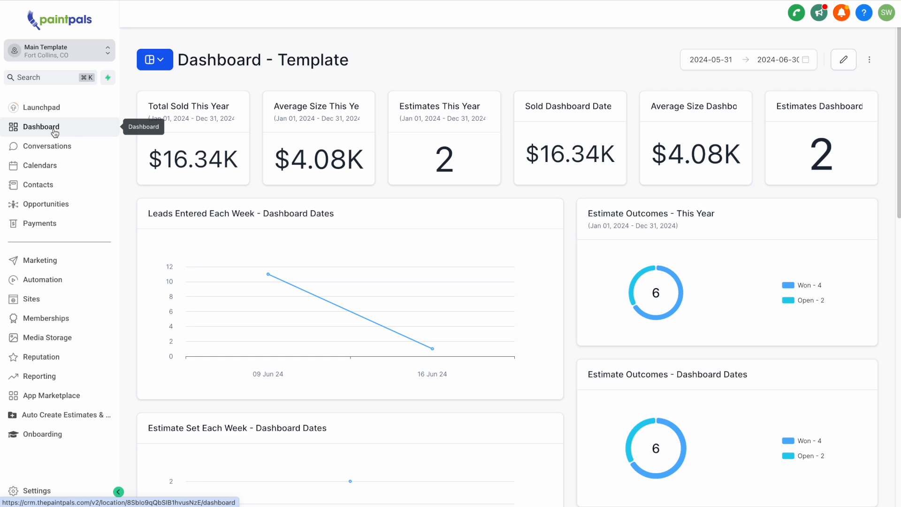
Start a new dashboard and name it "Example".
left_click(165, 58)
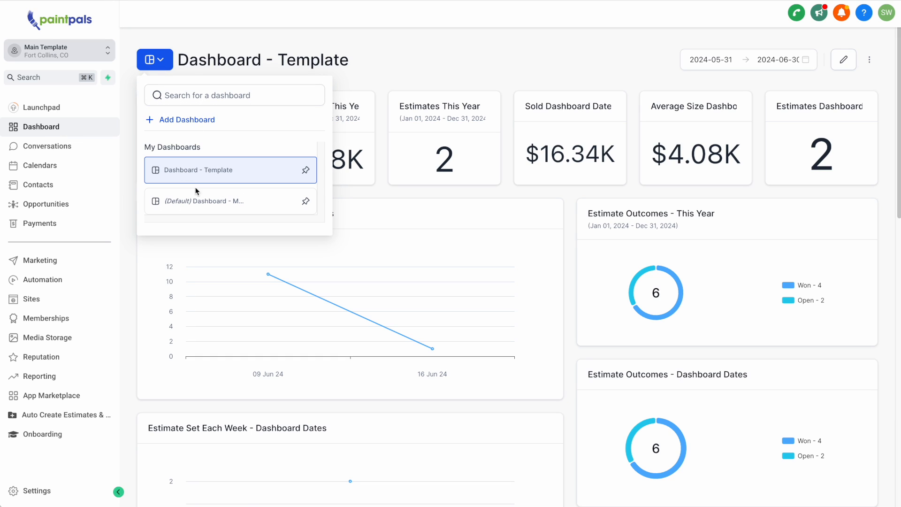
left_click(196, 123)
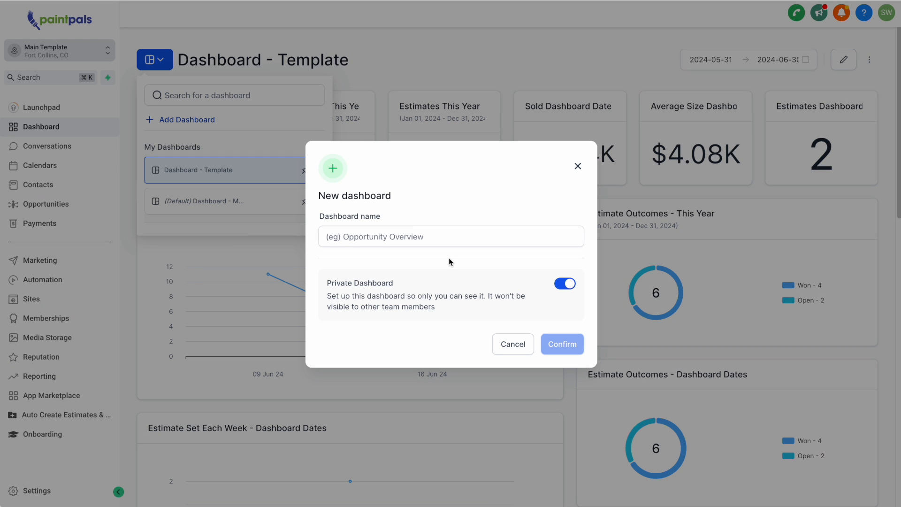
left_click(323, 235)
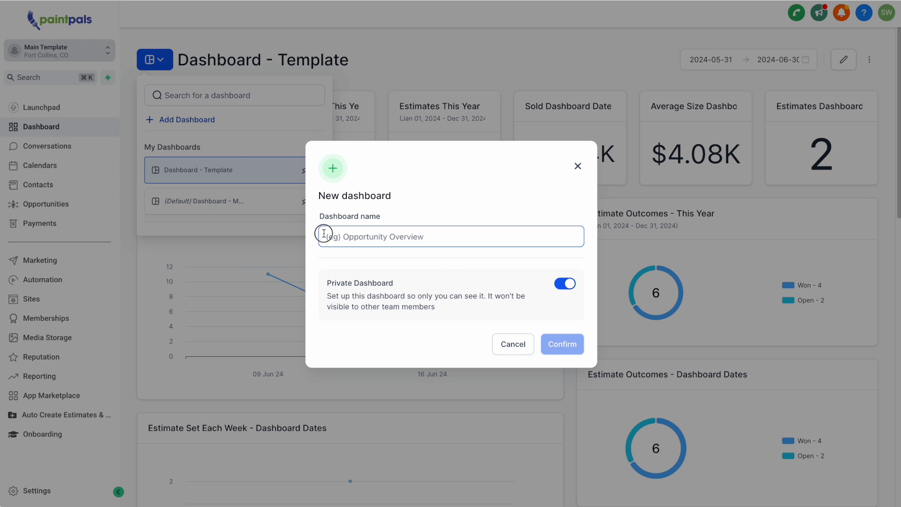
type("Example")
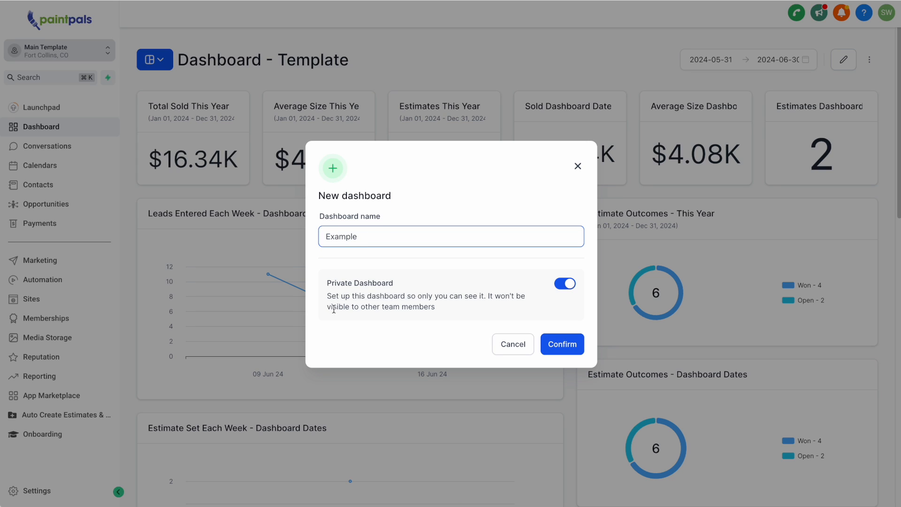
left_click_drag(327, 283, 394, 284)
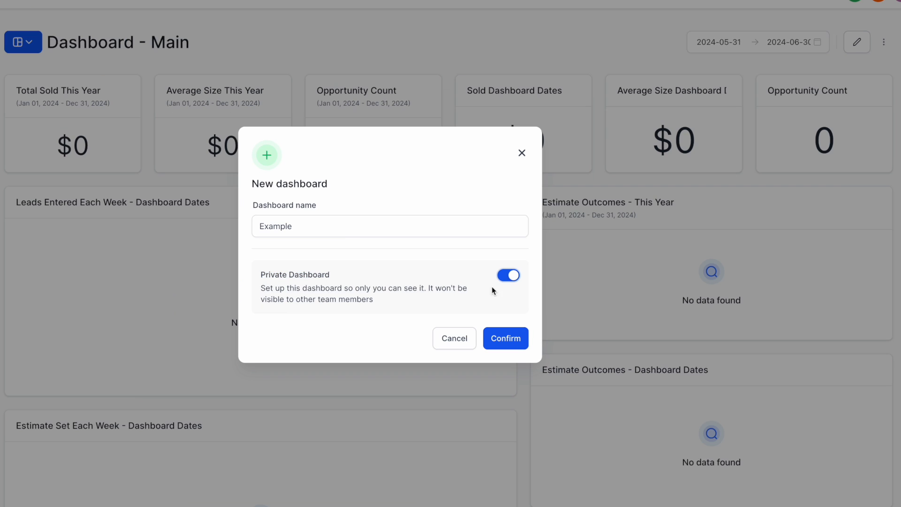
Turn off the Private Dashboard setting and give Account Admin Full access to the new dashboard.
left_click(565, 283)
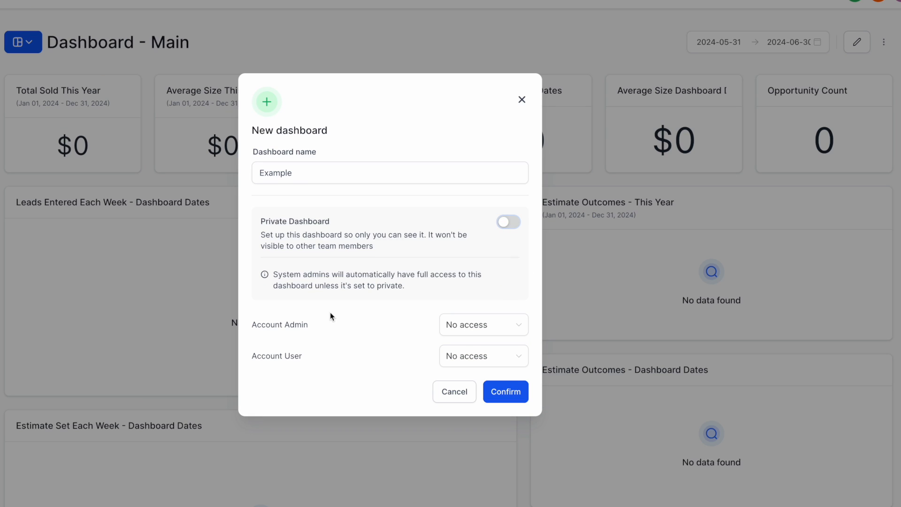
triple_click(307, 327)
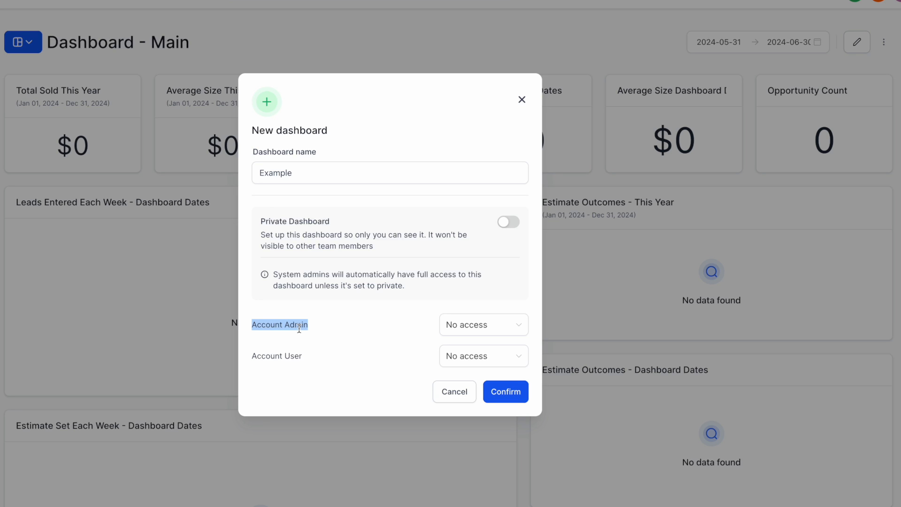
left_click_drag(252, 356, 298, 356)
triple_click(272, 356)
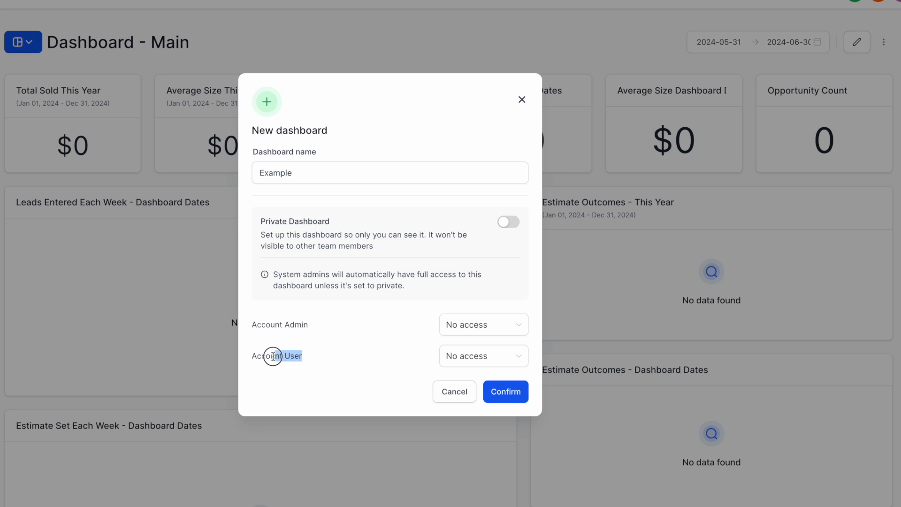
left_click(489, 327)
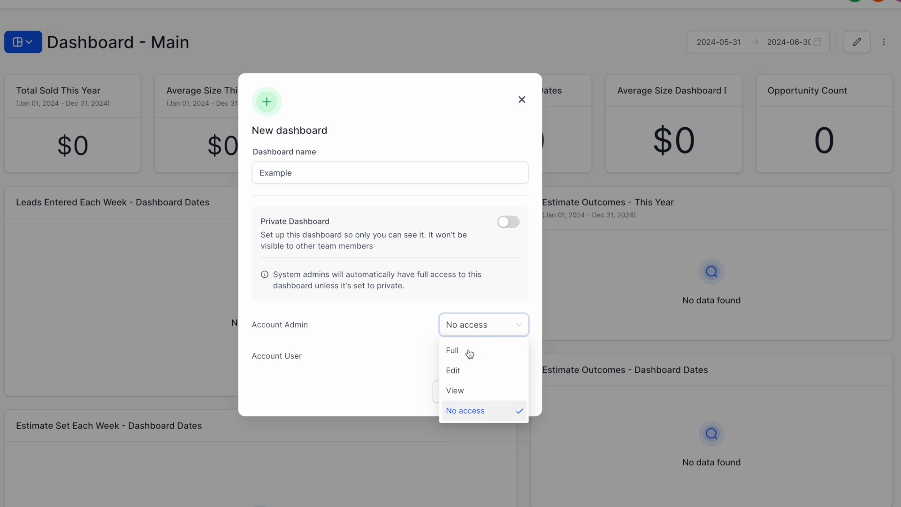
left_click(466, 359)
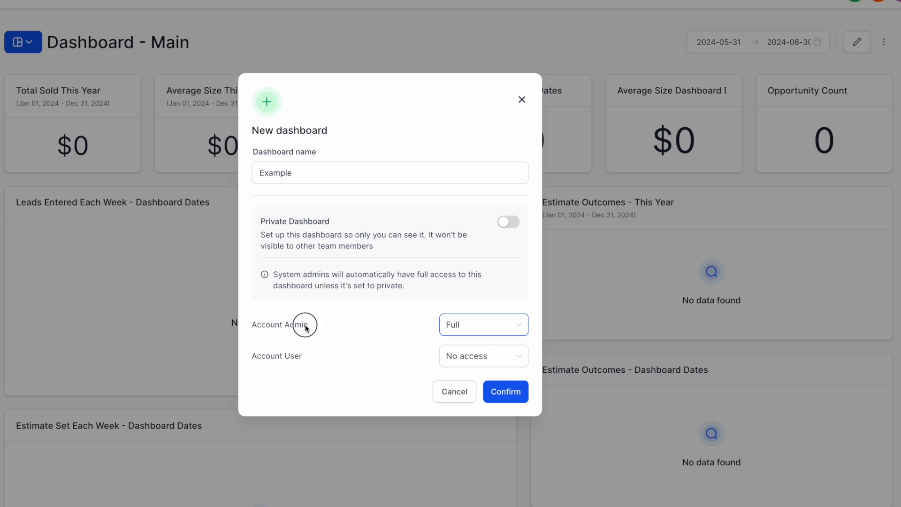
Give Account User View access and confirm creation of the dashboard.
left_click_drag(305, 327, 452, 356)
left_click(452, 355)
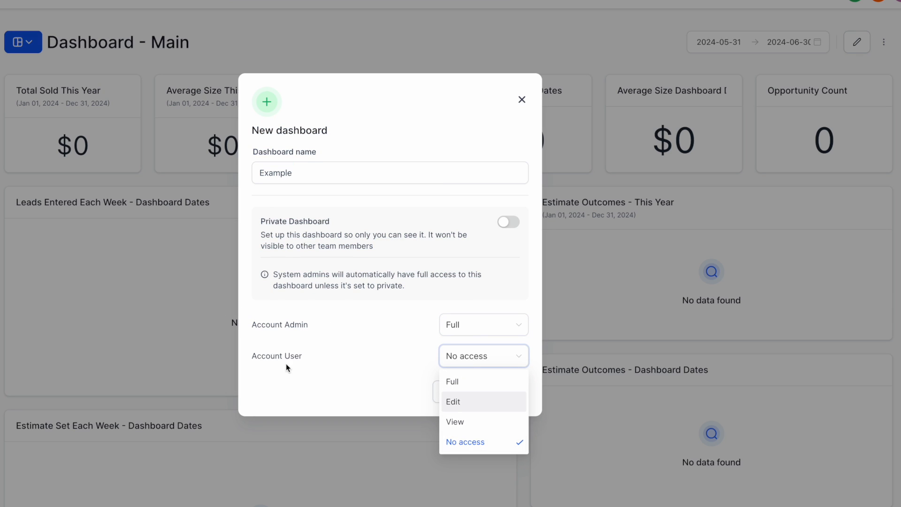
left_click(457, 422)
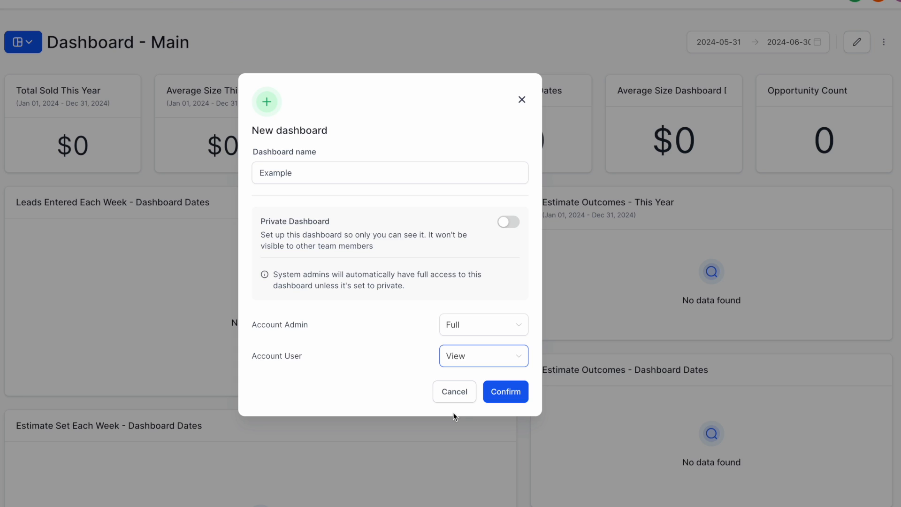
left_click(475, 360)
left_click(477, 401)
left_click(493, 357)
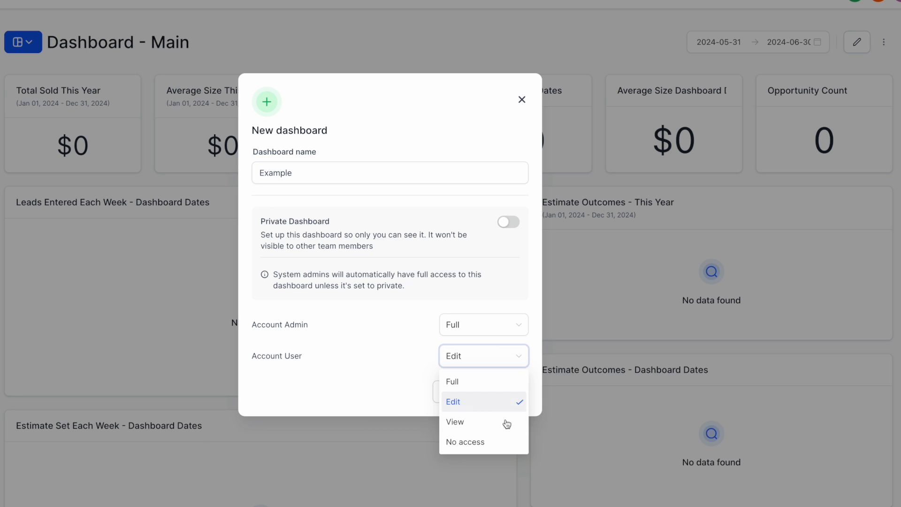
left_click(463, 443)
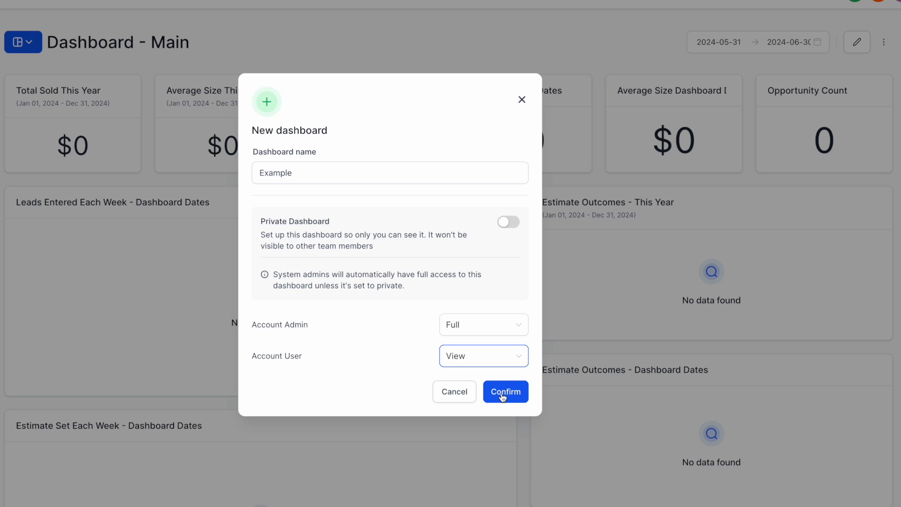
left_click(502, 394)
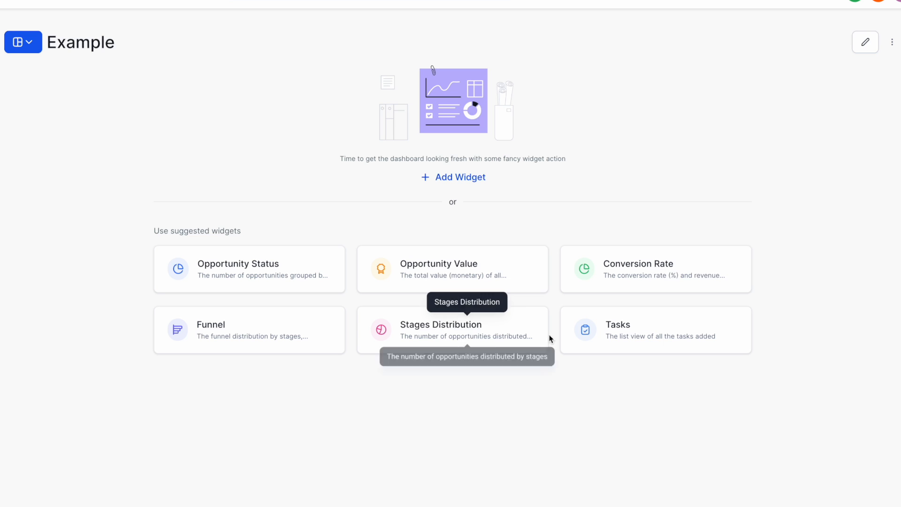
Review the Example dashboard's permission settings and leave them without saving.
left_click(892, 43)
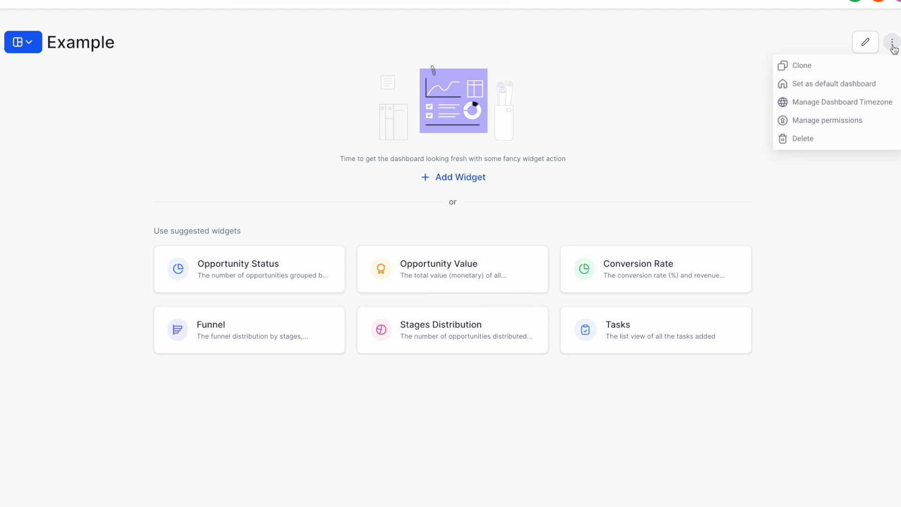
left_click(826, 123)
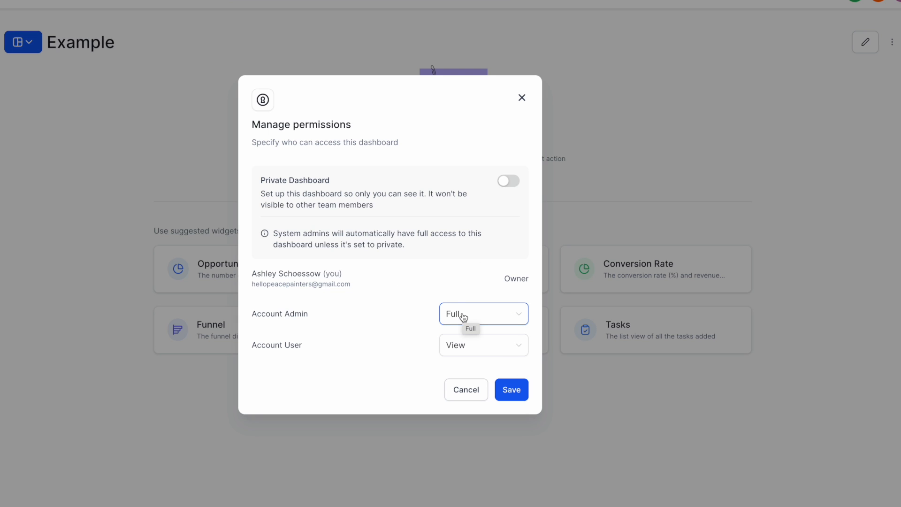
left_click(477, 389)
Check the Example dashboard's additional options and its timezone setting, closing them without saving.
left_click(891, 43)
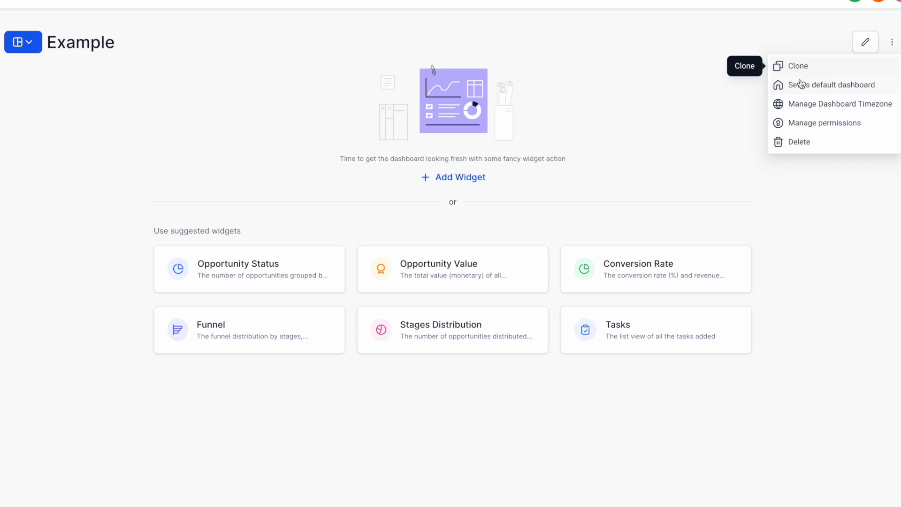
left_click(695, 57)
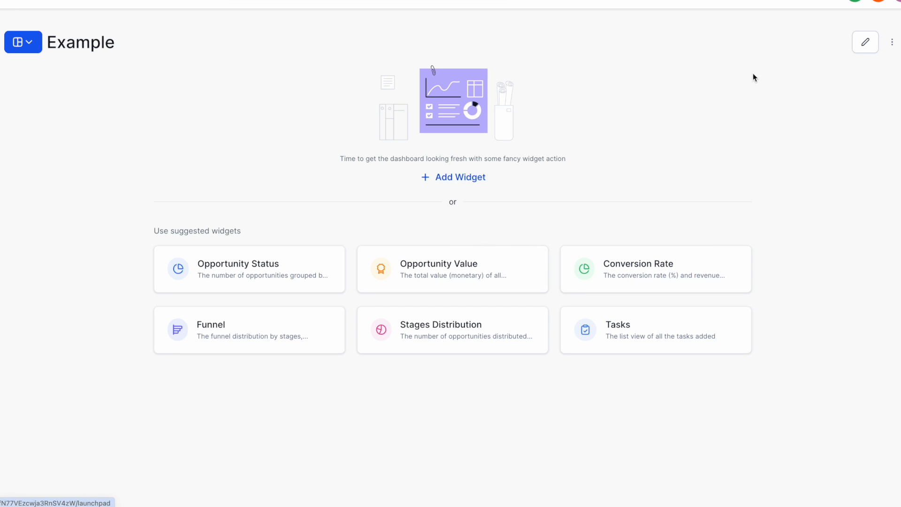
left_click(891, 42)
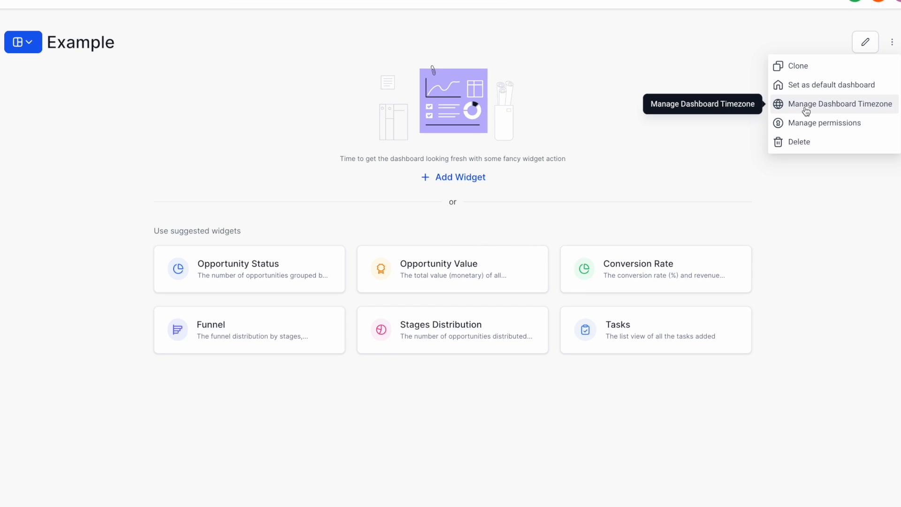
left_click(805, 105)
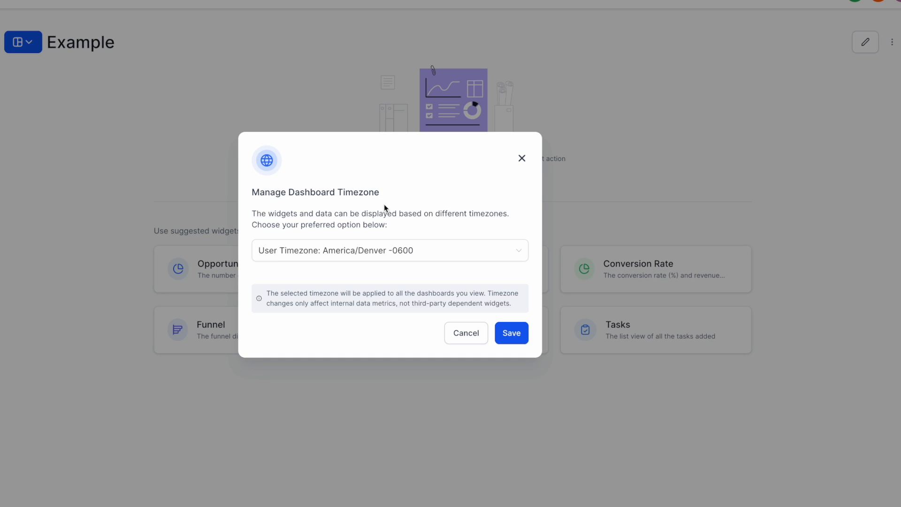
left_click(522, 158)
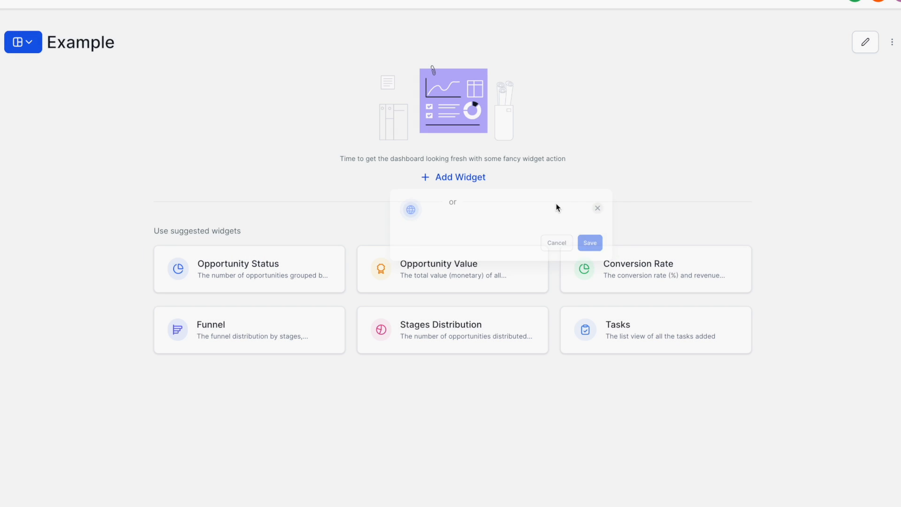
left_click(892, 42)
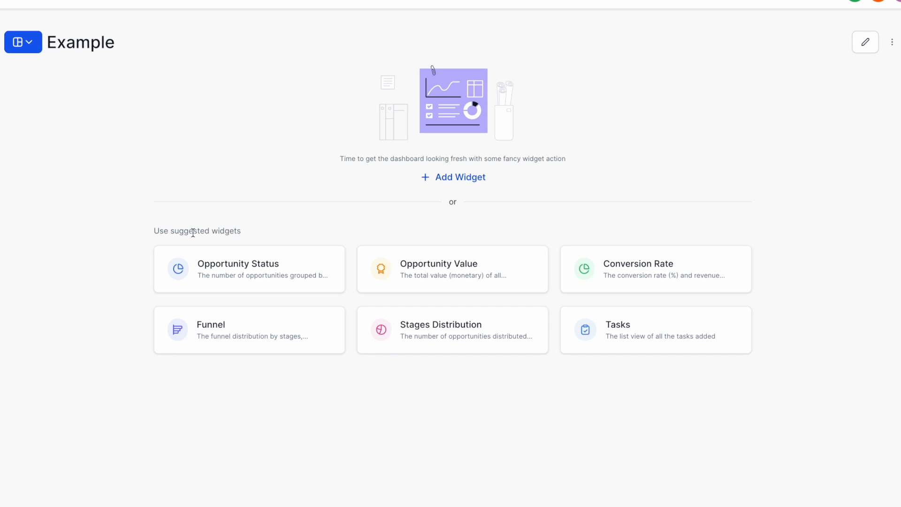
Switch the dashboard to edit mode and add a center-aligned title element reading "Example Title".
left_click(864, 42)
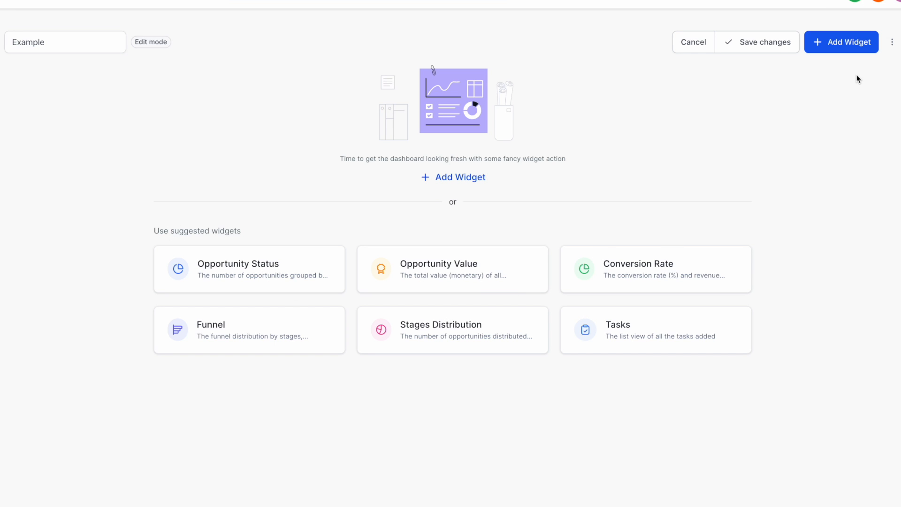
left_click(843, 43)
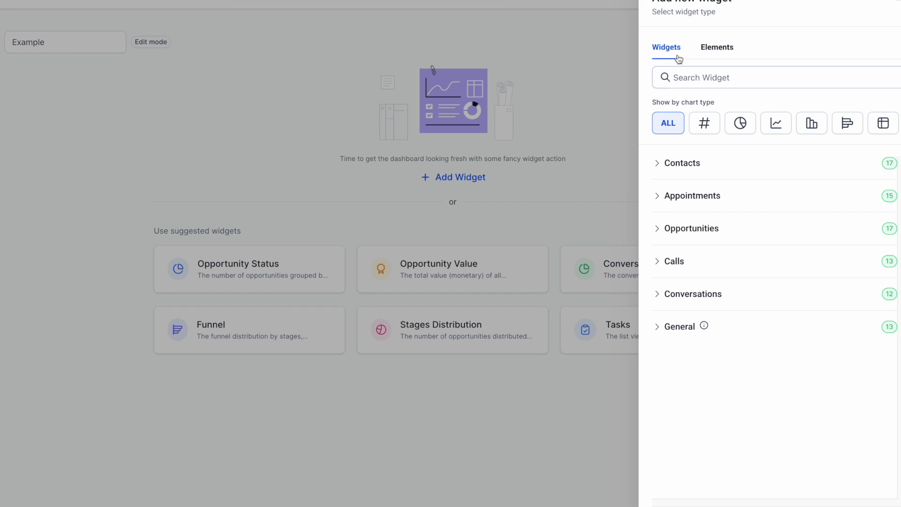
left_click(724, 53)
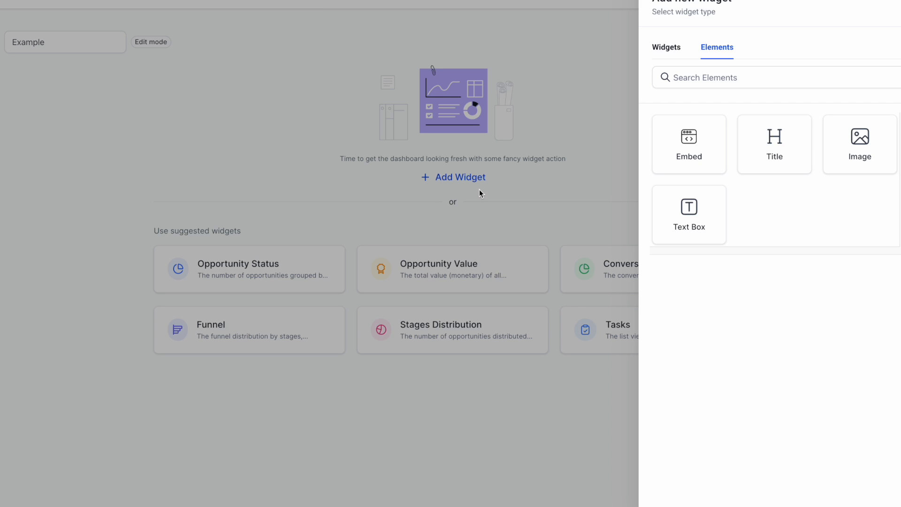
left_click(771, 150)
left_click(723, 139)
type("Example Title")
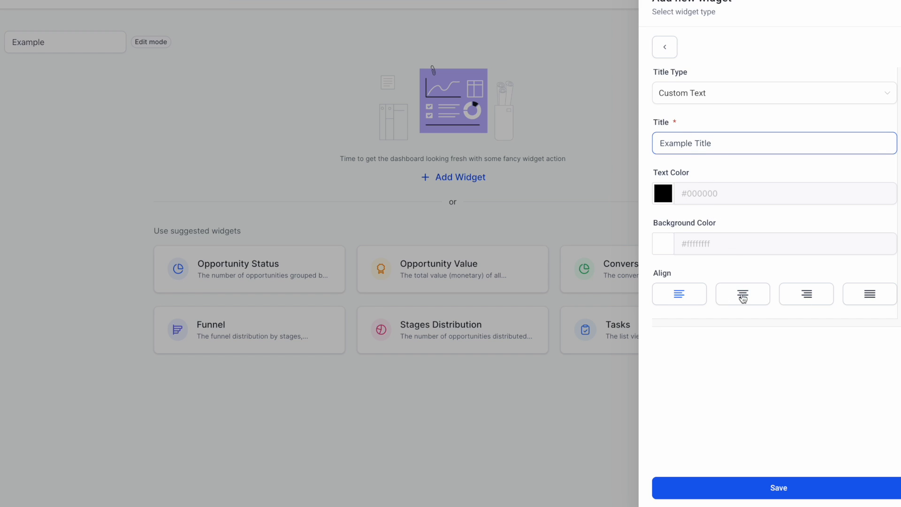
left_click(751, 488)
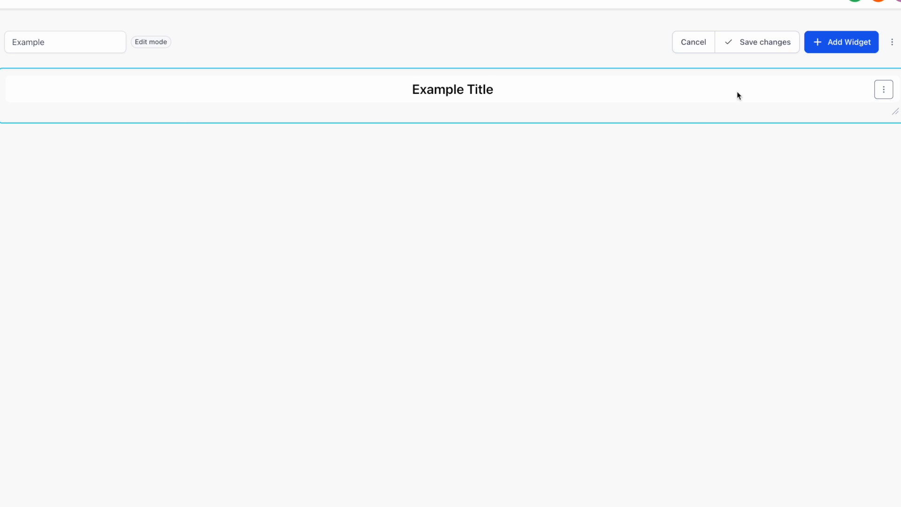
Add a text box reading "Text box example of things you can put and say" and enlarge it in both width and height.
left_click(840, 44)
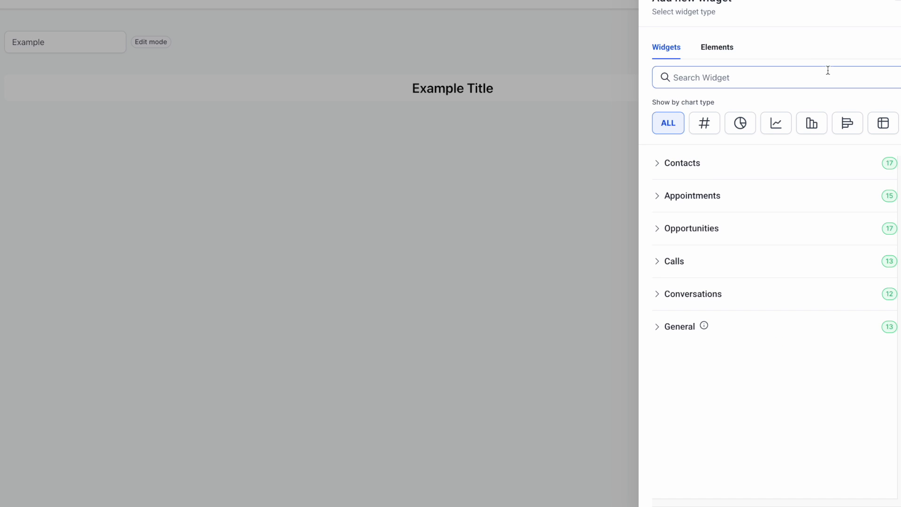
left_click(711, 48)
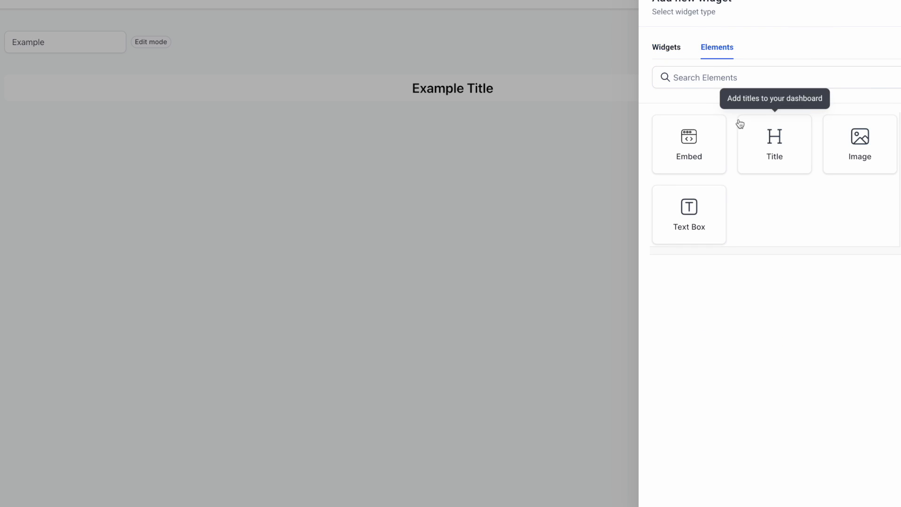
left_click(706, 212)
type("Text box example of things you can put and say")
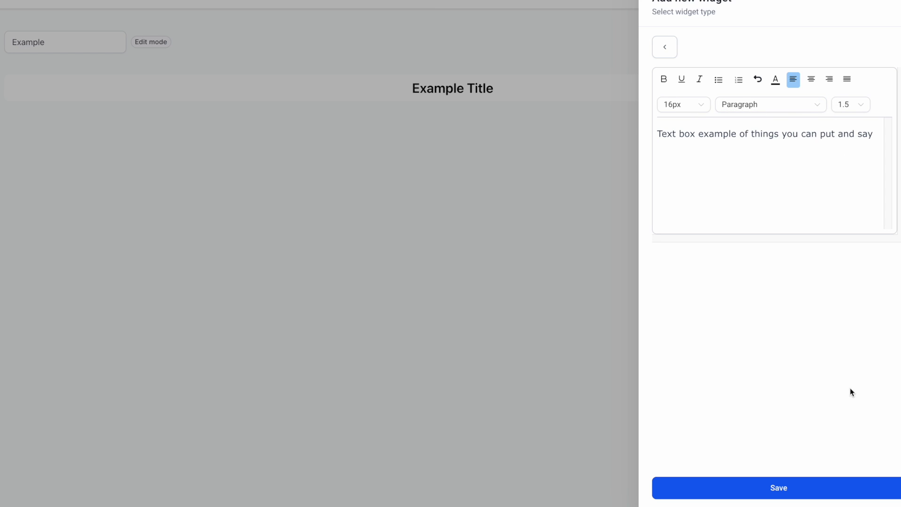
left_click(808, 486)
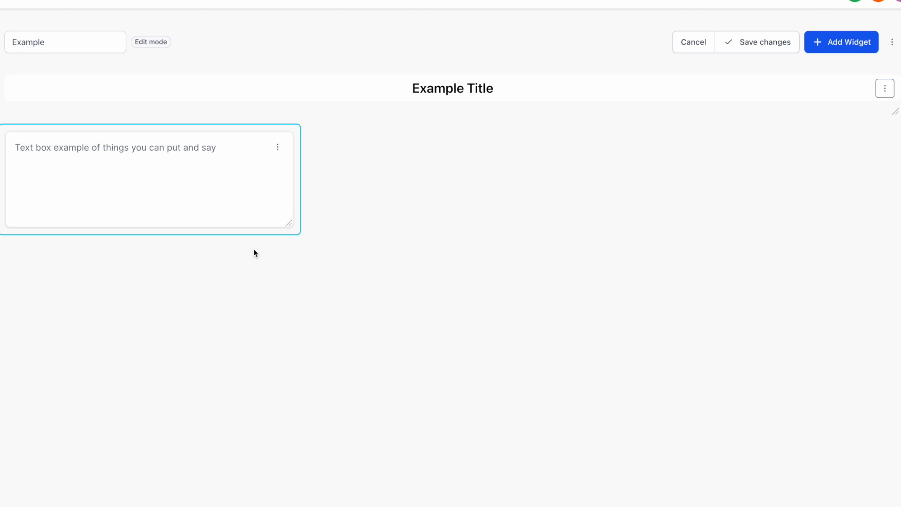
left_click_drag(289, 223, 357, 288)
mouse_move(257, 171)
left_mouse_down()
mouse_move(548, 191)
mouse_move(657, 185)
mouse_move(247, 172)
left_mouse_up()
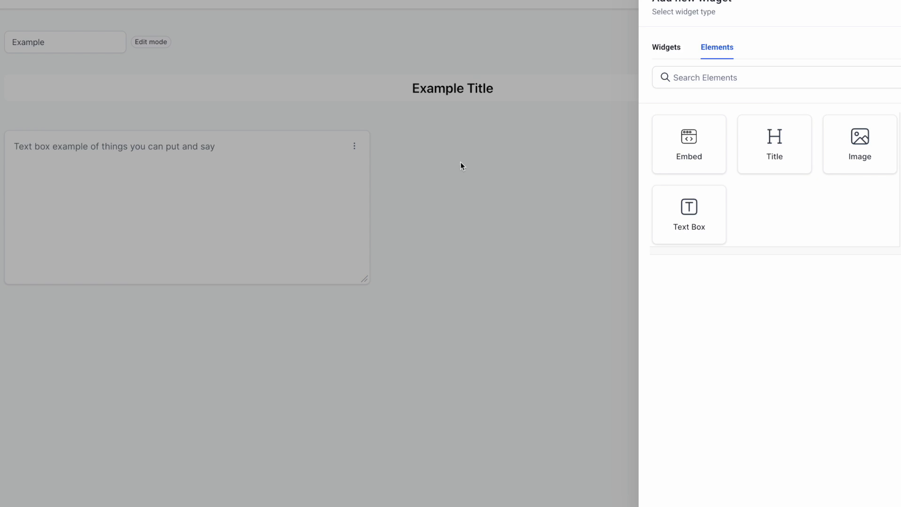
Examine the embed element's URL and IFRAME type options, returning to the available widgets without adding an embed.
left_click(697, 152)
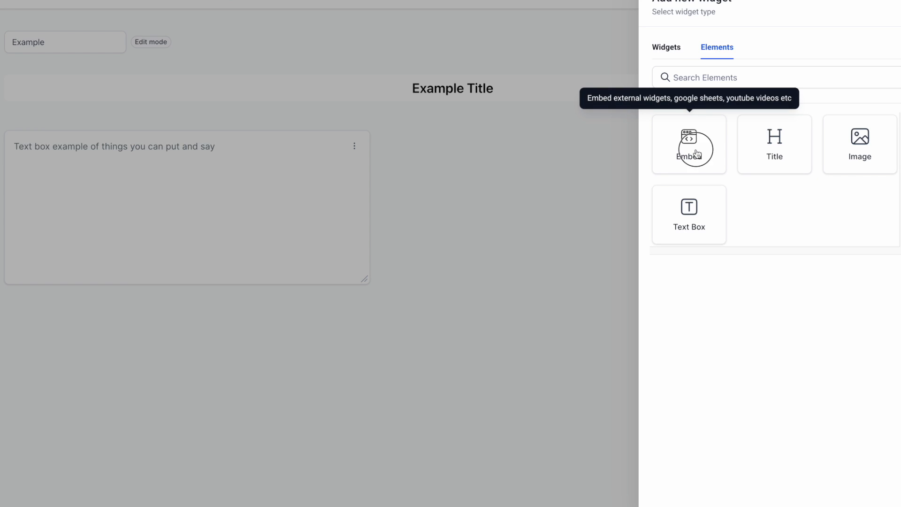
left_click(763, 150)
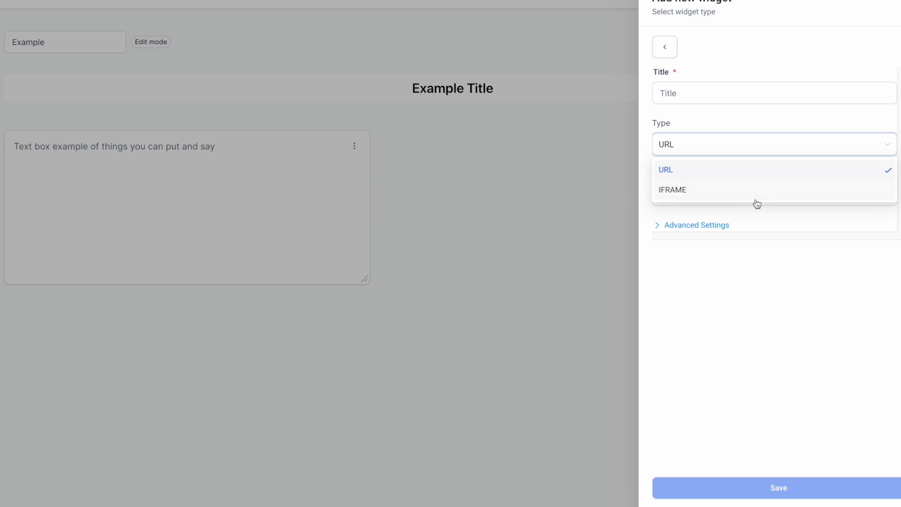
left_click(753, 191)
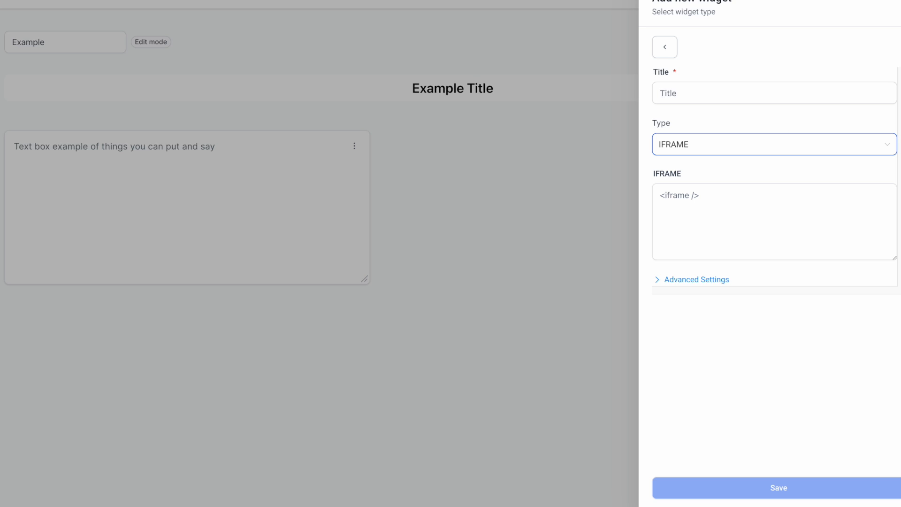
left_click(733, 206)
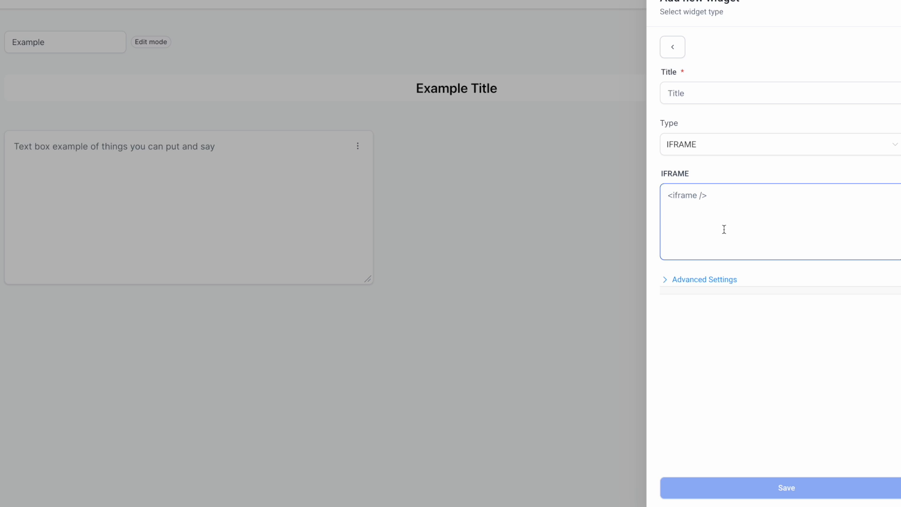
left_click(675, 45)
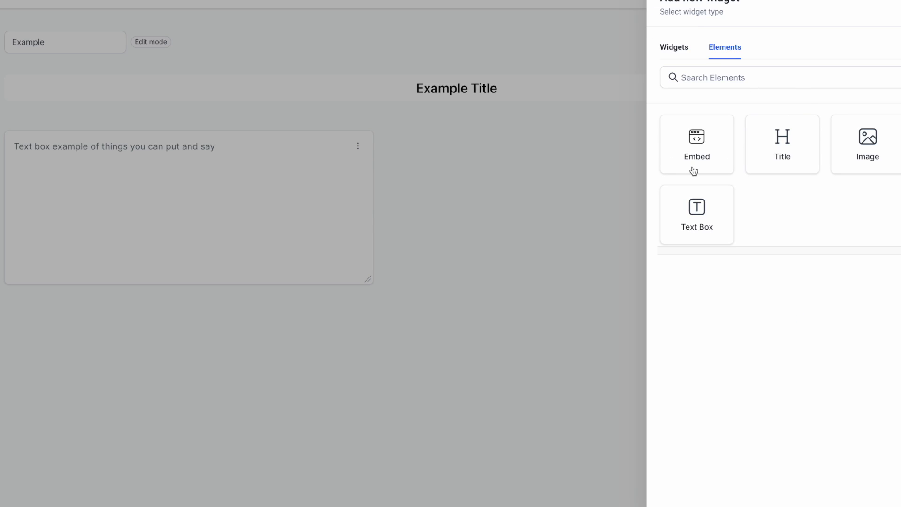
left_click(675, 50)
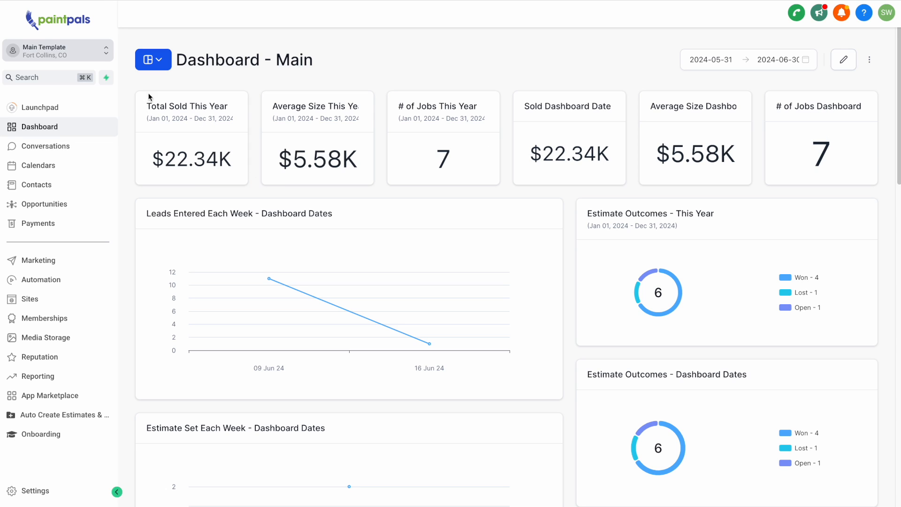
Set the date range of the Main dashboard to Last 7 Days and compare its yearly and dashboard-date figures.
left_click_drag(190, 106, 214, 107)
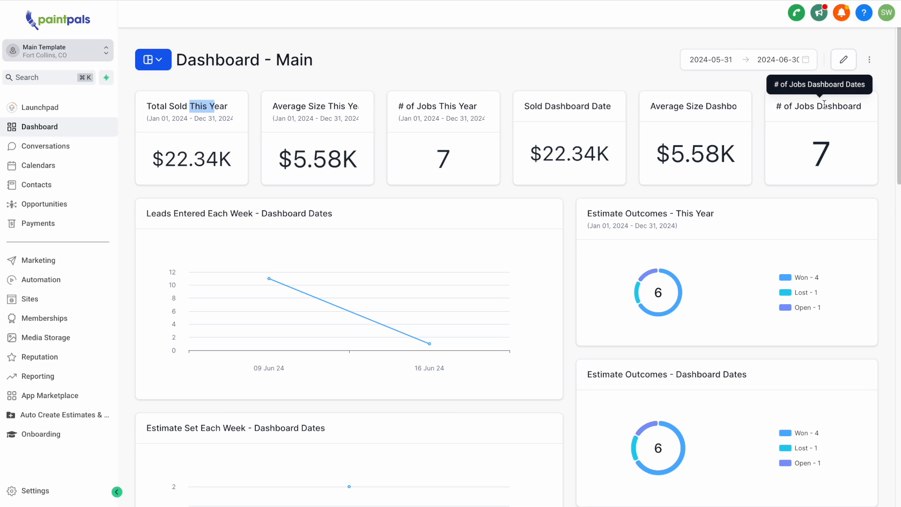
left_click(759, 58)
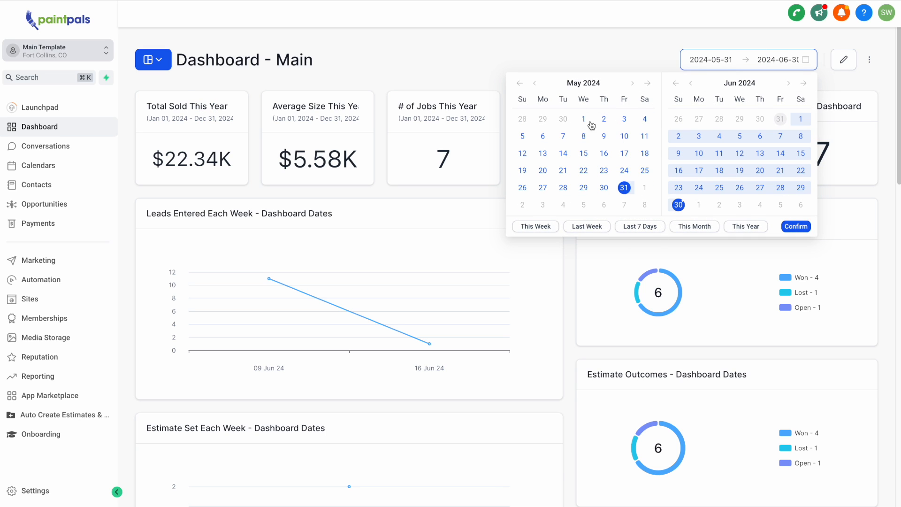
left_click(639, 226)
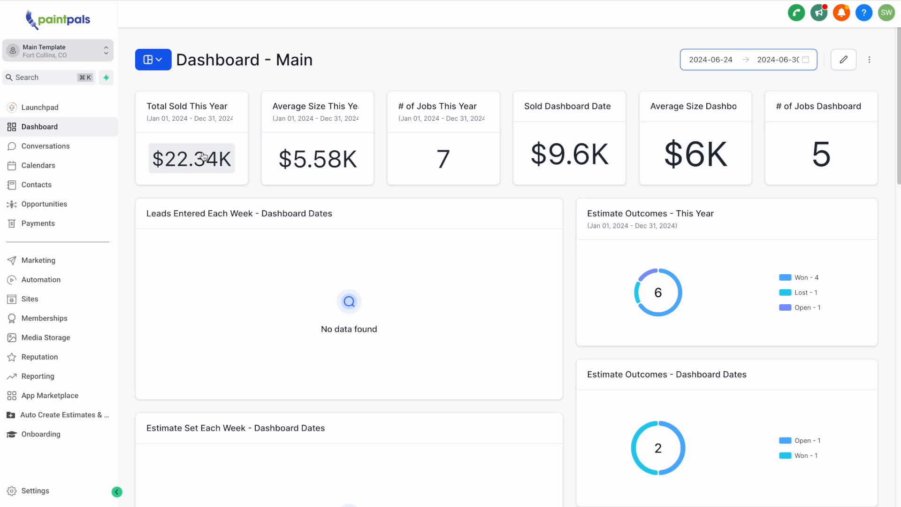
mouse_move(322, 164)
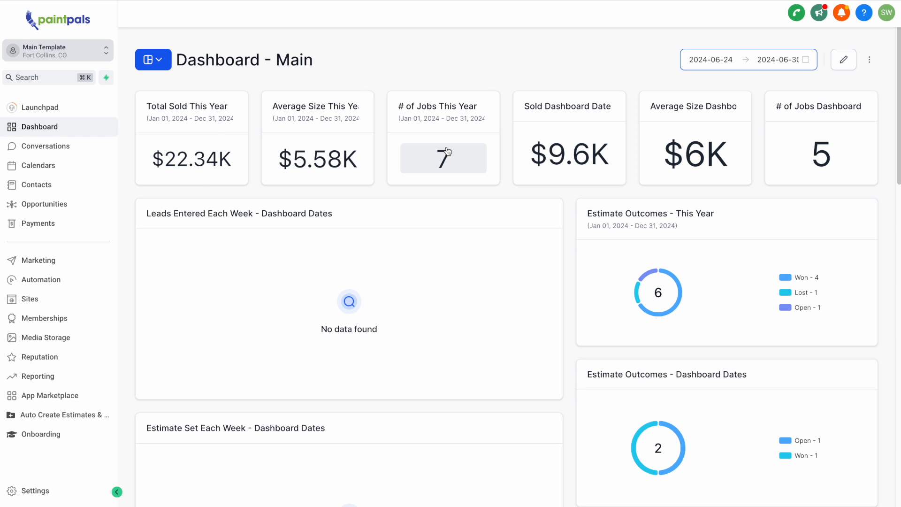
mouse_move(447, 151)
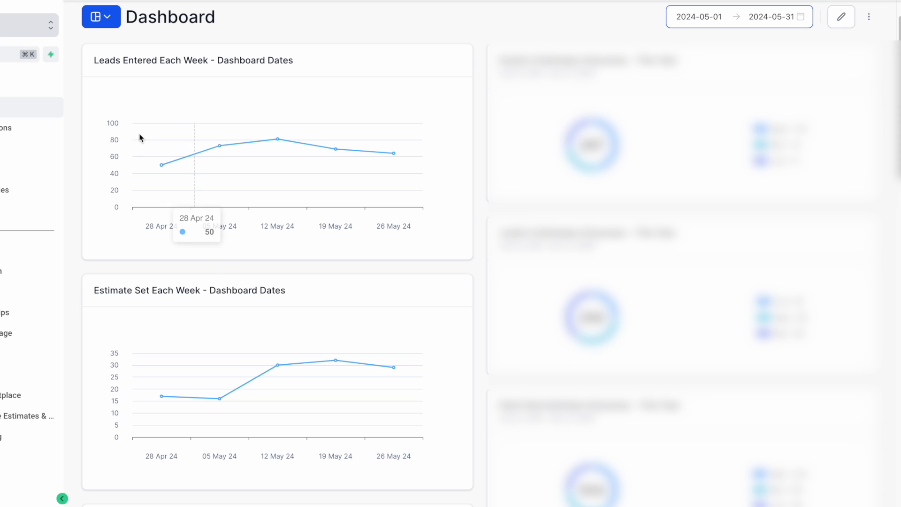
Inspect the Leads Entered Each Week chart and look through the records behind its 12 May 24 point.
mouse_move(162, 163)
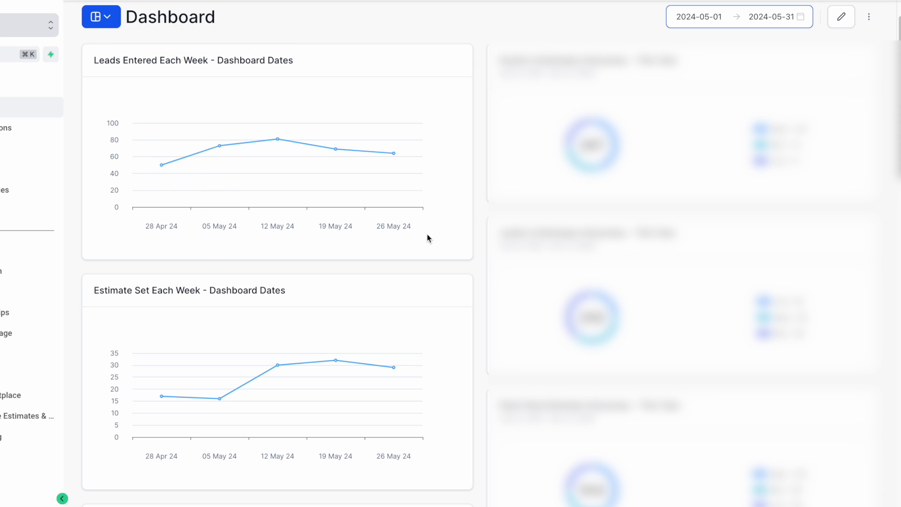
mouse_move(220, 148)
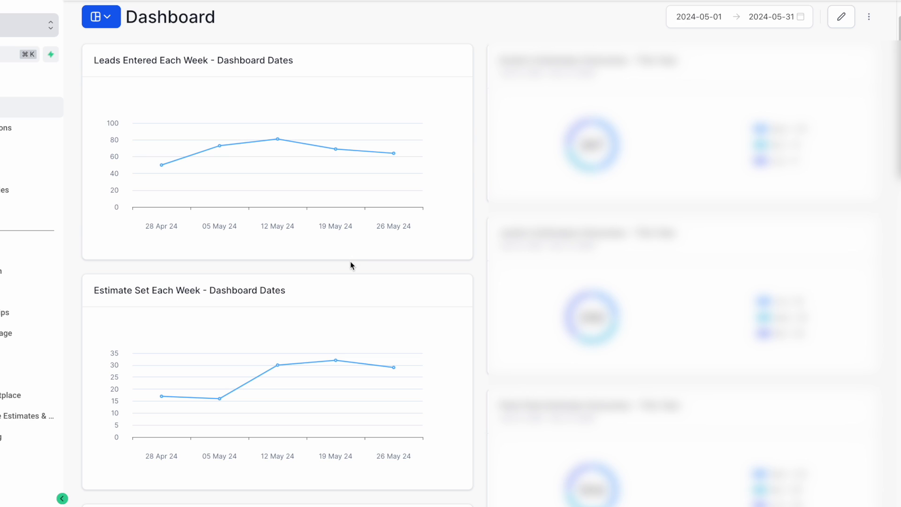
mouse_move(278, 140)
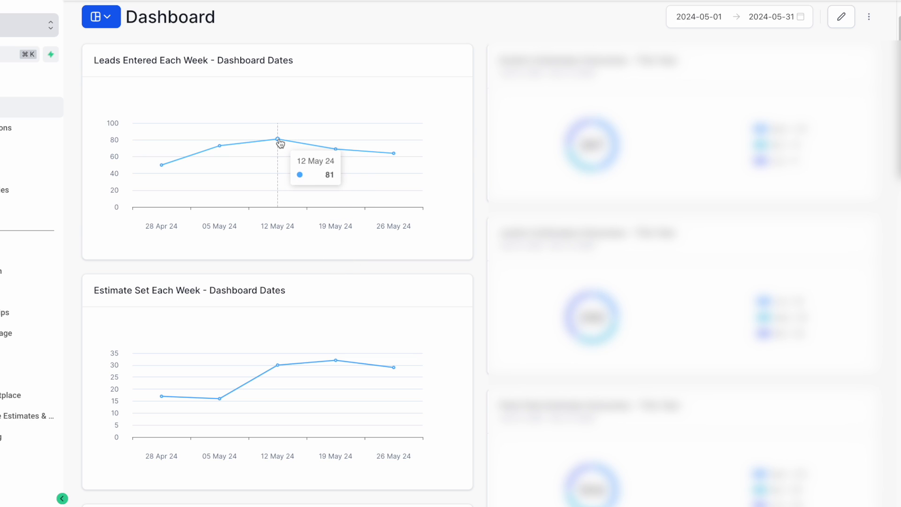
left_click(278, 140)
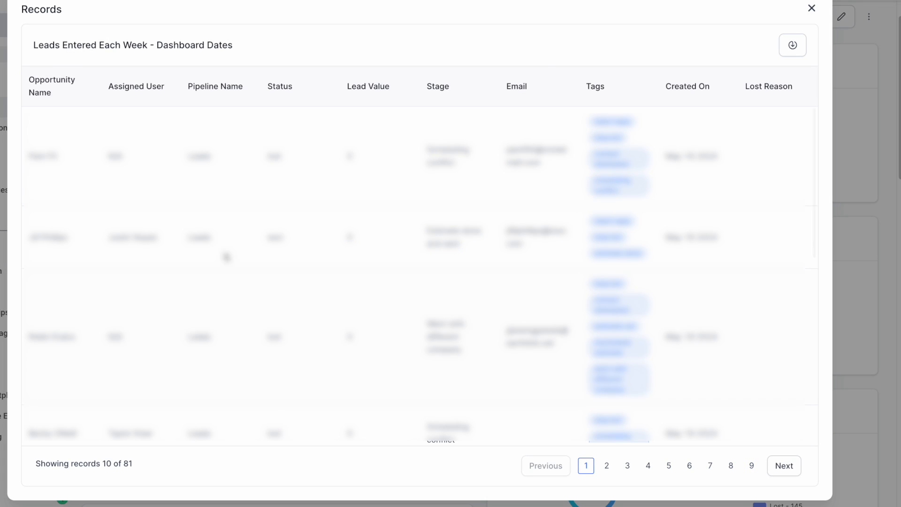
scroll(522, 295, "down", 5)
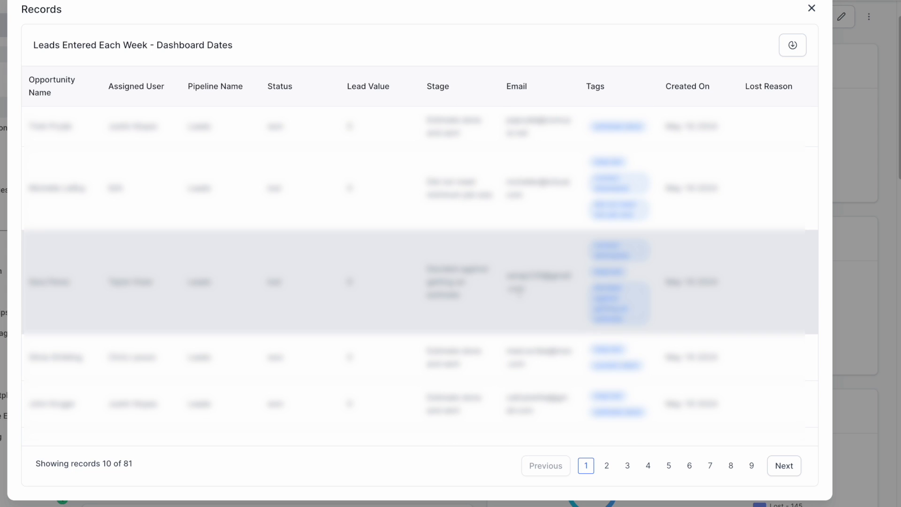
scroll(519, 296, "up", 5)
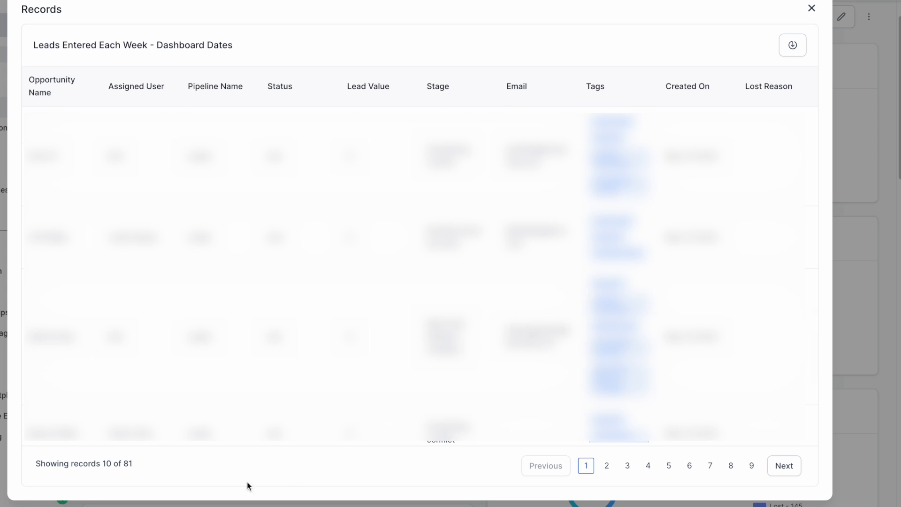
left_click_drag(36, 463, 84, 465)
left_click(141, 463)
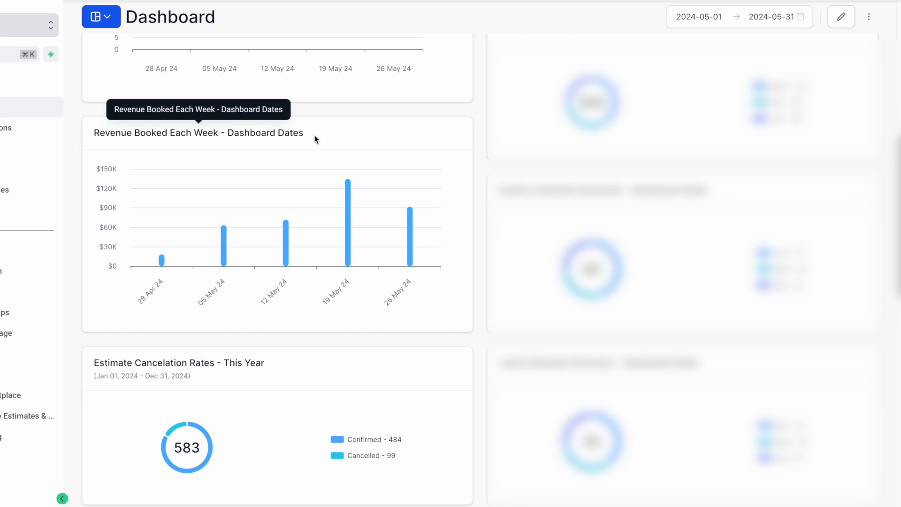
View the records behind the 05 May 24 bar of the Revenue Booked Each Week chart and close them.
mouse_move(174, 261)
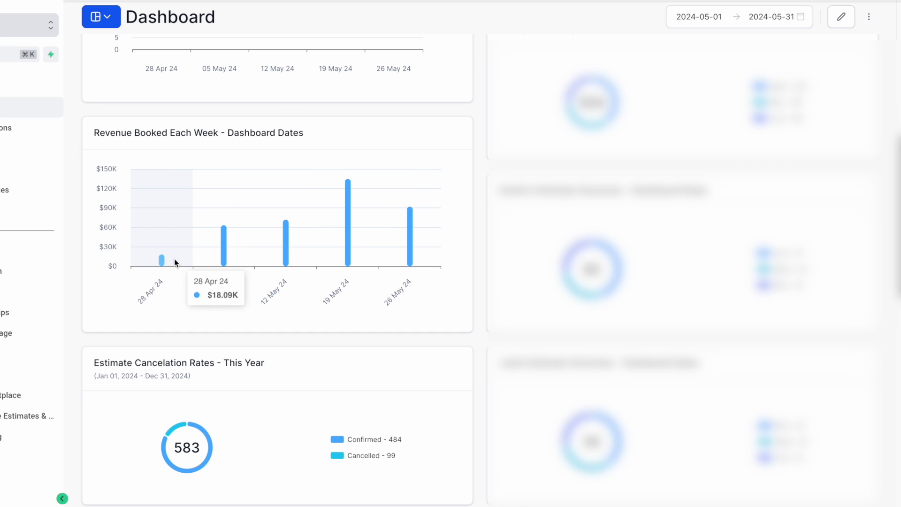
left_click(224, 247)
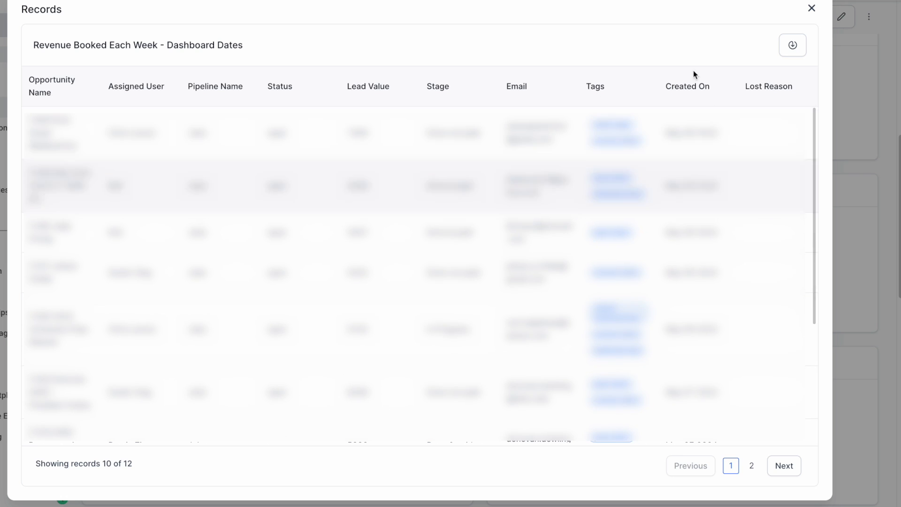
left_click(812, 8)
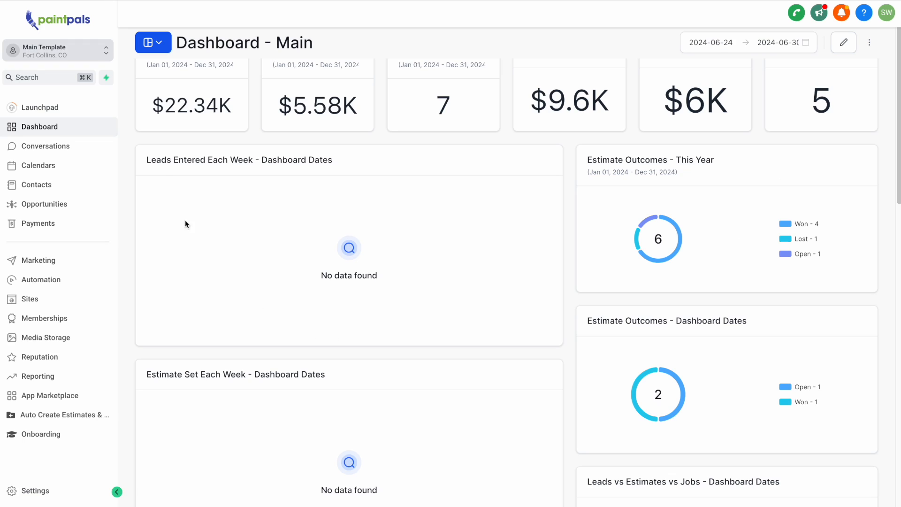
View the won opportunities behind the Estimate Outcomes - This Year chart on the Main dashboard and close the records.
scroll(229, 302, "down", 3)
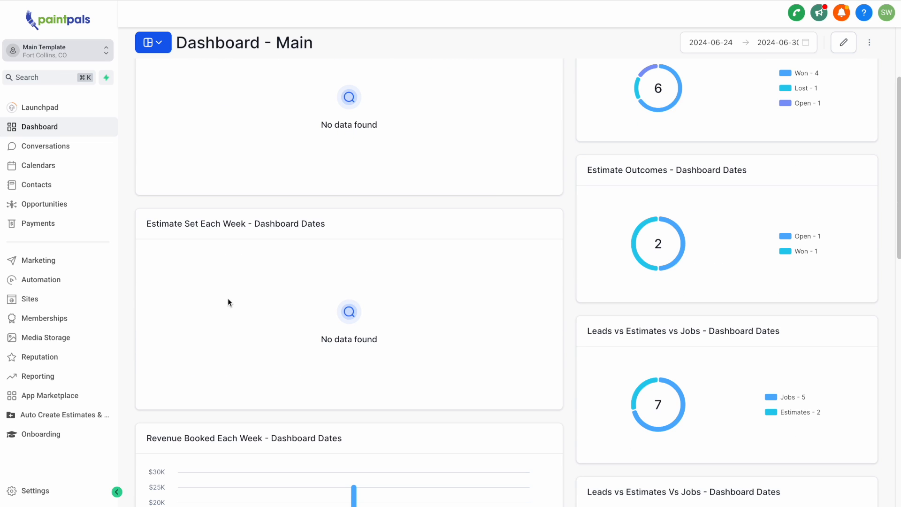
scroll(399, 230, "down", 3)
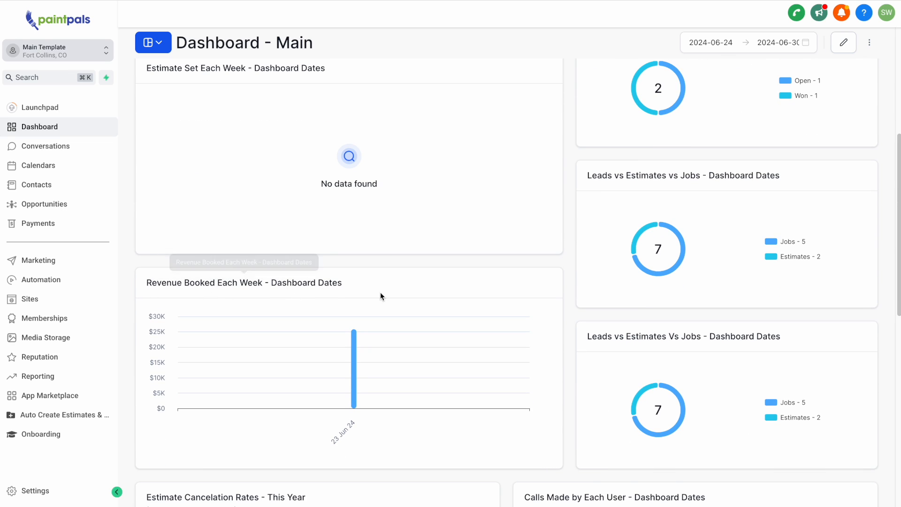
scroll(380, 292, "down", 3)
scroll(507, 293, "up", 10)
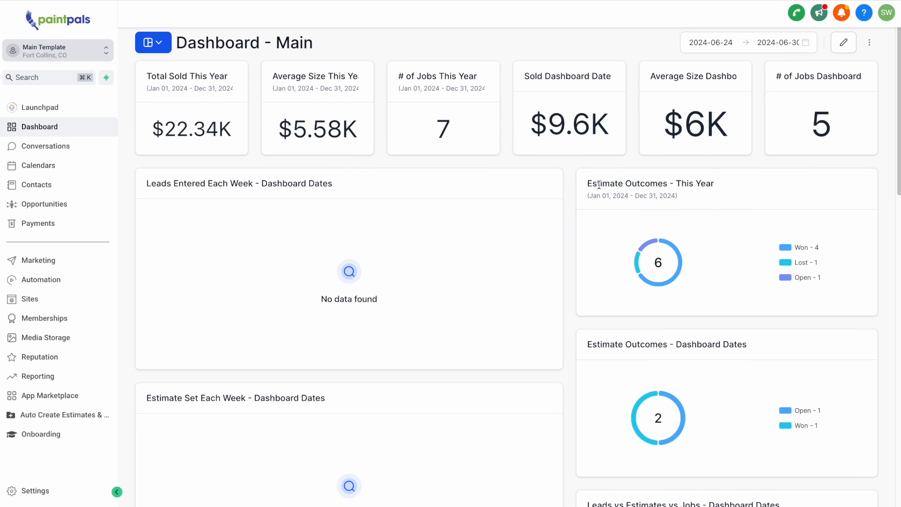
left_click_drag(587, 183, 730, 182)
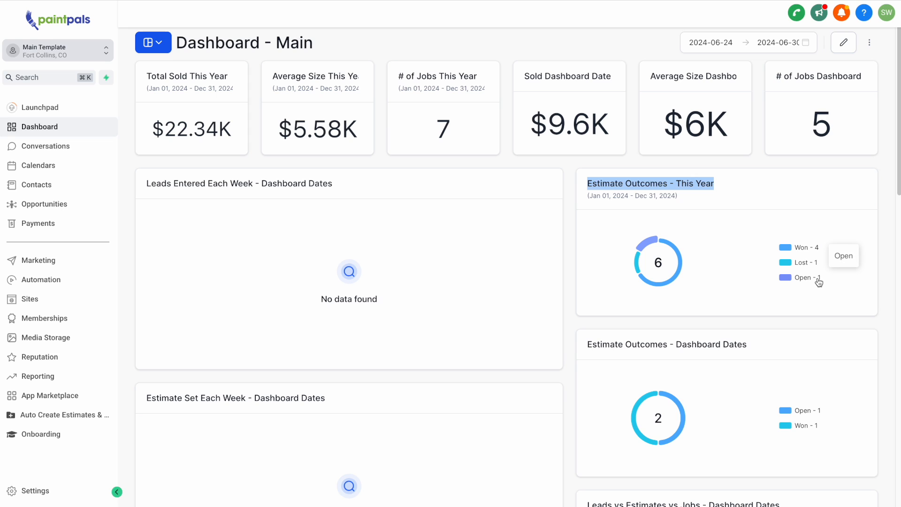
left_click(679, 261)
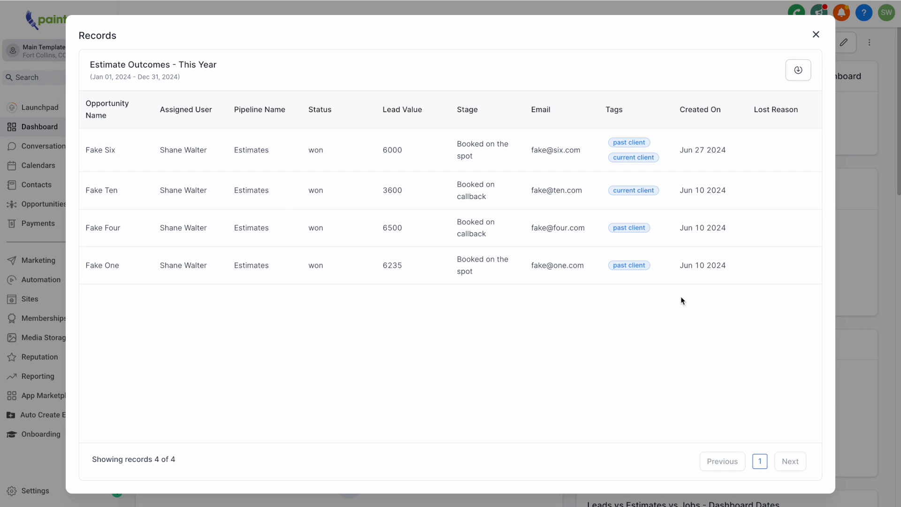
left_click(815, 36)
left_click_drag(758, 305, 692, 304)
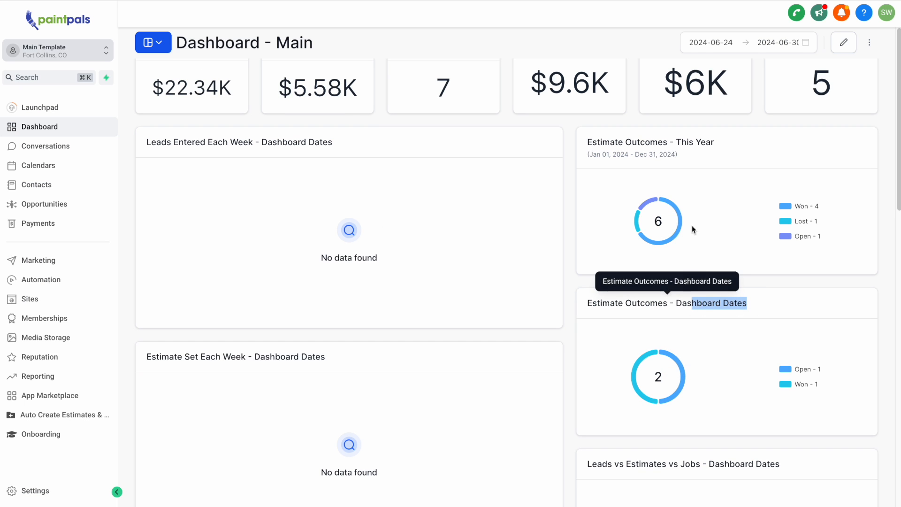
Review the Main dashboard's remaining widgets, covering leads versus estimates versus jobs, cancelation rates, calls, text messages and tasks.
scroll(745, 392, "down", 4)
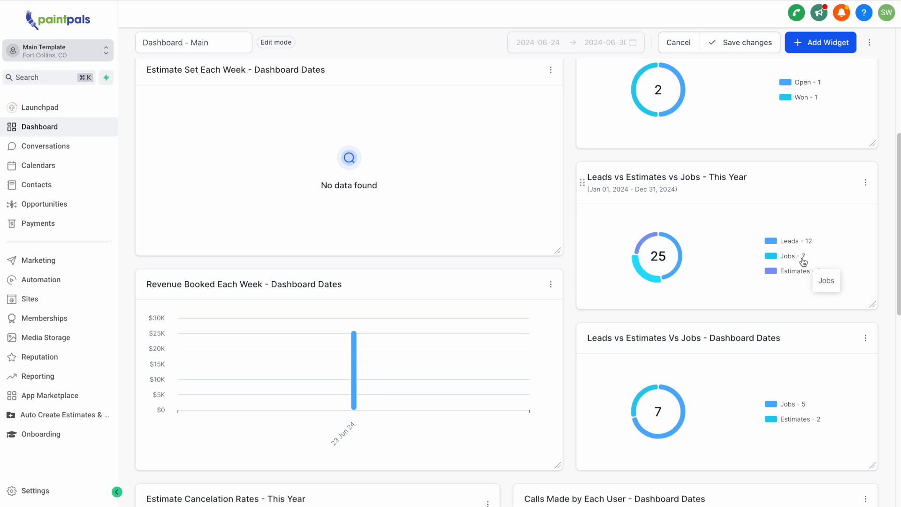
scroll(671, 262, "down", 2)
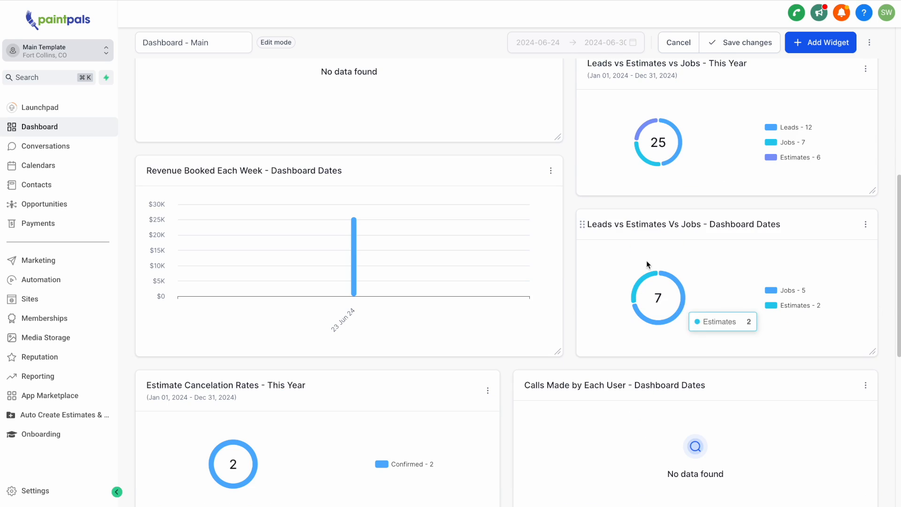
left_click_drag(780, 224, 777, 224)
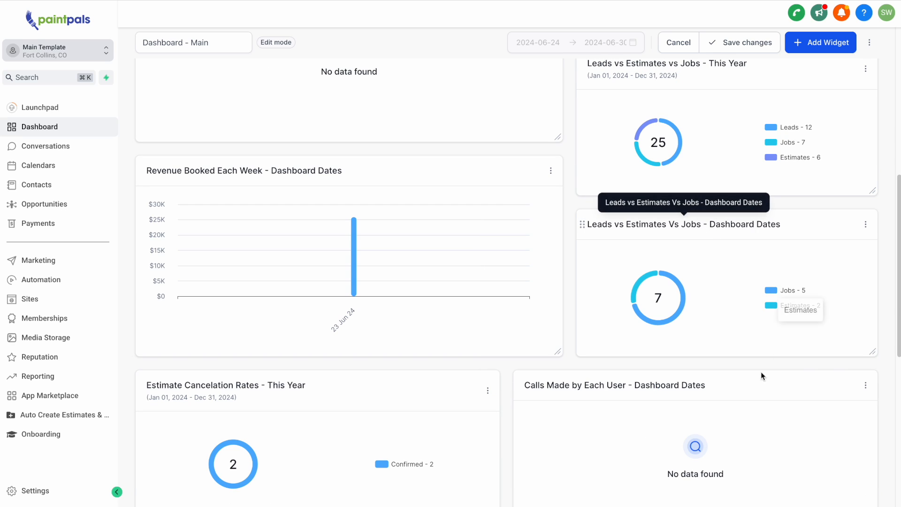
scroll(751, 375, "down", 3)
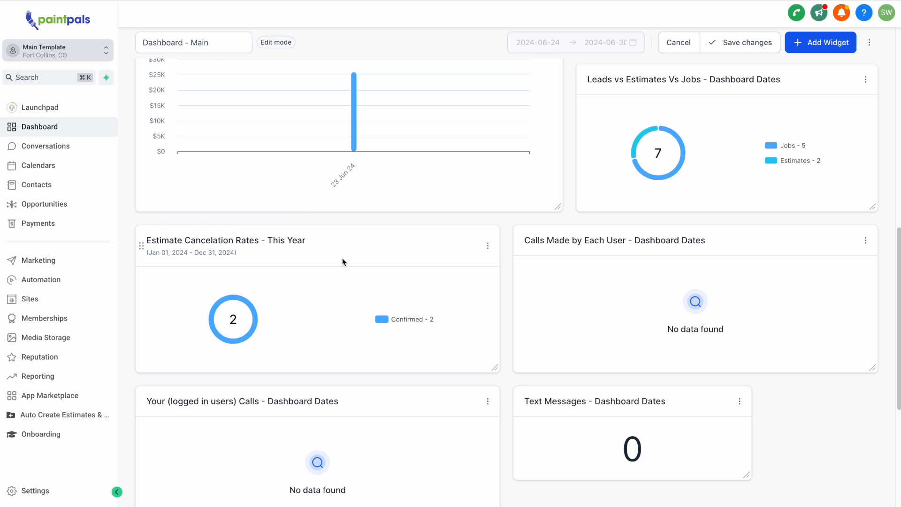
scroll(342, 258, "down", 1)
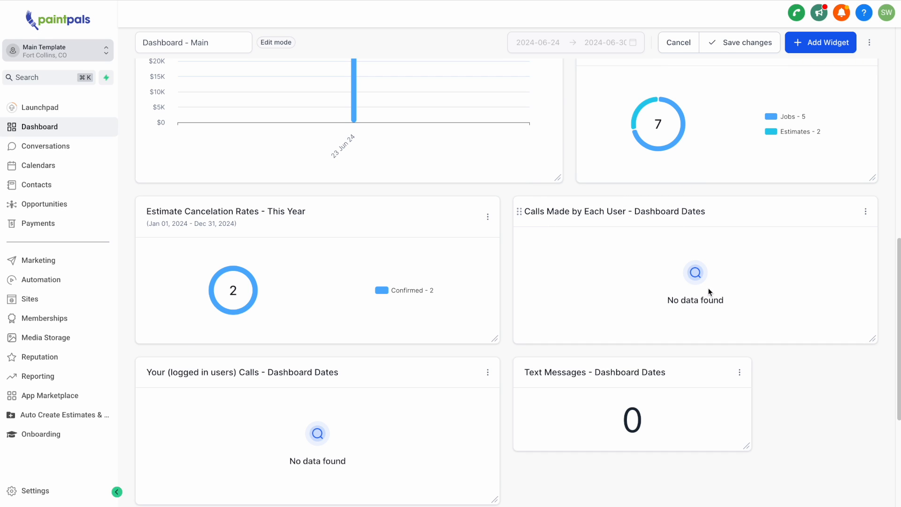
scroll(710, 291, "down", 5)
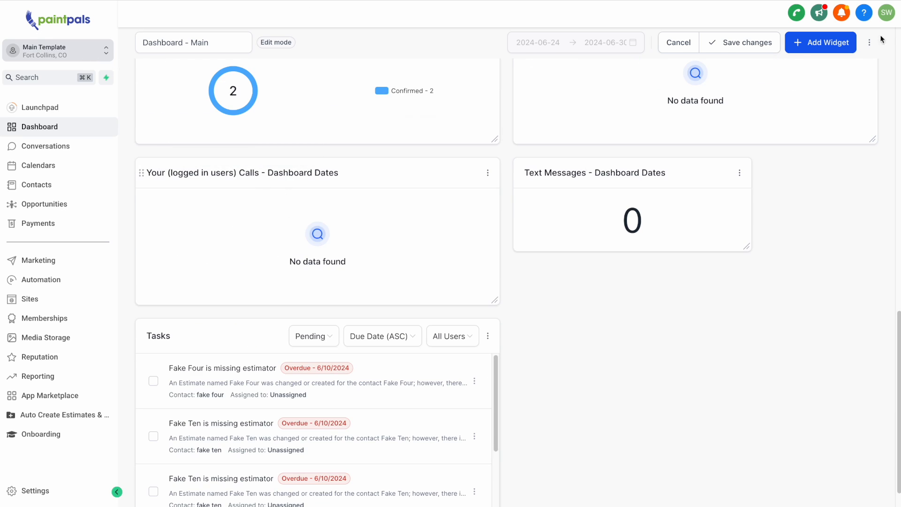
scroll(388, 255, "down", 1)
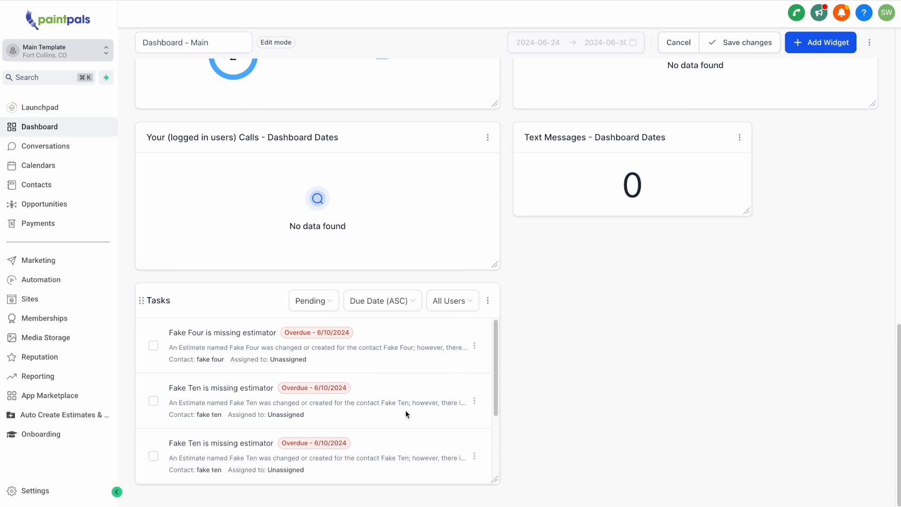
scroll(472, 418, "up", 15)
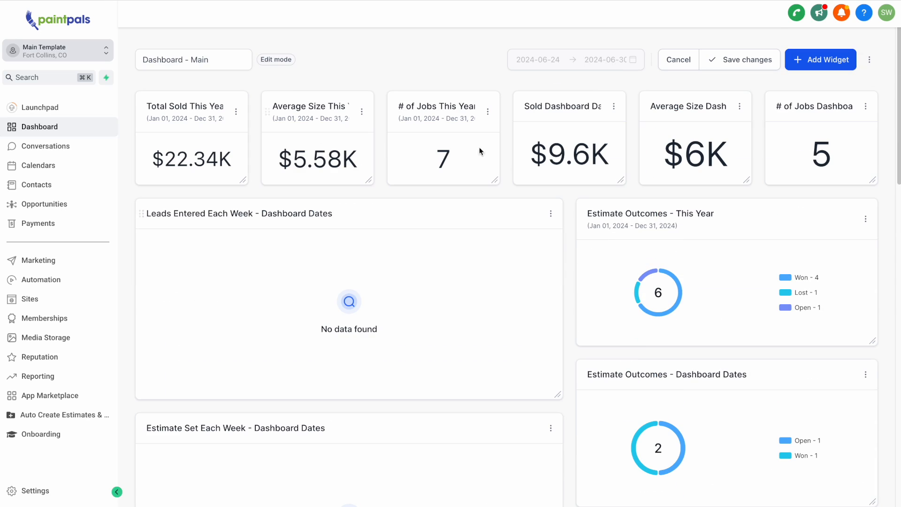
Save and reopen the Main dashboard for editing, and move the Leads Entered Each Week widget above the number tiles and back.
left_click(740, 59)
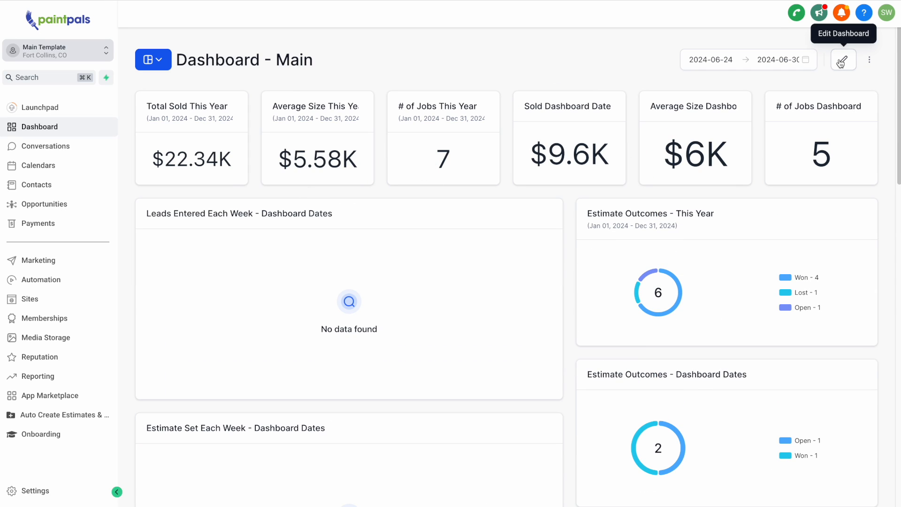
left_click(842, 61)
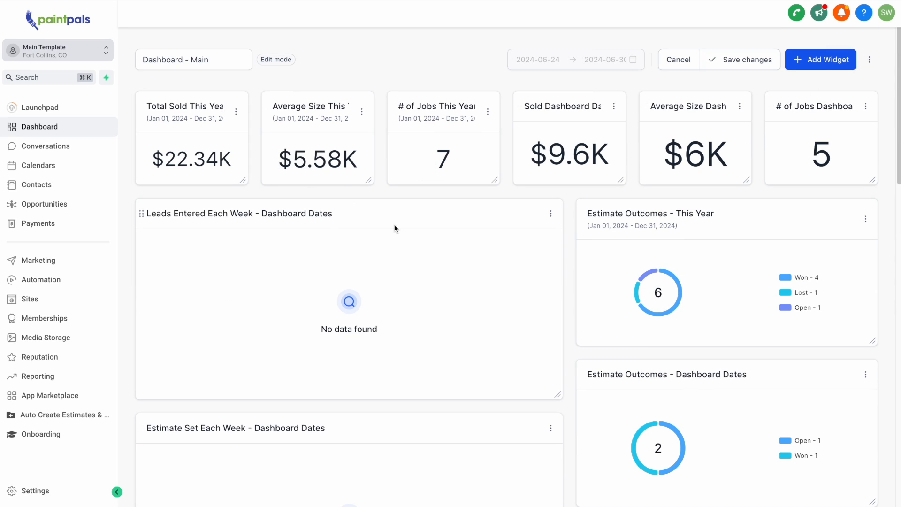
left_click_drag(278, 215, 285, 104)
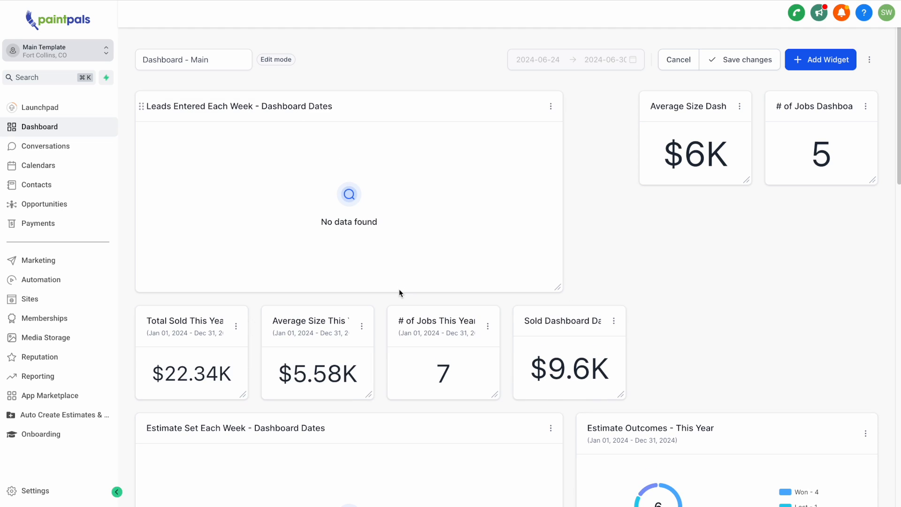
left_click_drag(359, 102, 349, 205)
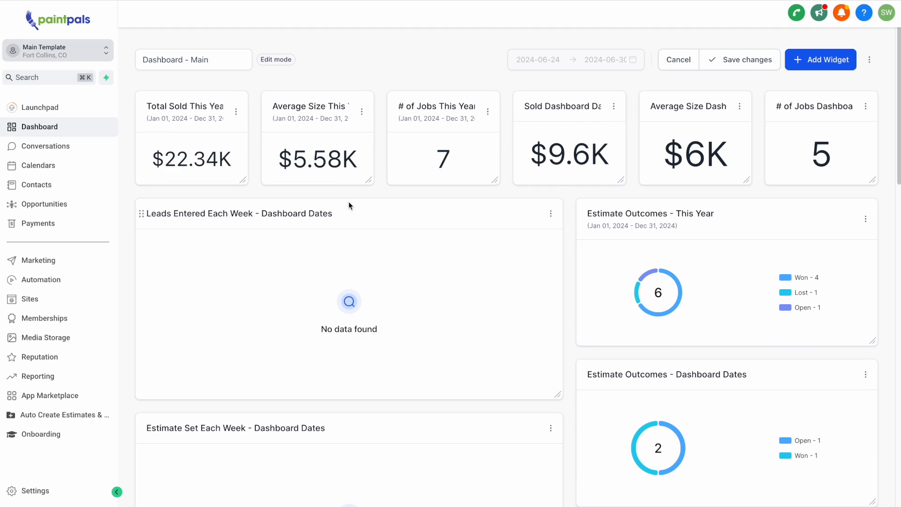
Try resizing the Leads Entered Each Week widget from its corner and look over the widgets beneath it.
left_click_drag(558, 393, 563, 424)
scroll(564, 424, "down", 5)
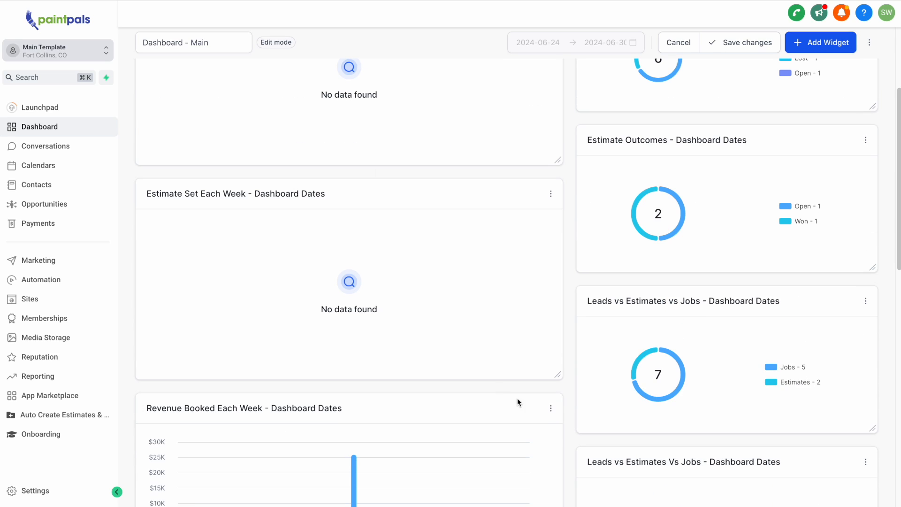
scroll(609, 379, "up", 5)
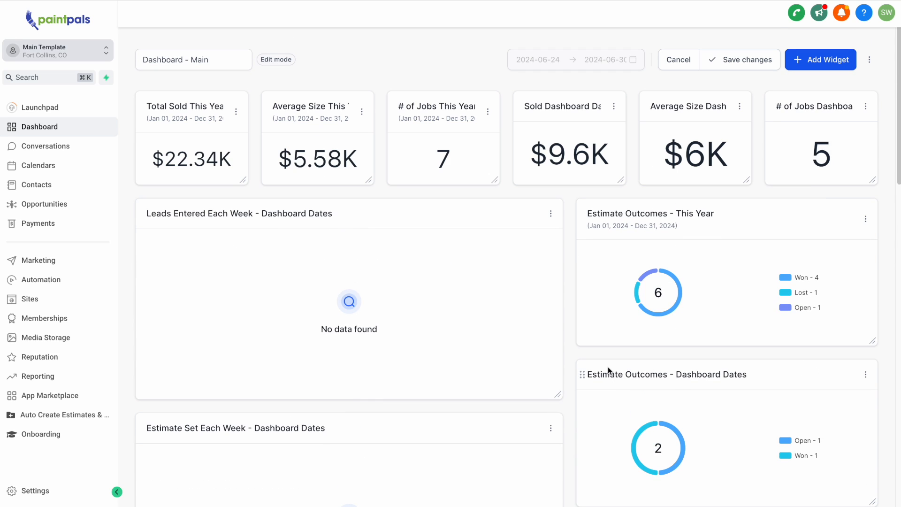
Review the widget categories and the available elements for a new widget, and close the selection.
left_click(820, 60)
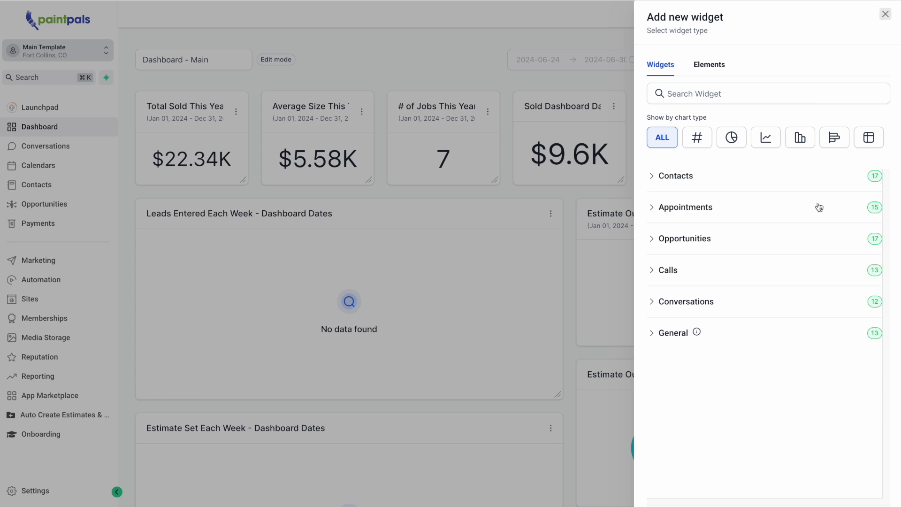
left_click(711, 67)
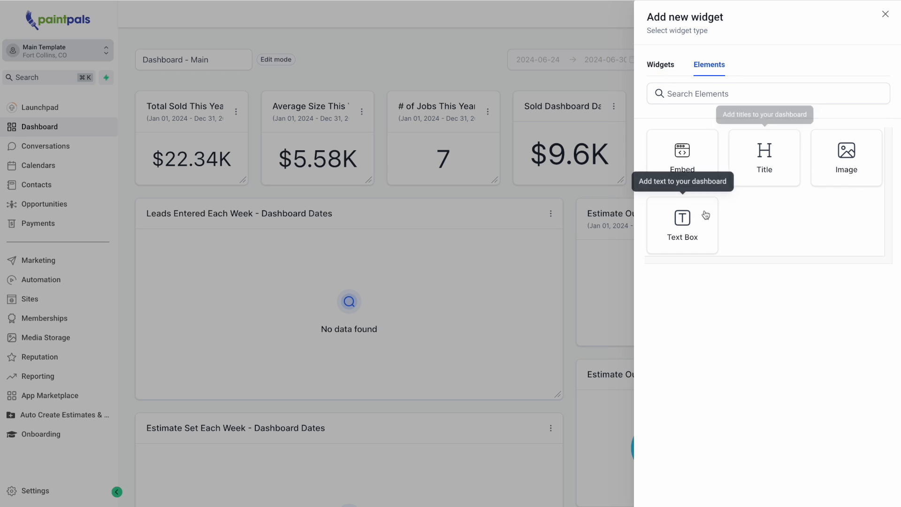
left_click(884, 14)
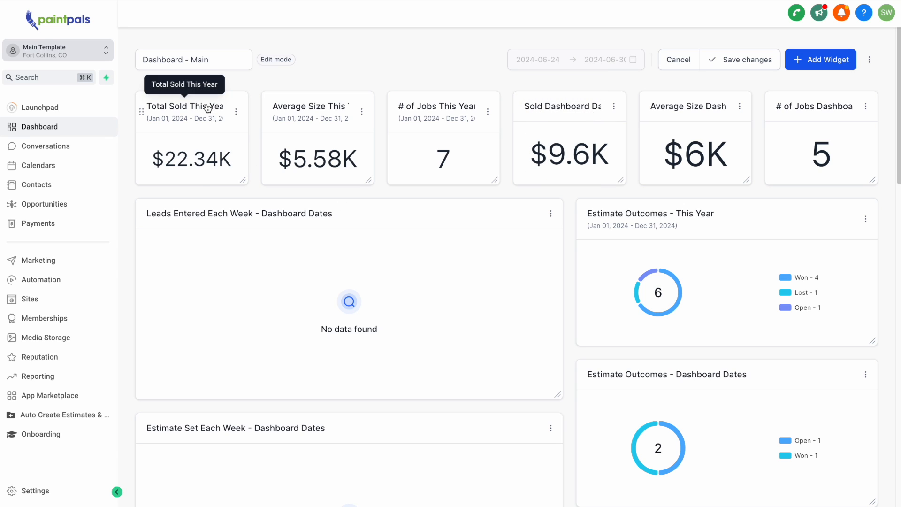
Start a new Won Opportunities widget from the Opportunities category on the Main dashboard.
left_click(821, 60)
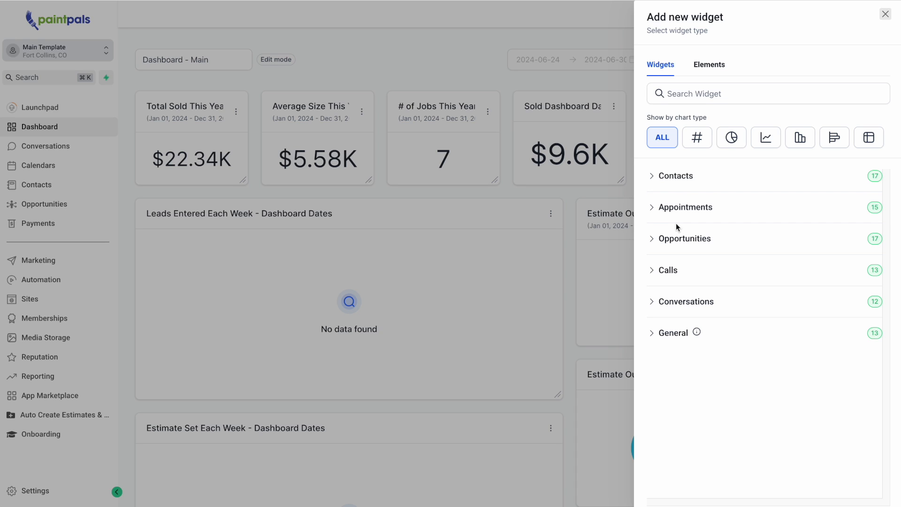
left_click(685, 246)
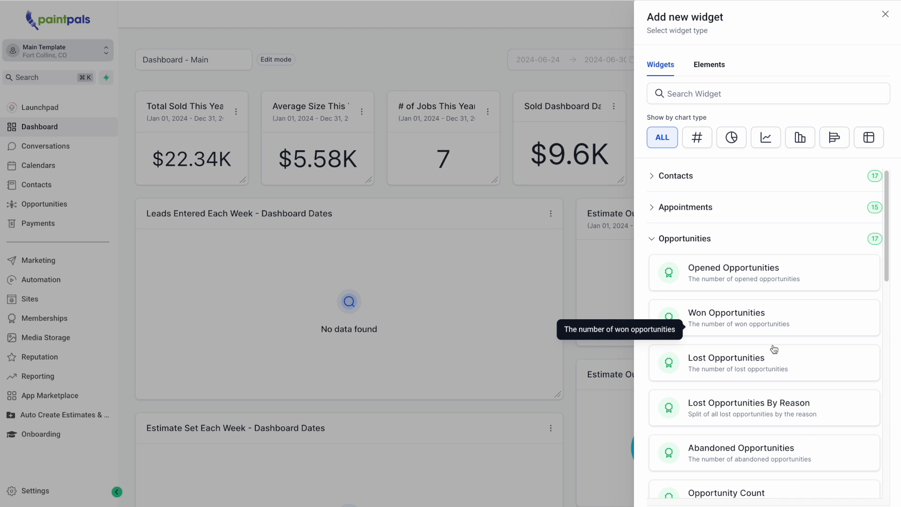
scroll(791, 307, "down", 2)
scroll(791, 307, "up", 2)
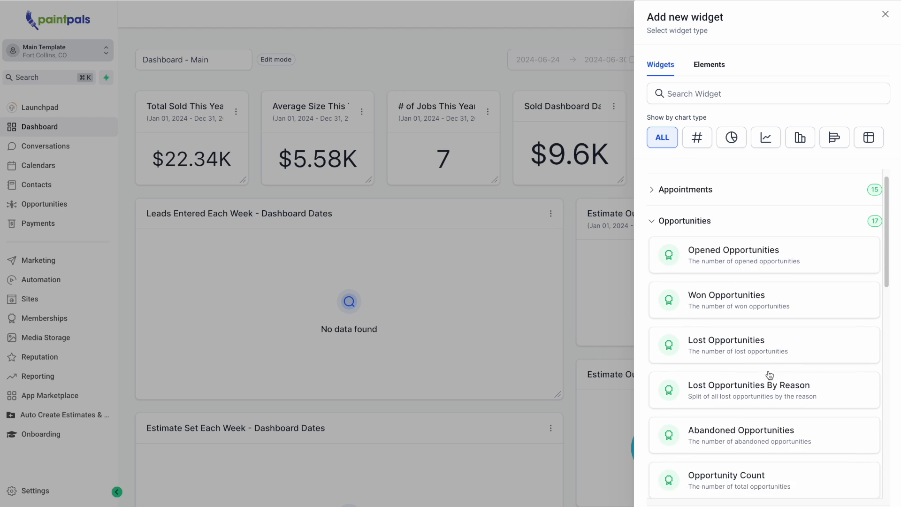
left_click(754, 314)
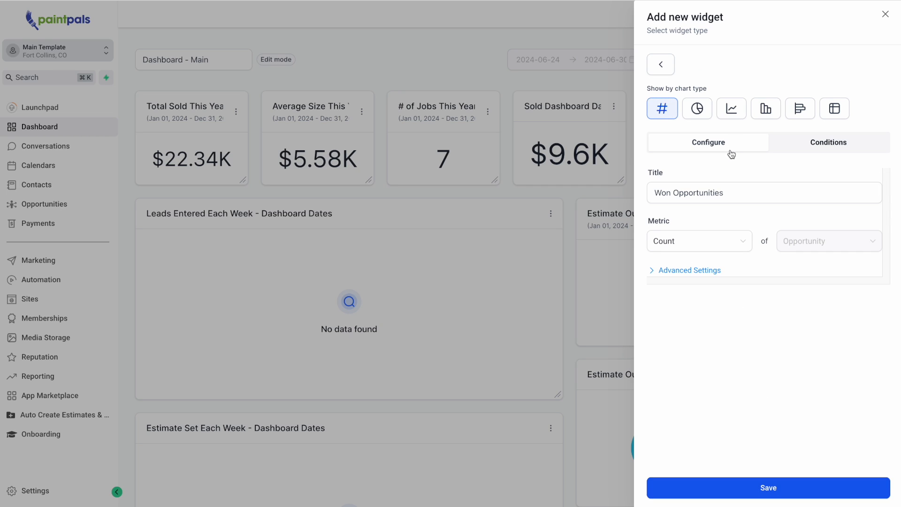
Title the new widget Total Sold Revenue and set its metric to Sum of Revenue.
triple_click(750, 193)
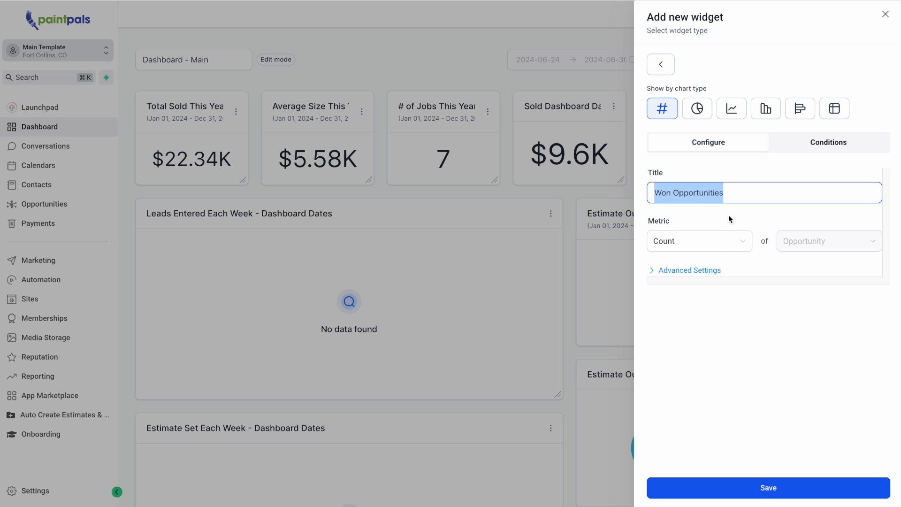
type("Total Sold Revenue")
key("Tab")
left_click(704, 243)
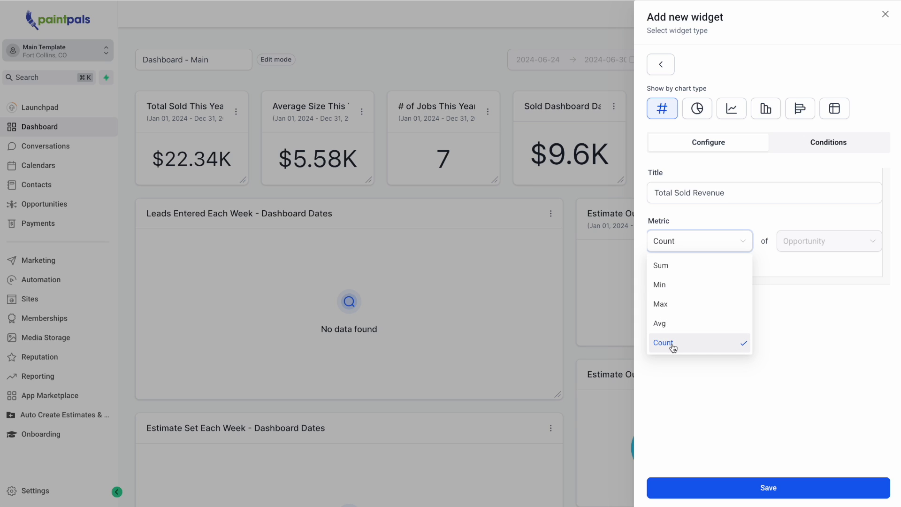
left_click(686, 271)
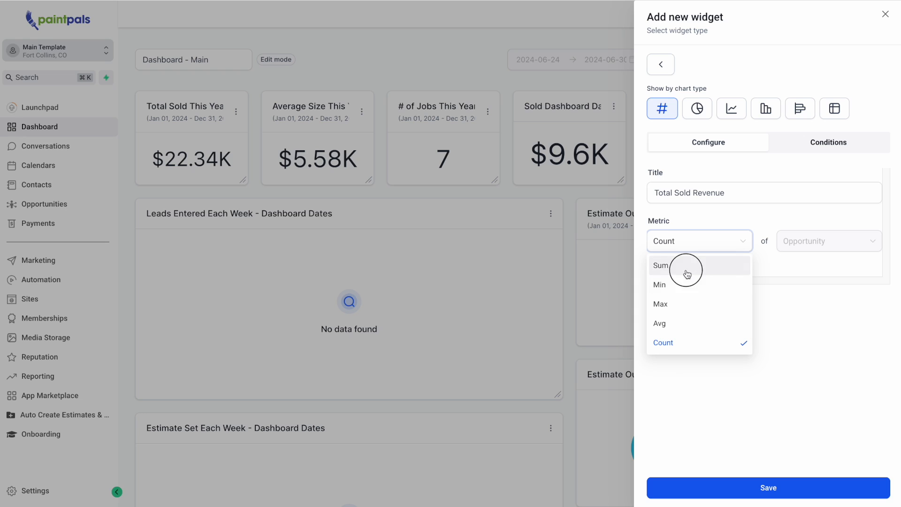
left_click(832, 239)
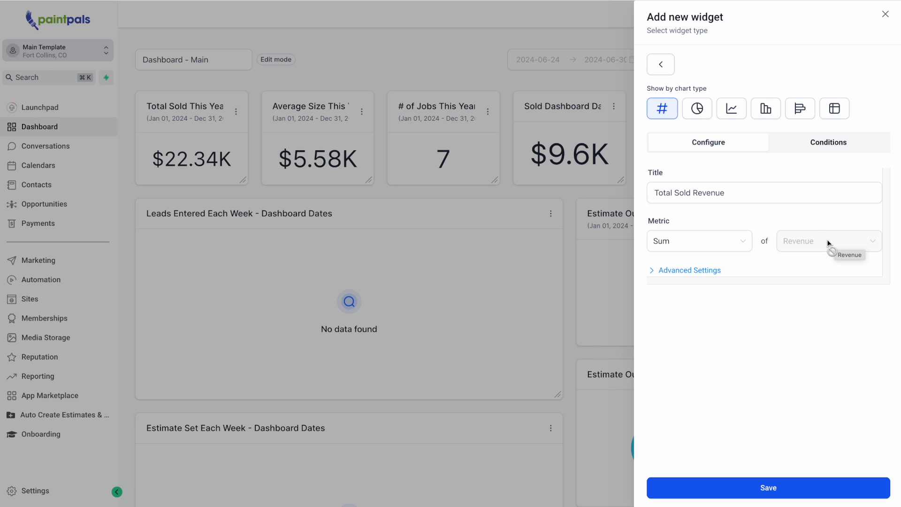
Expand the new widget's advanced settings and review the Date Property choices without changing the selection.
left_click(692, 274)
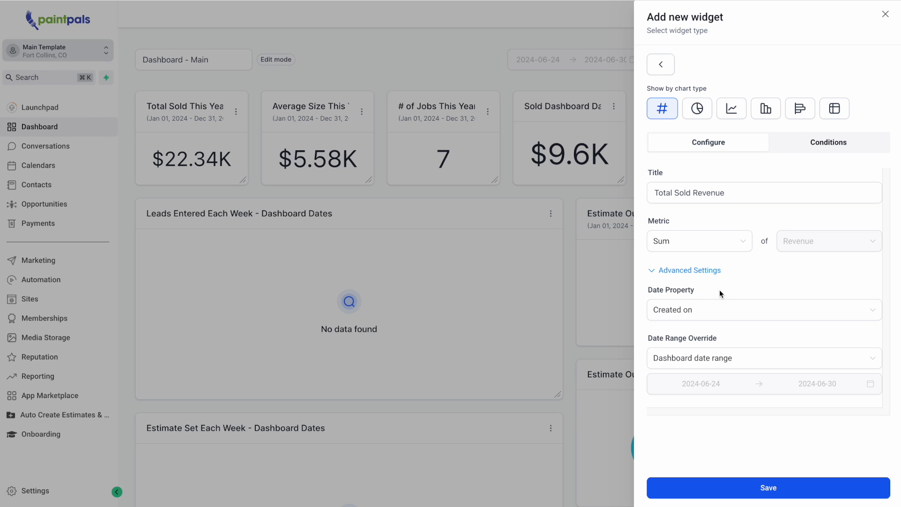
left_click(718, 308)
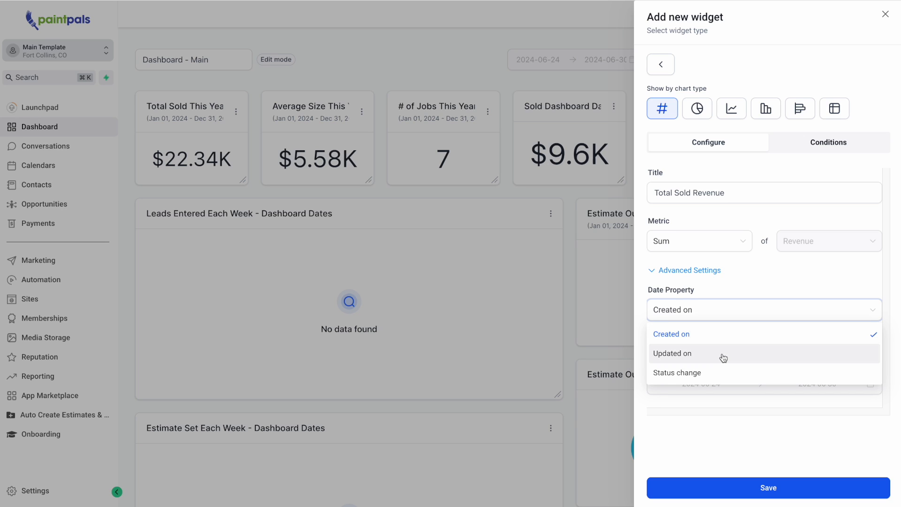
left_click(752, 293)
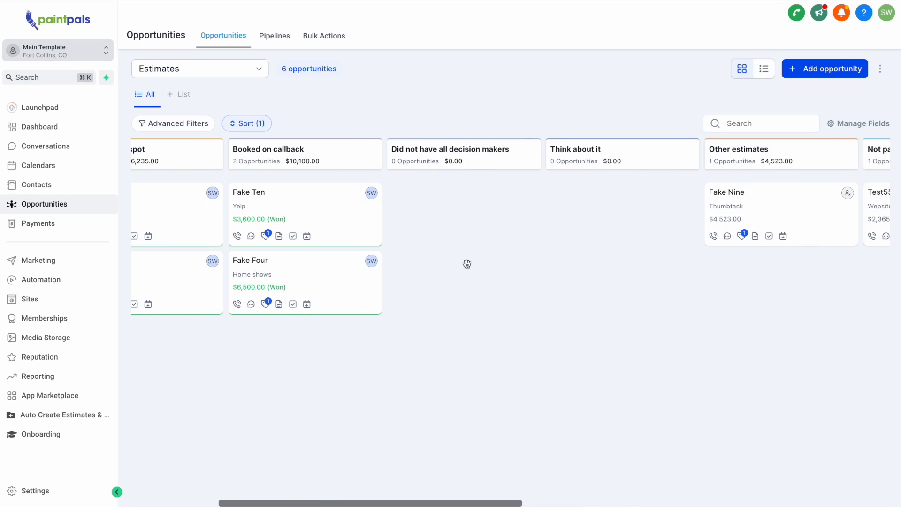
Inspect the status options of the $3,600 won opportunity in the Booked on callback stage and close its details.
scroll(422, 244, "left", 5)
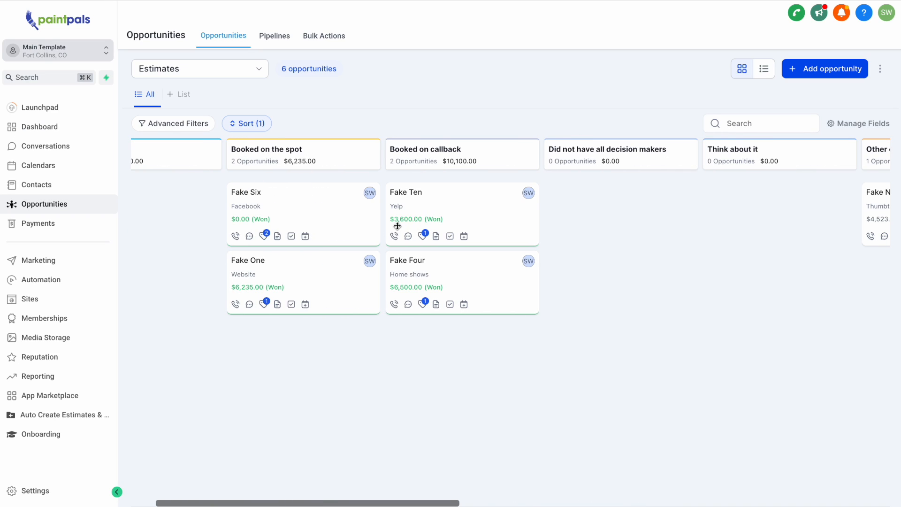
left_click(439, 218)
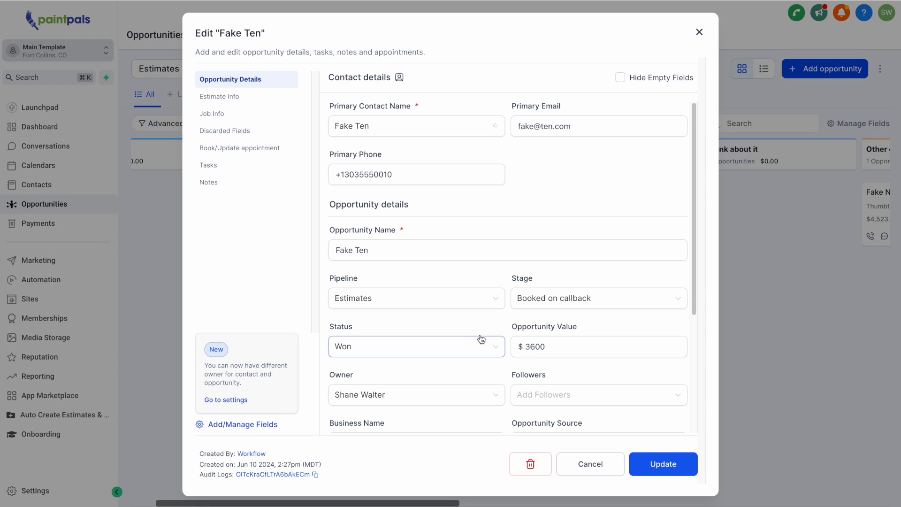
left_click(360, 348)
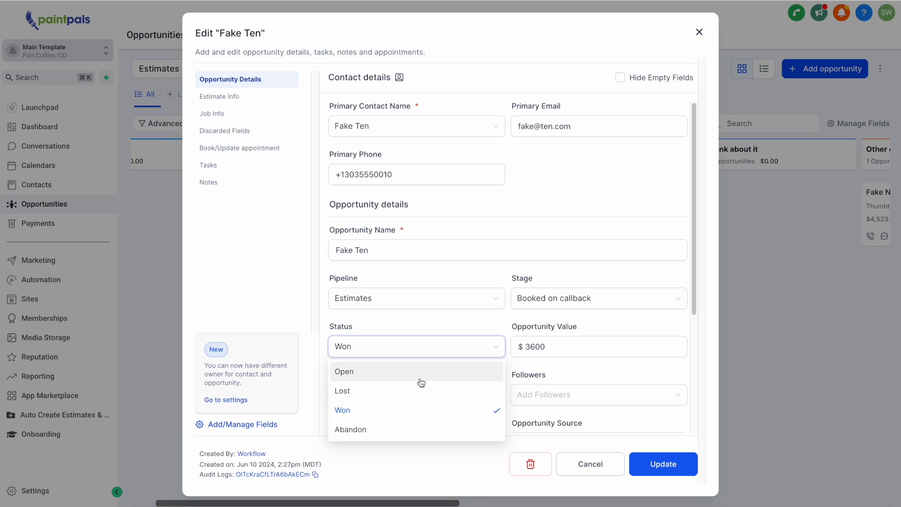
left_click(698, 32)
Check the status of the opportunity in the Not painting this year stage and close its details.
scroll(646, 246, "right", 5)
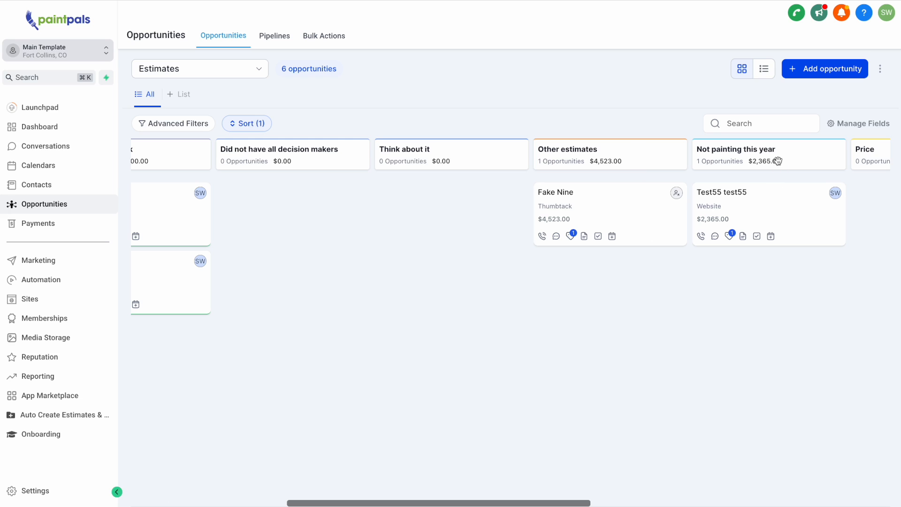
left_click(752, 212)
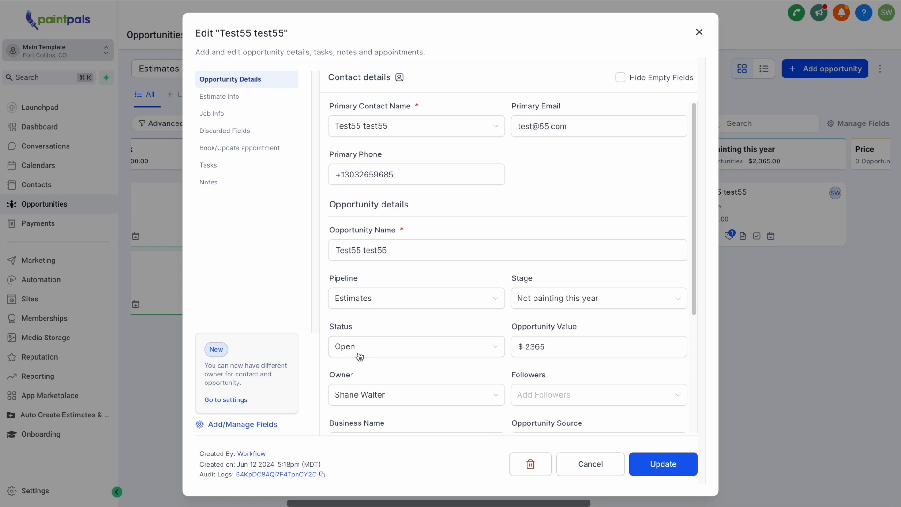
left_click(699, 32)
Move the $2,365 opportunity from Not painting this year to the Went with other company stage of the Estimates pipeline.
scroll(610, 287, "right", 10)
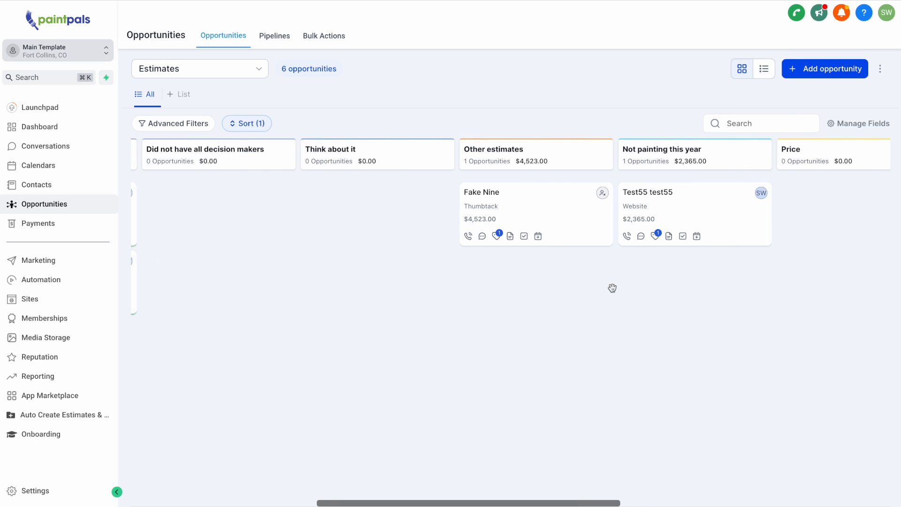
scroll(562, 225, "right", 3)
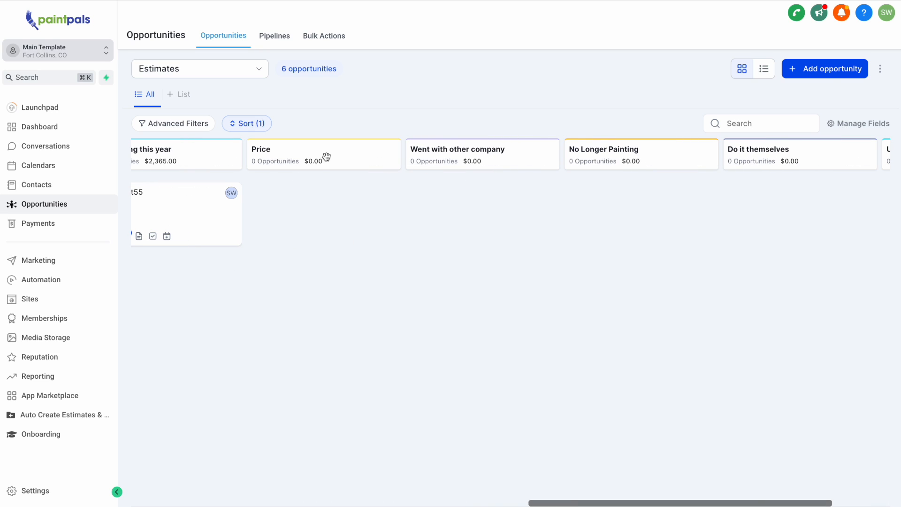
scroll(845, 170, "right", 3)
scroll(844, 172, "left", 5)
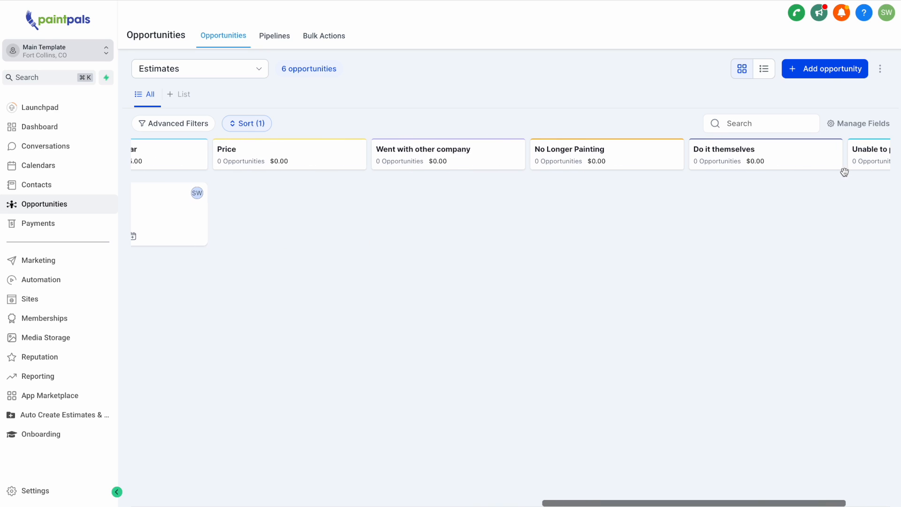
left_click_drag(175, 200, 504, 220)
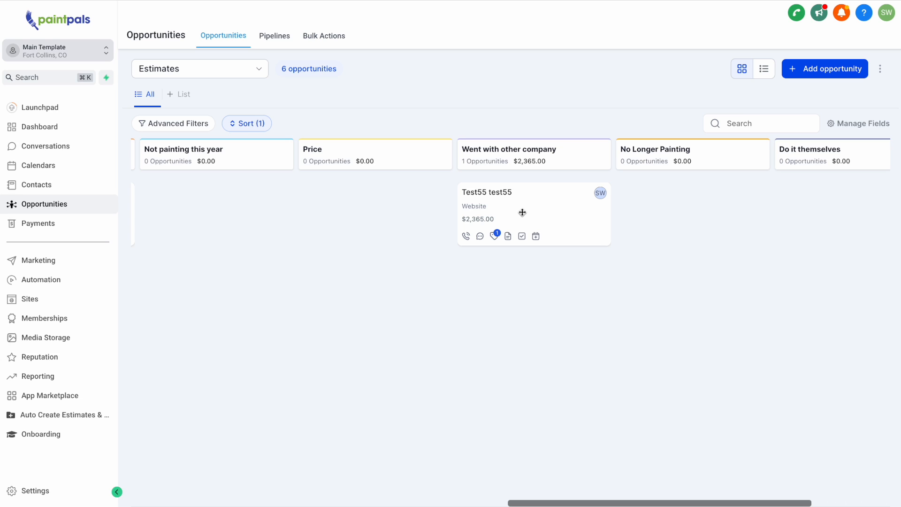
left_click(68, 4)
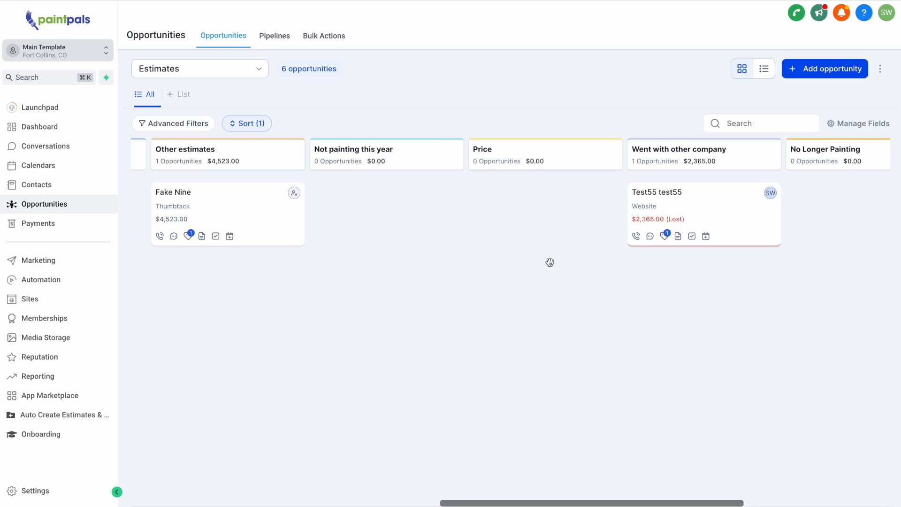
scroll(549, 262, "right", 1)
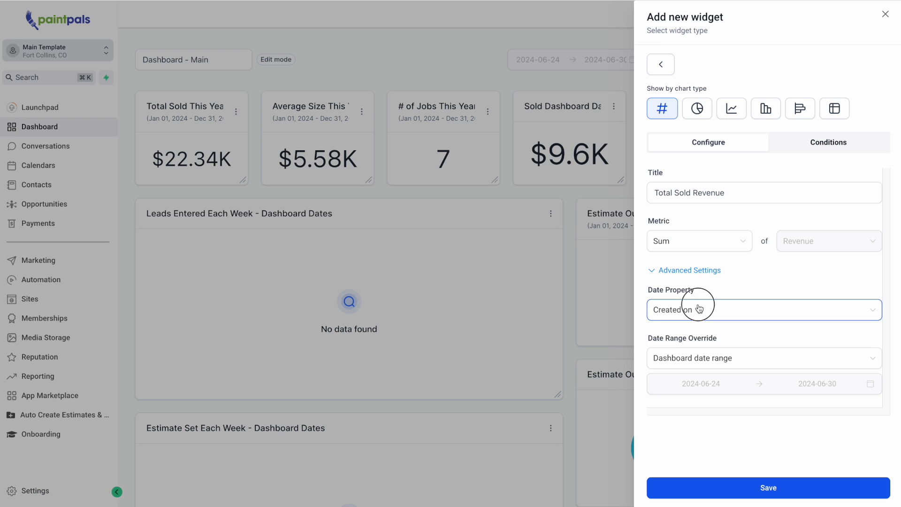
Set the Total Sold Revenue widget's Date Property to Status change and its Date Range Override to This year.
left_click(701, 310)
left_click(706, 372)
left_click(700, 366)
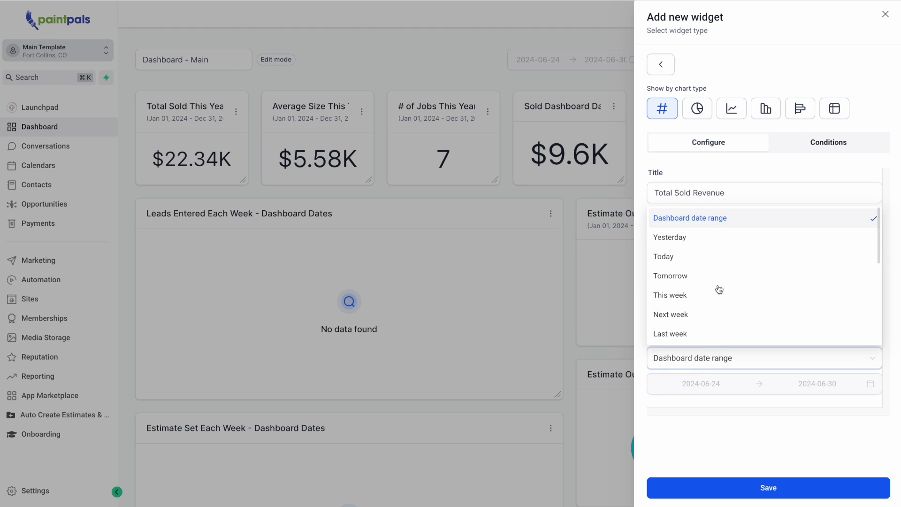
scroll(731, 304, "down", 2)
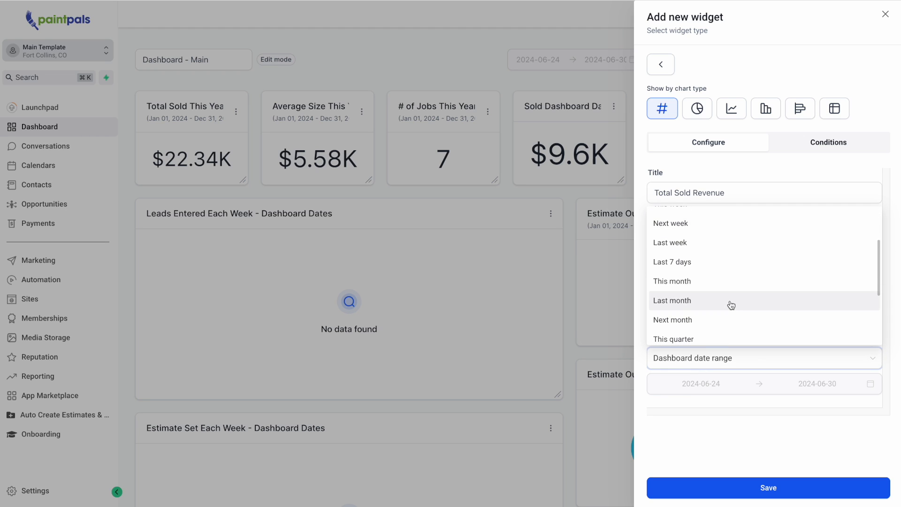
scroll(731, 304, "down", 2)
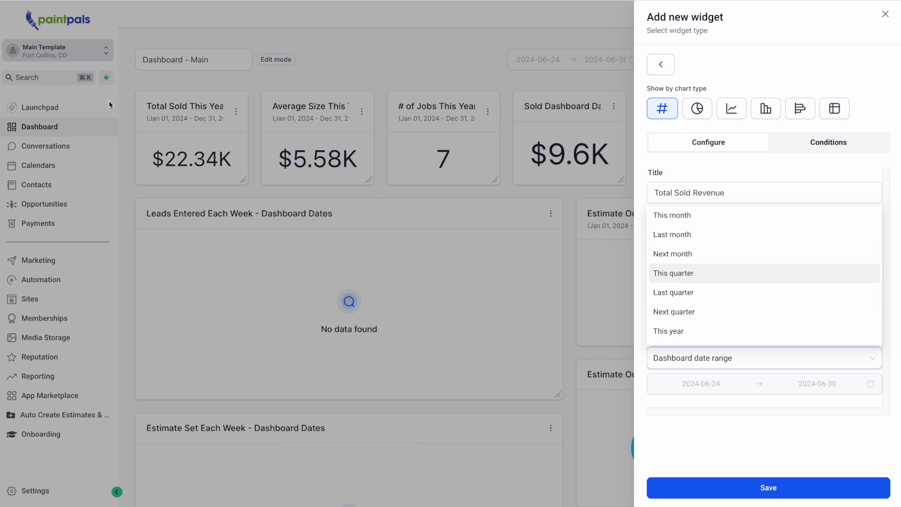
left_click(675, 331)
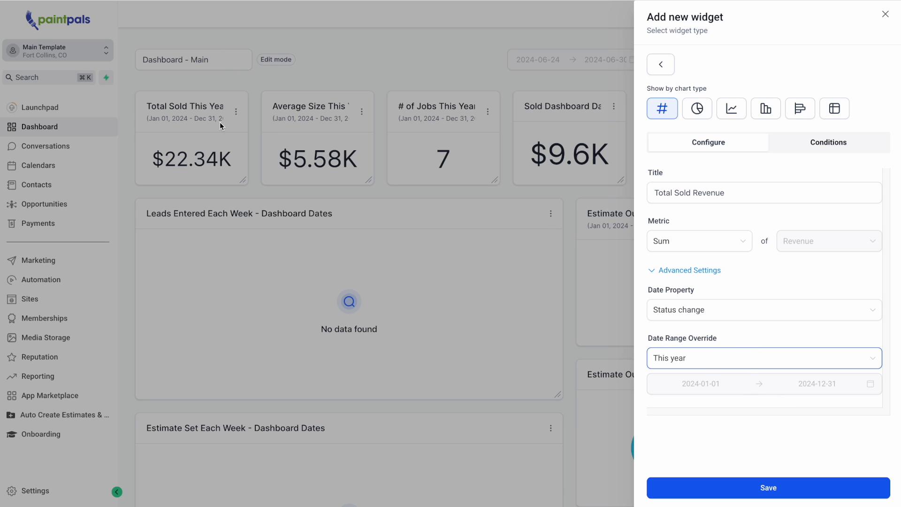
Set the widget's Date Range Override to Dashboard date range.
left_click(706, 358)
scroll(719, 276, "up", 3)
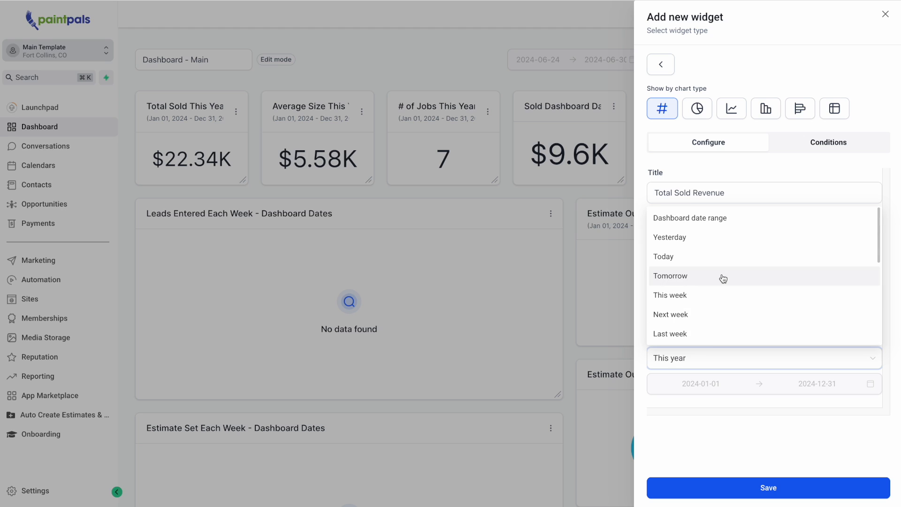
left_click(727, 218)
left_click(209, 194)
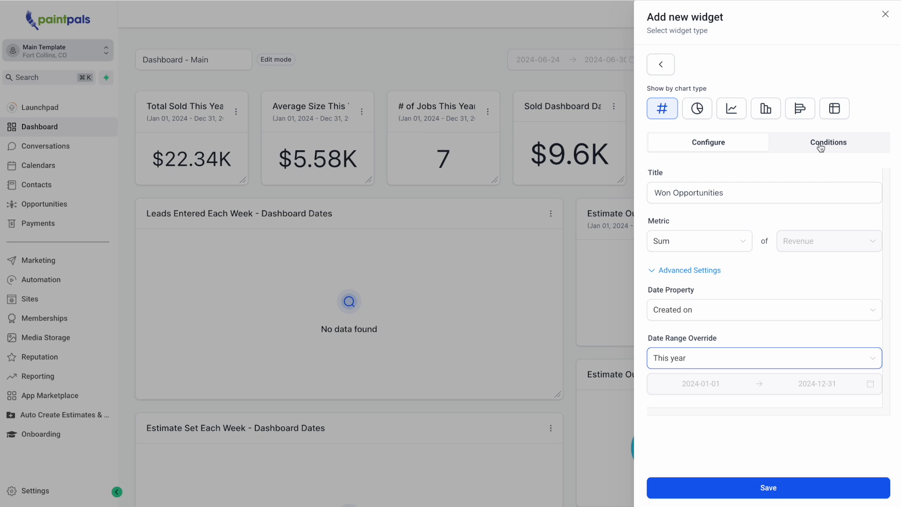
Replace the Won Opportunities widget's existing status condition with the condition Pipeline Is Estimates.
left_click(820, 148)
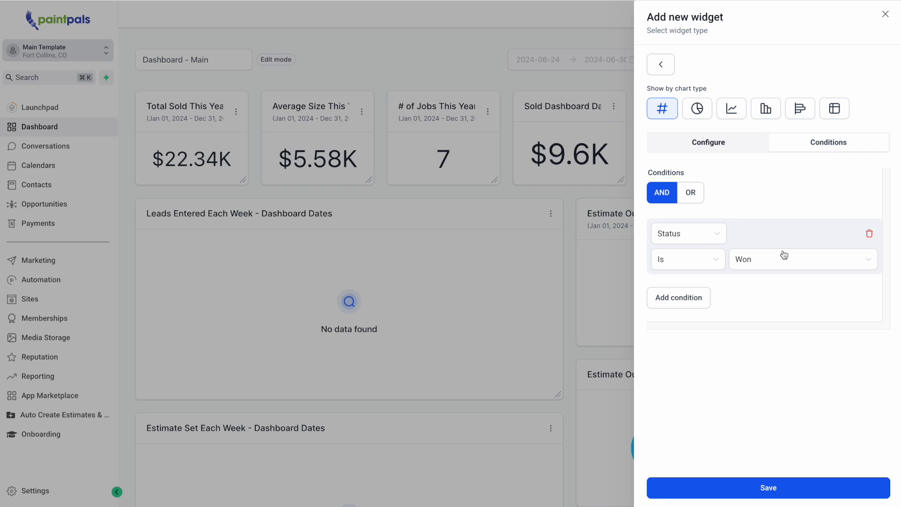
left_click(869, 234)
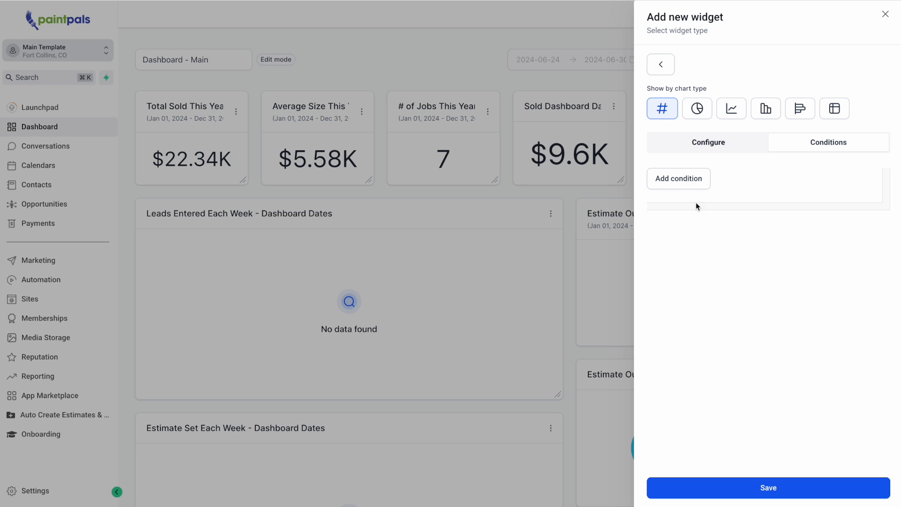
left_click(656, 181)
left_click(696, 237)
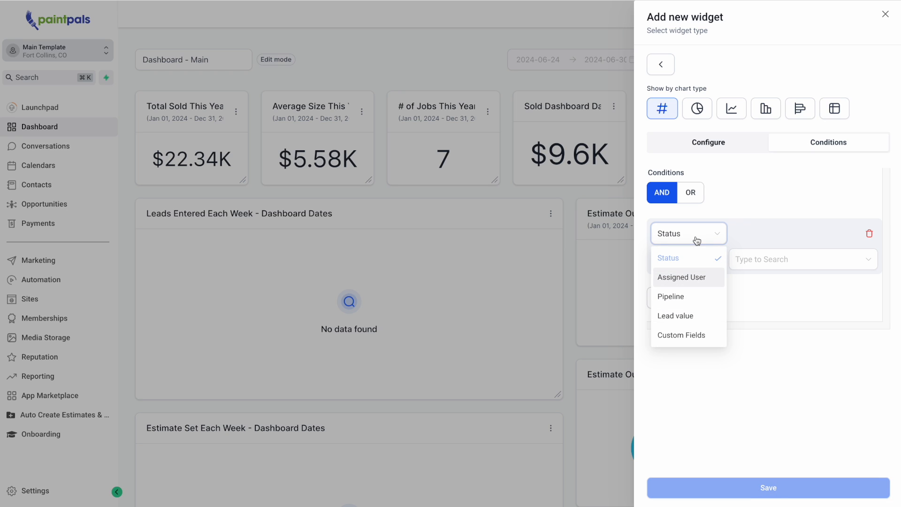
left_click(671, 296)
left_click(812, 261)
left_click(751, 284)
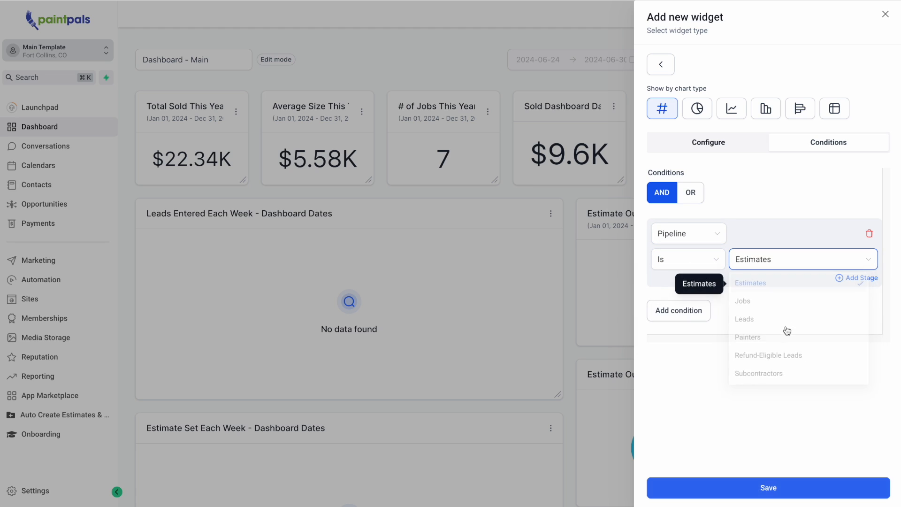
Add a second condition, Status Is Won, to the widget below the pipeline condition.
left_click(693, 311)
left_click(688, 317)
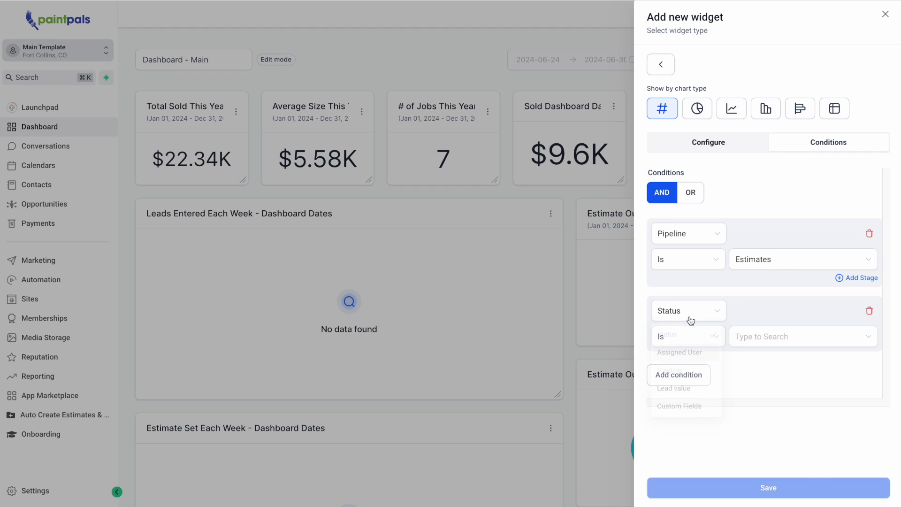
left_click(762, 342)
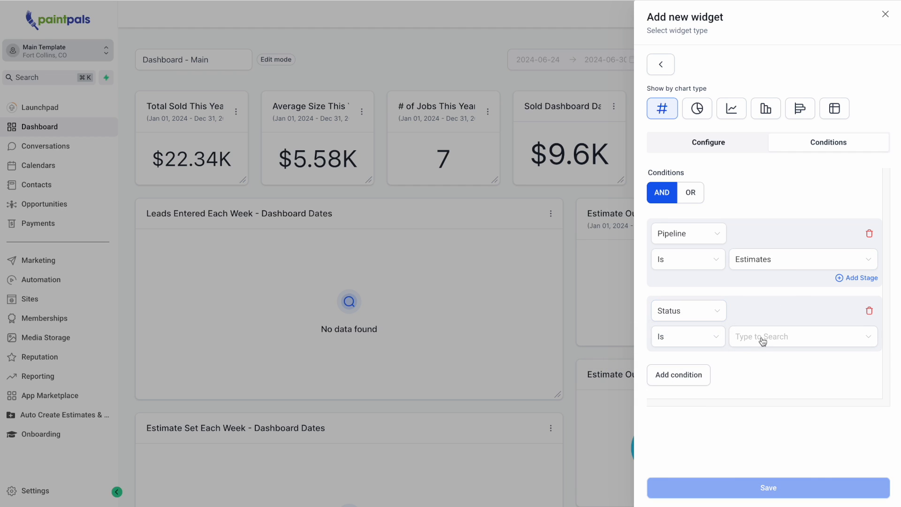
left_click(778, 340)
left_click(770, 379)
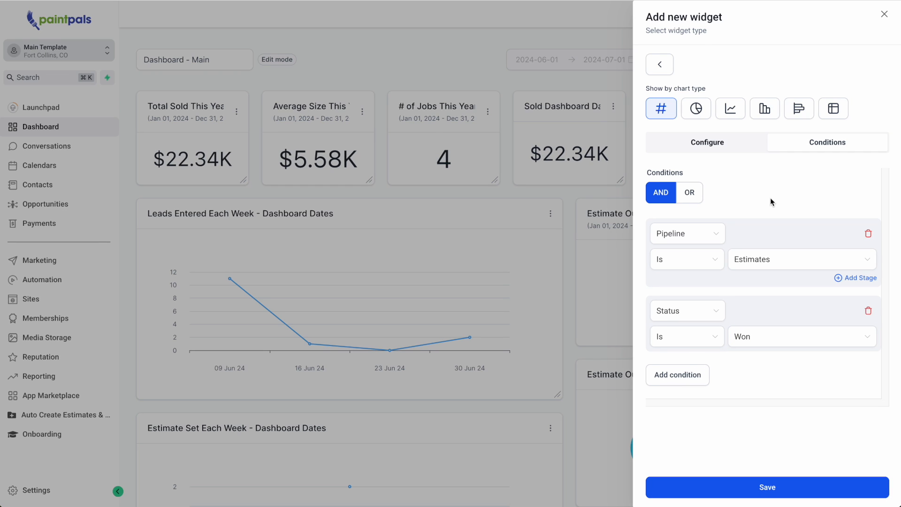
Add a third condition to the widget based on the Estimator custom field.
left_click(682, 376)
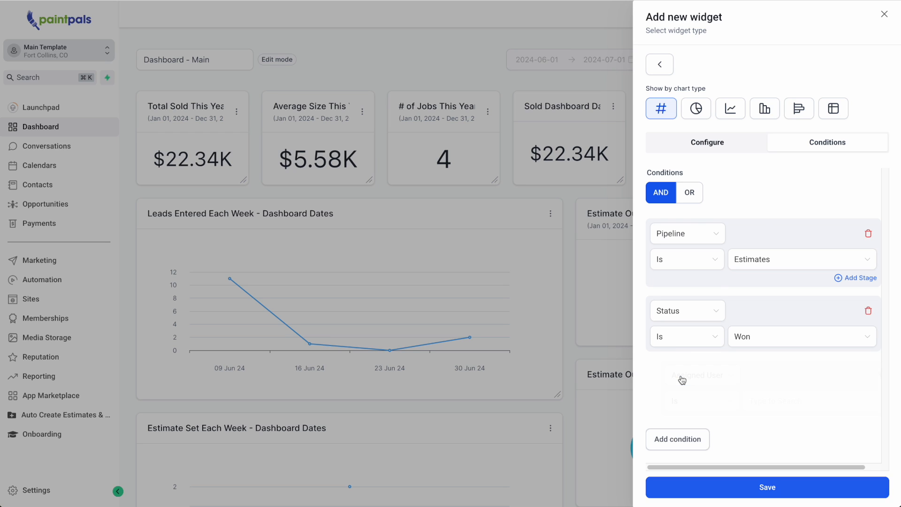
left_click(681, 379)
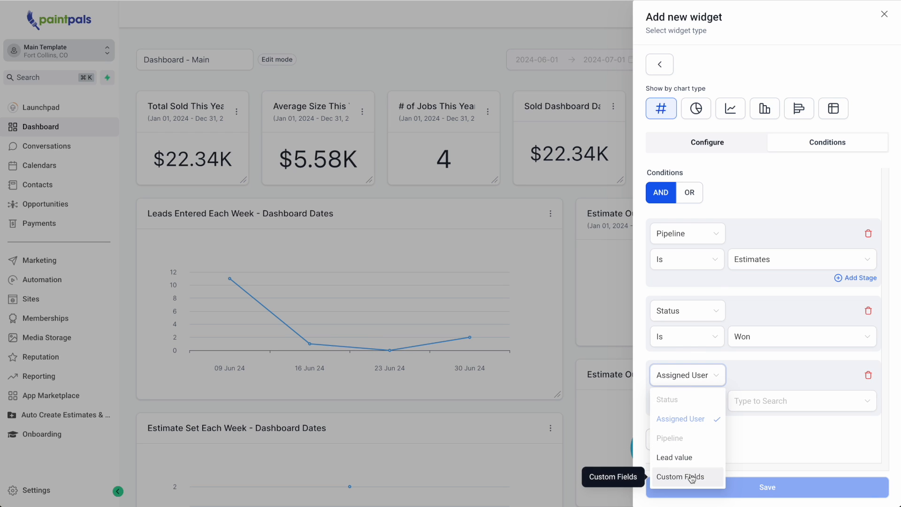
left_click(692, 477)
left_click(784, 385)
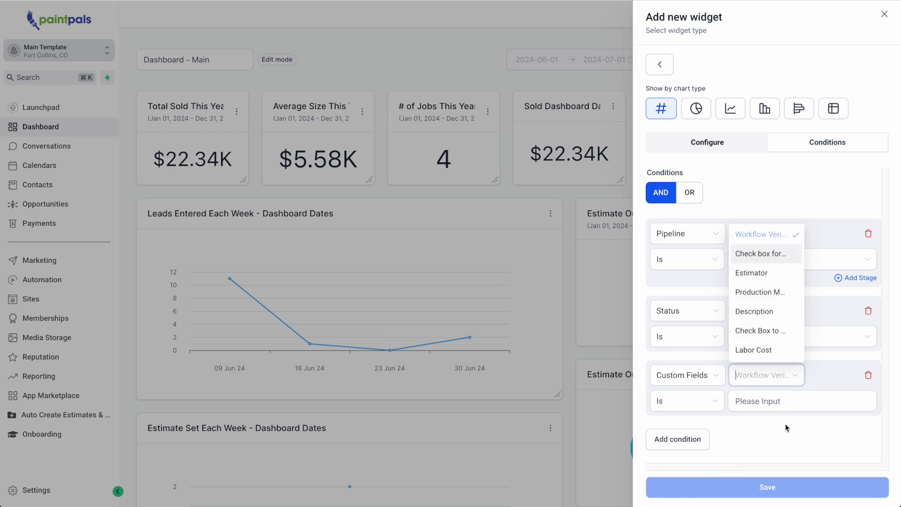
scroll(789, 323, "down", 3)
scroll(788, 325, "up", 3)
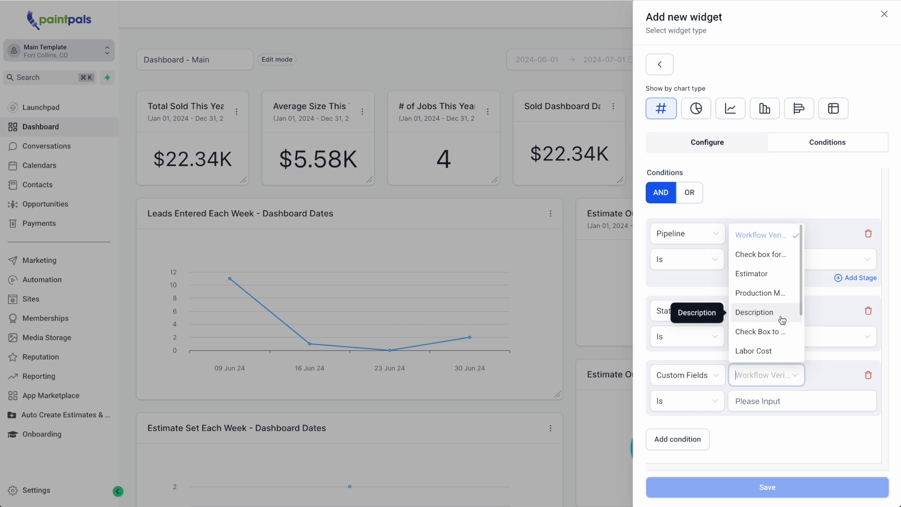
left_click(760, 275)
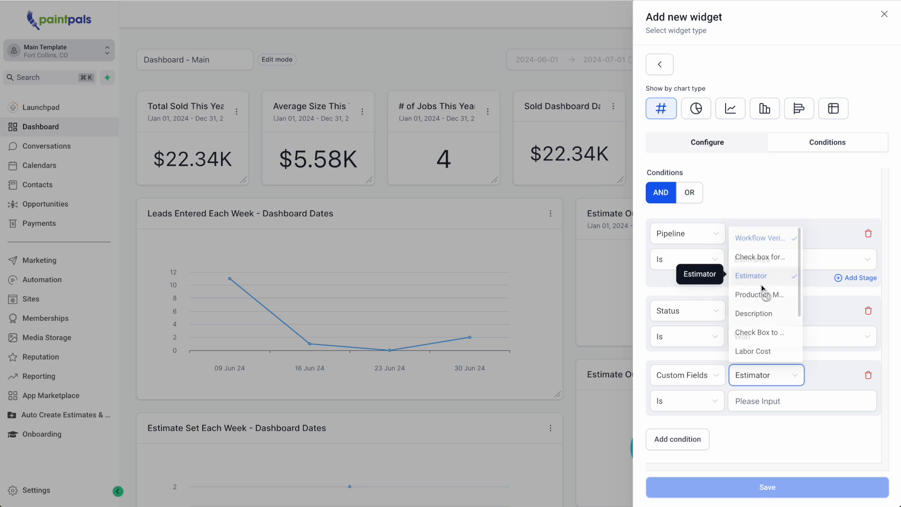
Fill in the Estimator condition's value with placeholder text and replace it with an estimator's first name, using the Is operator.
left_click(687, 400)
left_click(776, 401)
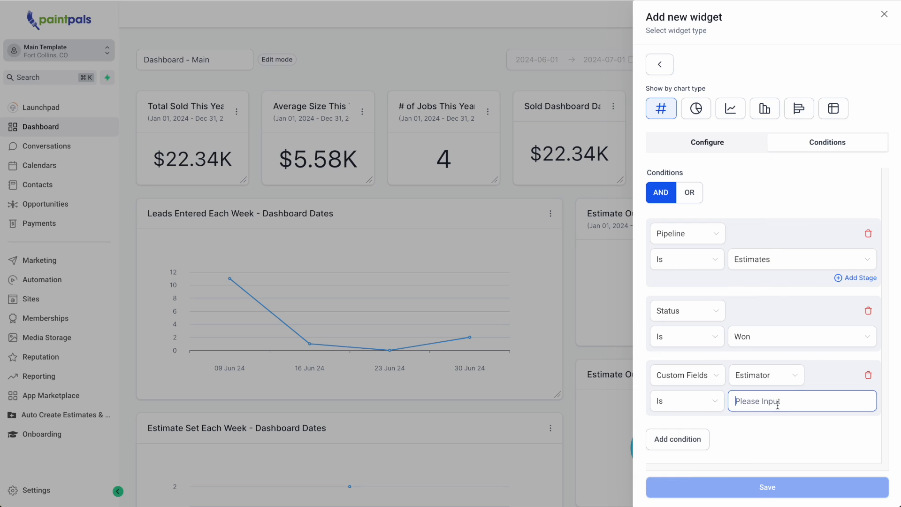
type("Example Name")
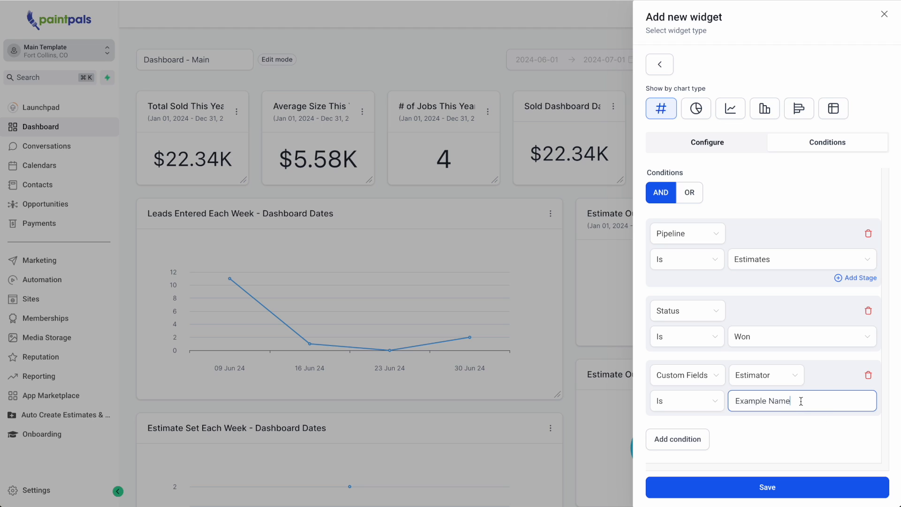
left_click_drag(801, 401, 720, 402)
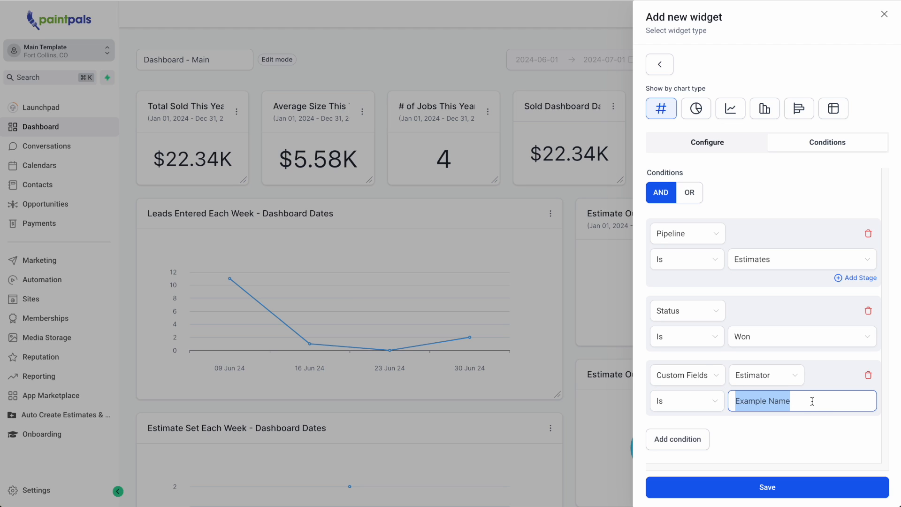
type("John")
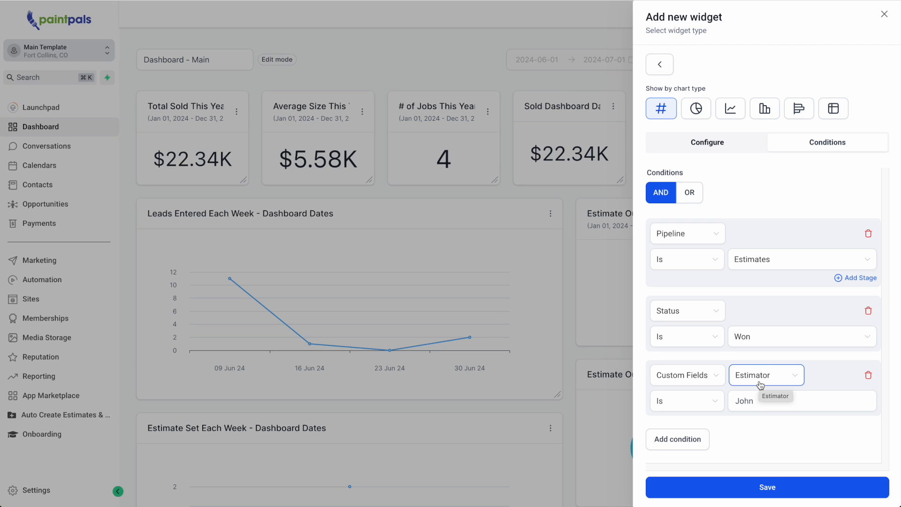
Review the widget's title and metric configuration, and try an Assigned User condition below the pipeline condition.
left_click(726, 147)
left_click(718, 193)
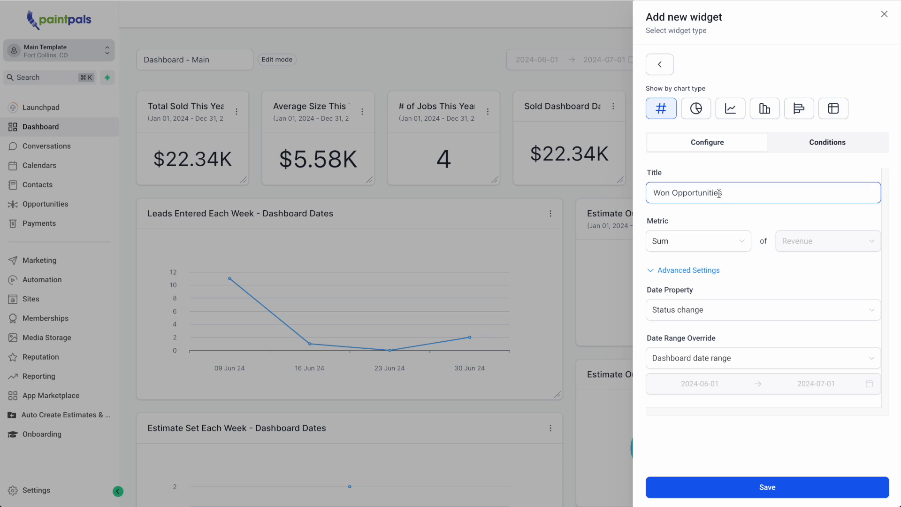
left_click(760, 248)
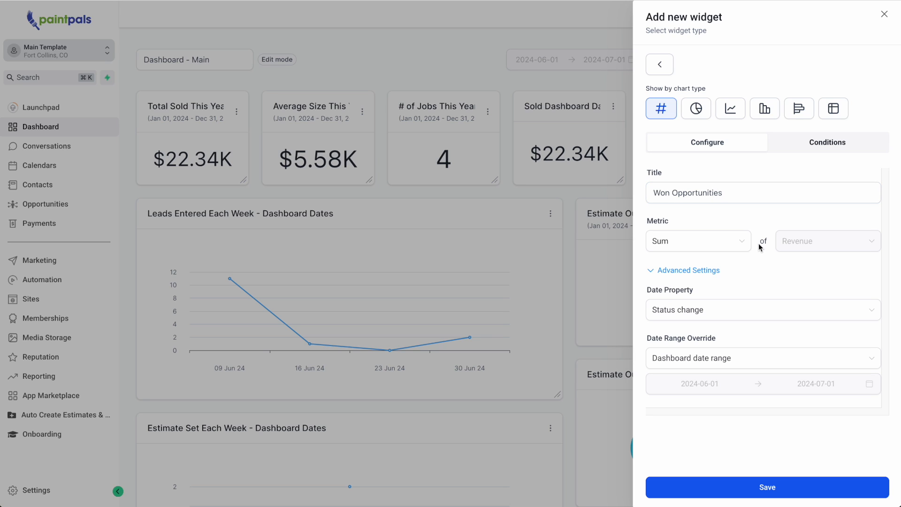
left_click(827, 142)
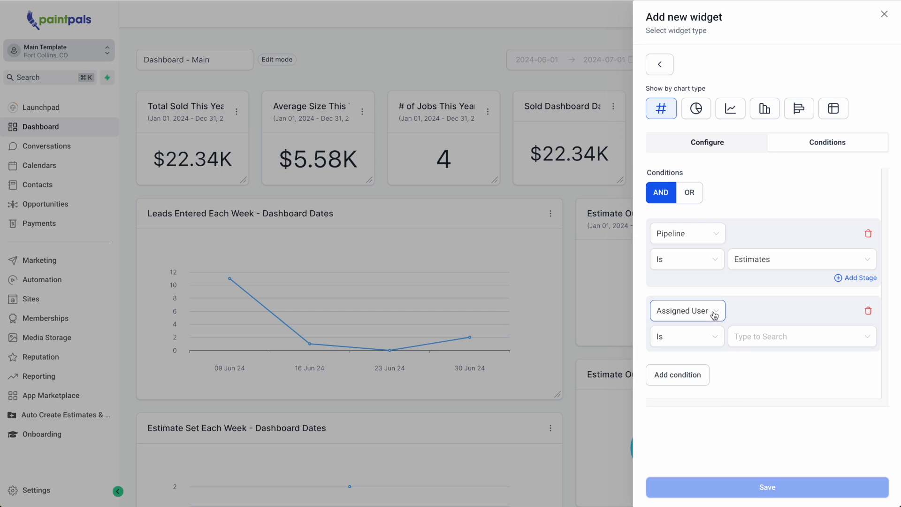
left_click(708, 313)
left_click(693, 353)
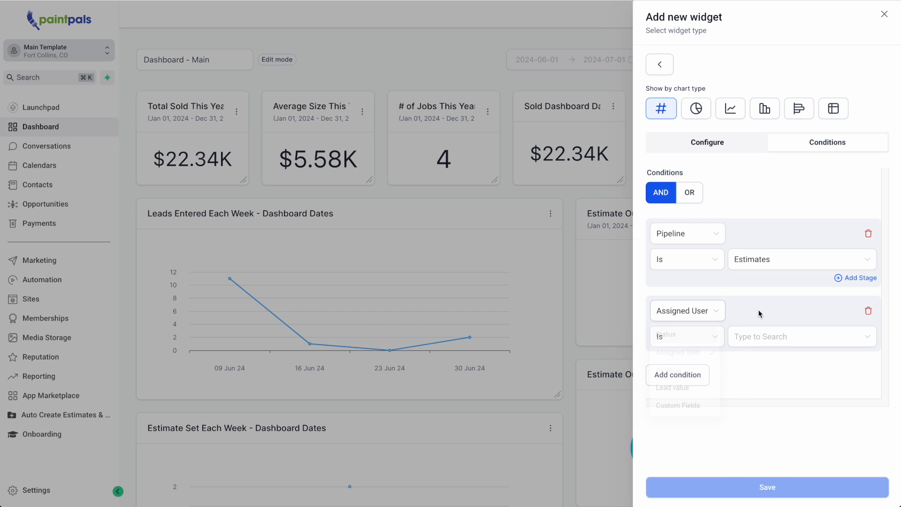
left_click(760, 335)
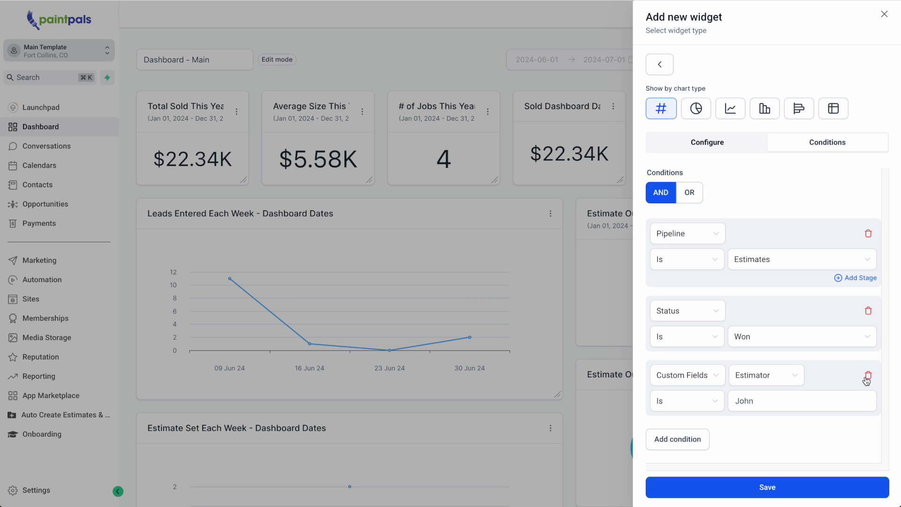
Switch the custom field condition to the Production M... field and back to Estimator.
left_click(776, 384)
left_click(769, 293)
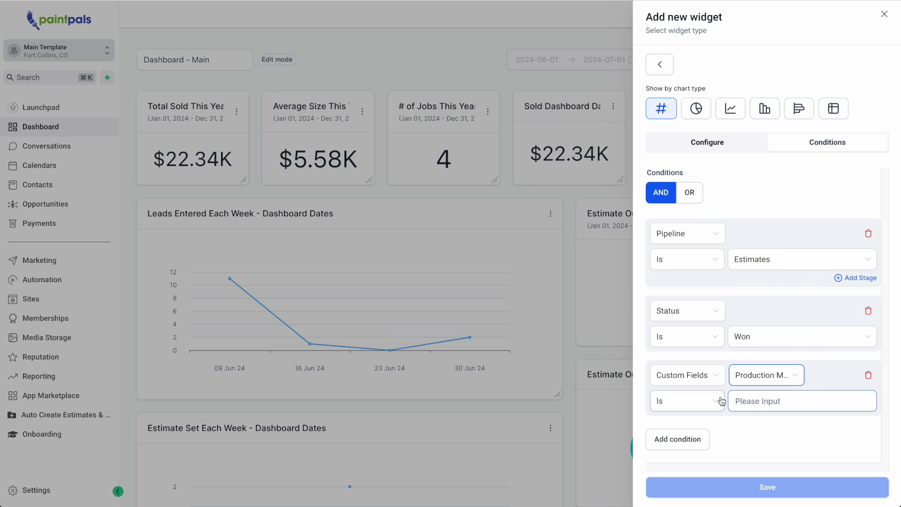
left_click(764, 375)
left_click(751, 272)
Try changing the third condition from Custom Fields to Assigned User and view its value choices.
left_click(687, 375)
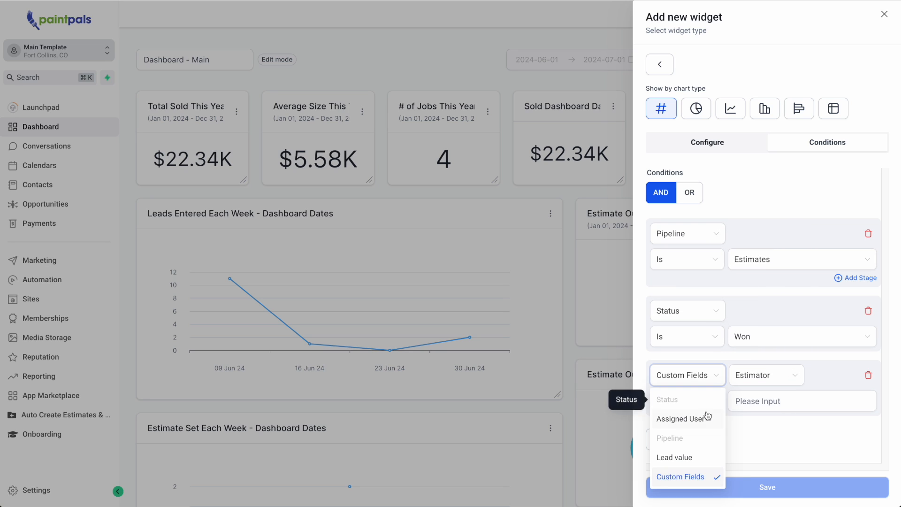
left_click(681, 417)
left_click(786, 402)
left_click(718, 409)
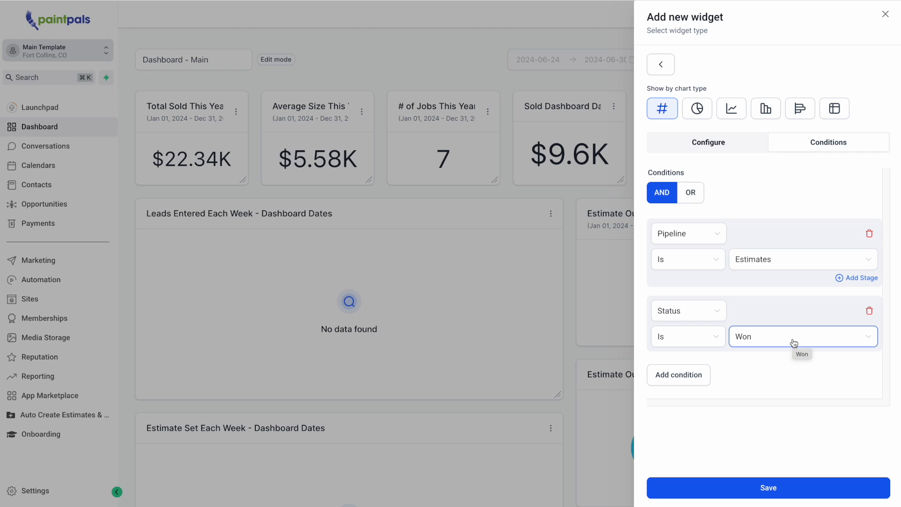
Set the Won Opportunities widget's Date Property to Status change and save the new widget to the dashboard.
left_click(708, 142)
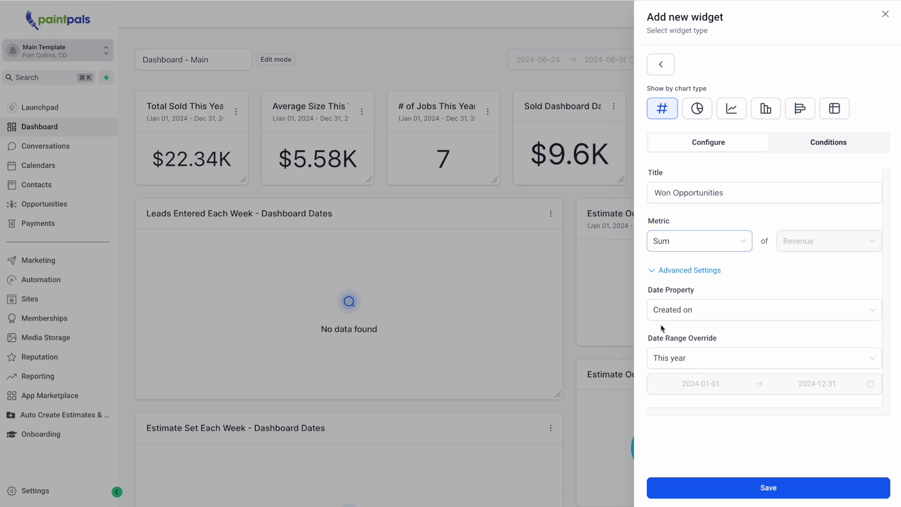
left_click(710, 309)
left_click(699, 370)
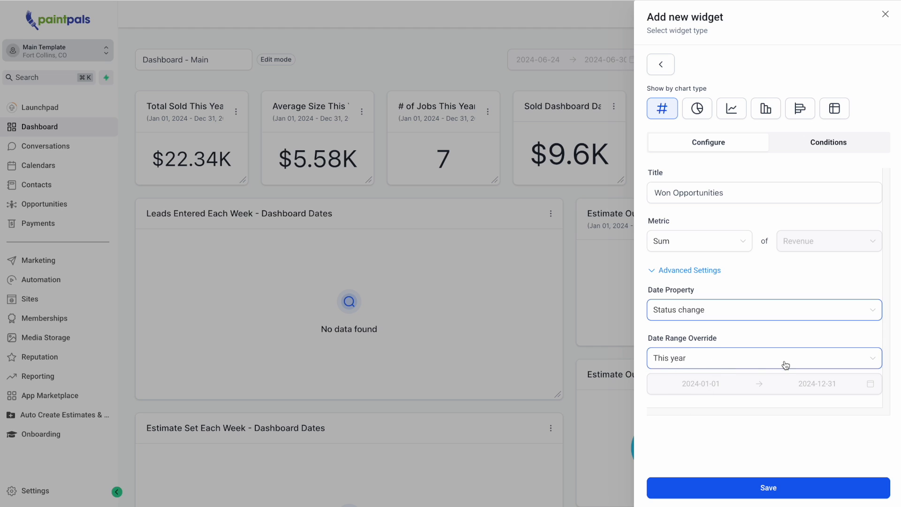
left_click(775, 488)
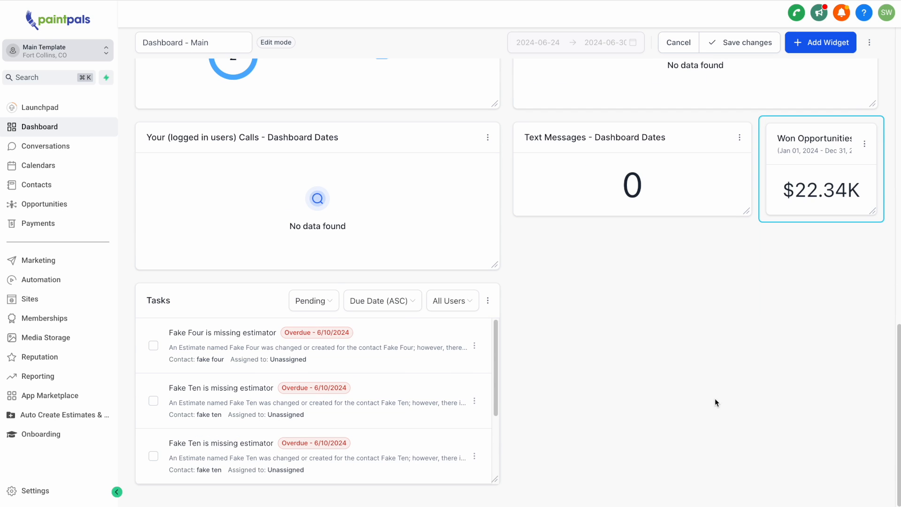
Compare the Total Sold This Year widget's exact revenue with the new Won Opportunities widget.
scroll(821, 205, "up", 10)
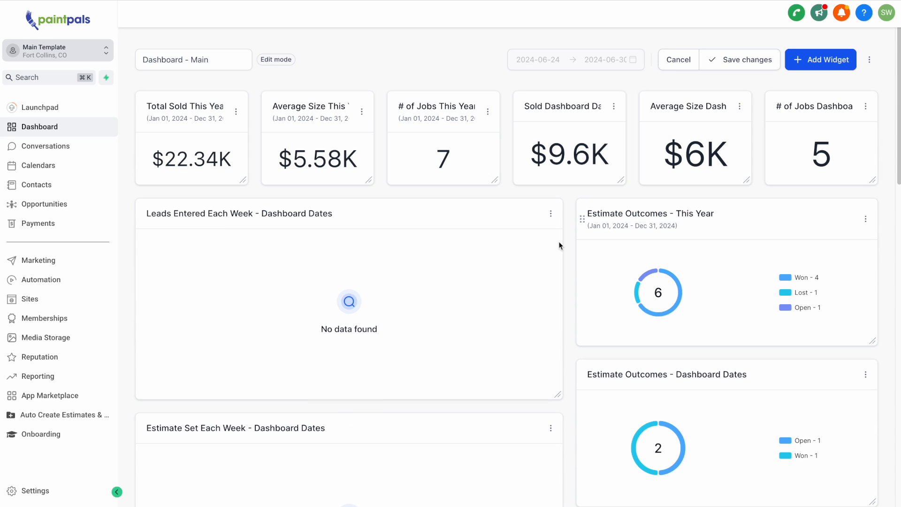
mouse_move(214, 170)
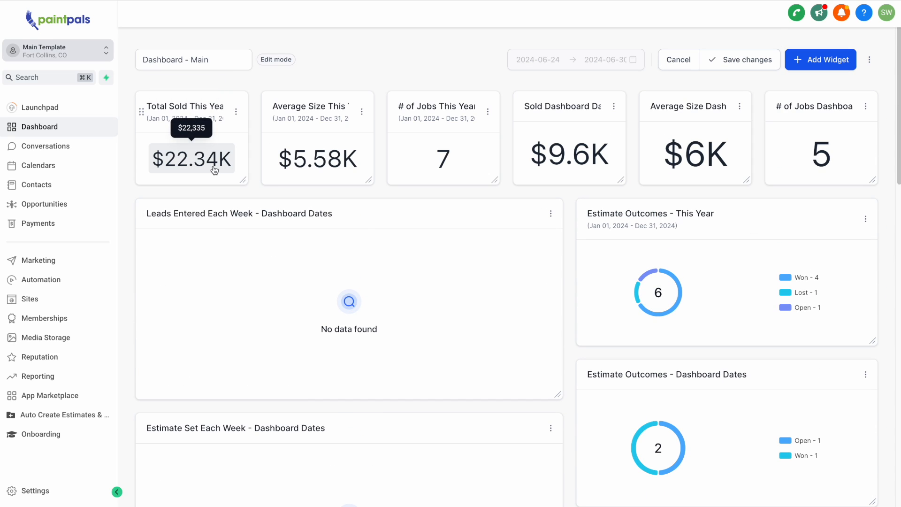
scroll(767, 345, "down", 10)
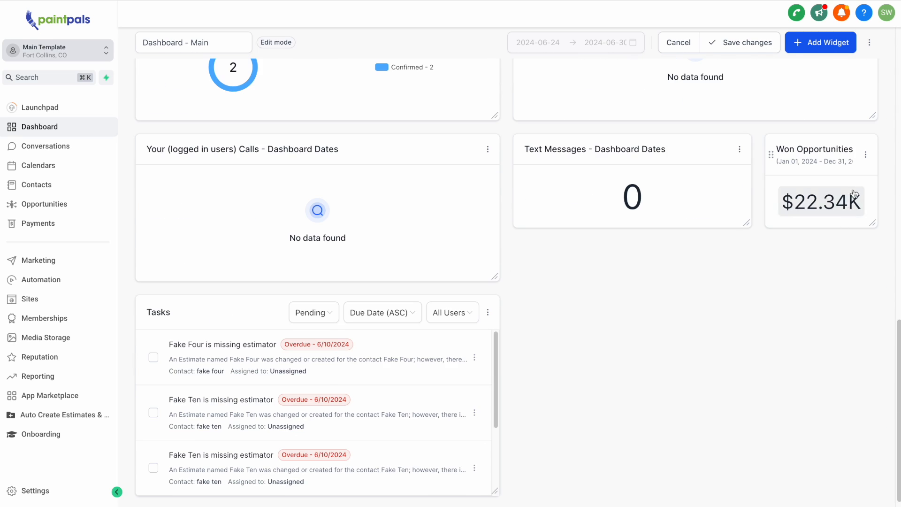
Save the Won Opportunities widget with Date Range Override set to Dashboard date range, and compare it with the dashboard-dates Sold widget.
left_click(869, 154)
left_click(881, 16)
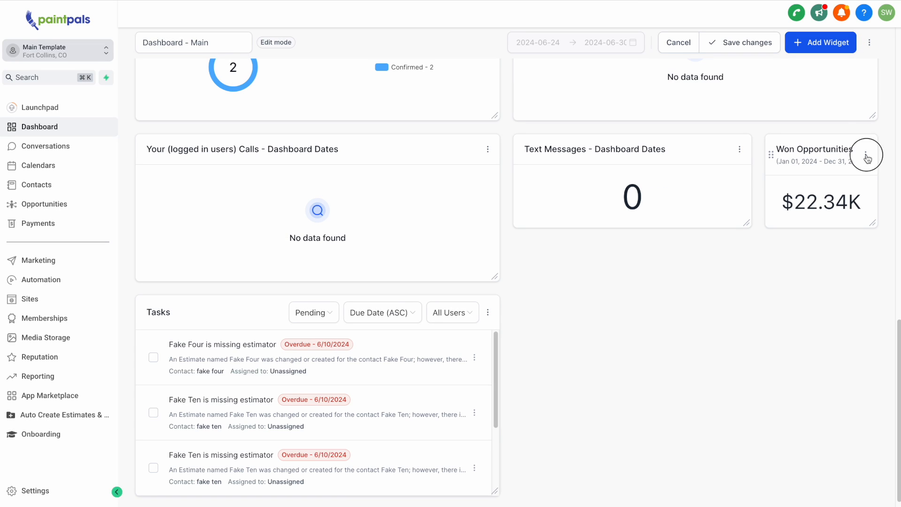
left_click(866, 155)
left_click(862, 114)
left_click(694, 240)
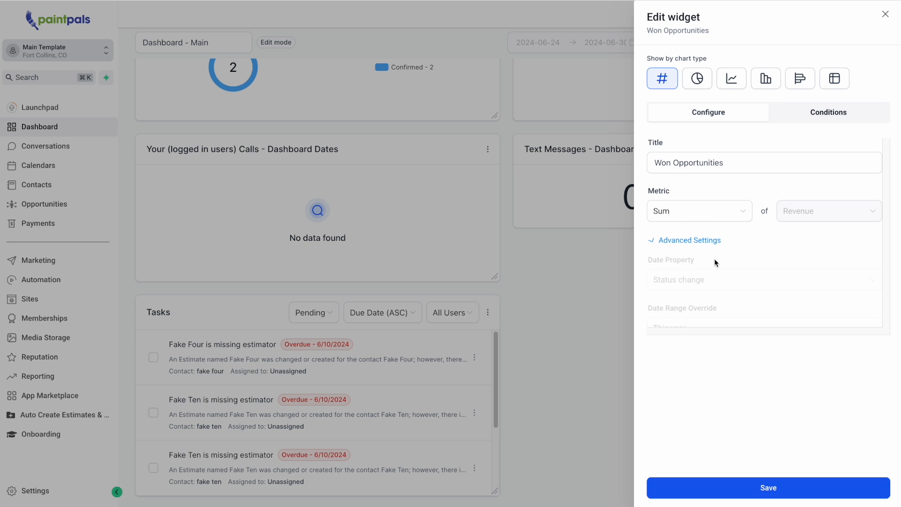
left_click(737, 340)
scroll(730, 398, "up", 5)
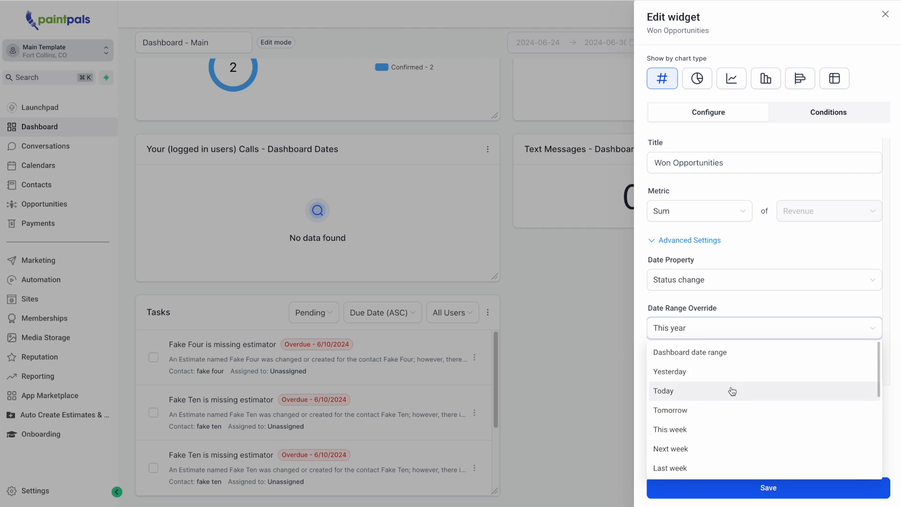
left_click(731, 351)
left_click(784, 488)
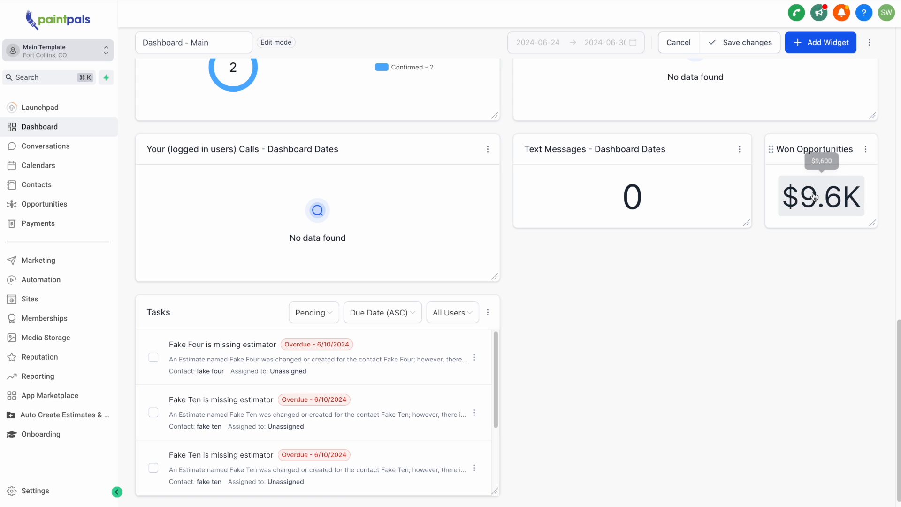
scroll(778, 271, "up", 4)
scroll(769, 270, "up", 5)
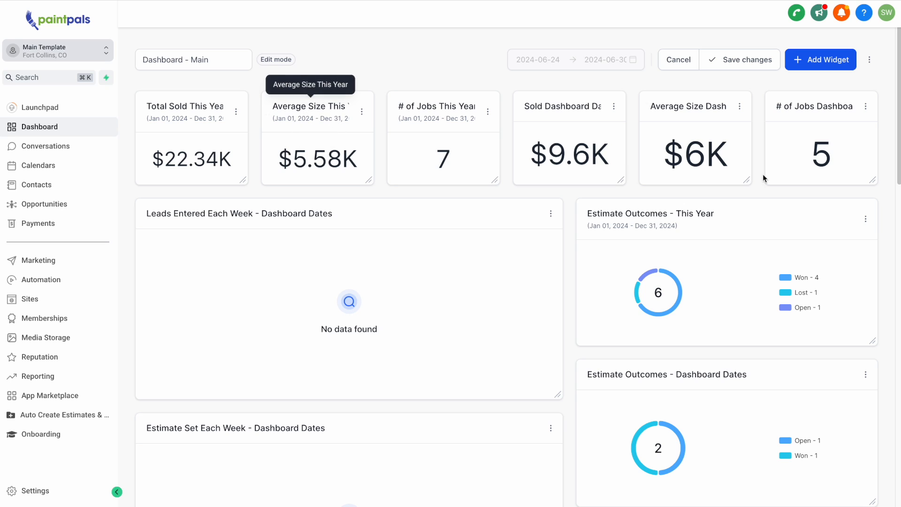
Change the Won Opportunities metric to Avg of Revenue, save it, and compare it with the dashboard-dates Average Size widget.
scroll(852, 267, "down", 15)
left_click(865, 137)
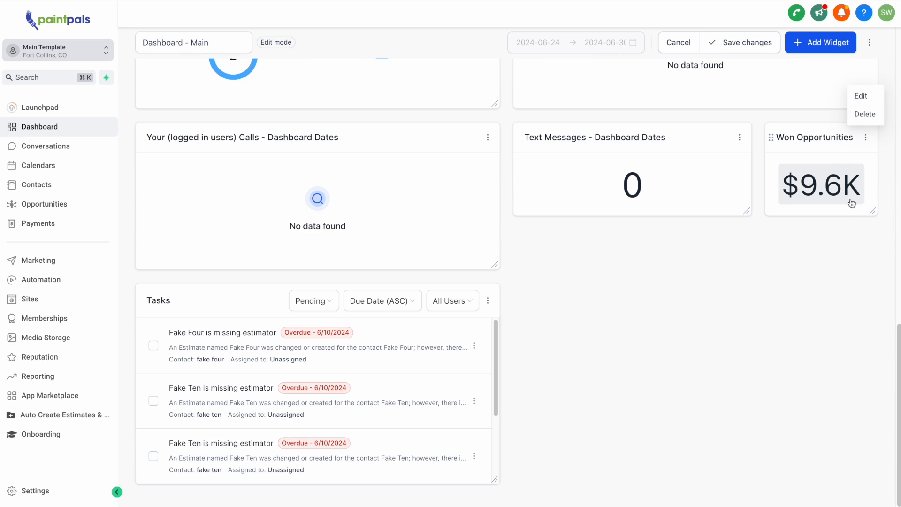
left_click(873, 96)
left_click(705, 206)
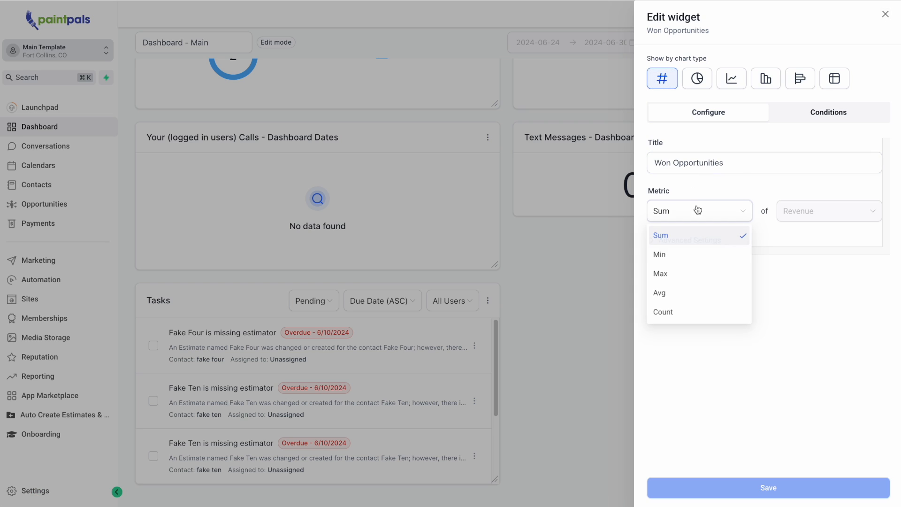
left_click(671, 291)
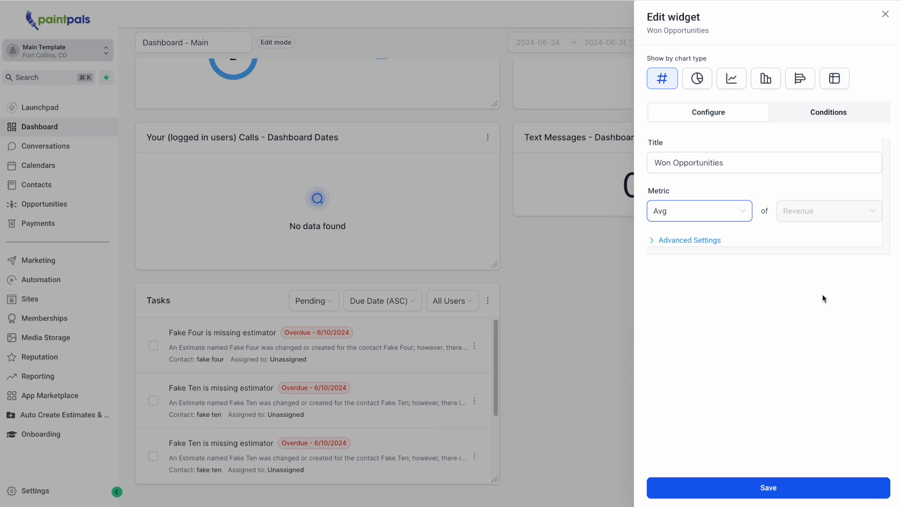
left_click(840, 488)
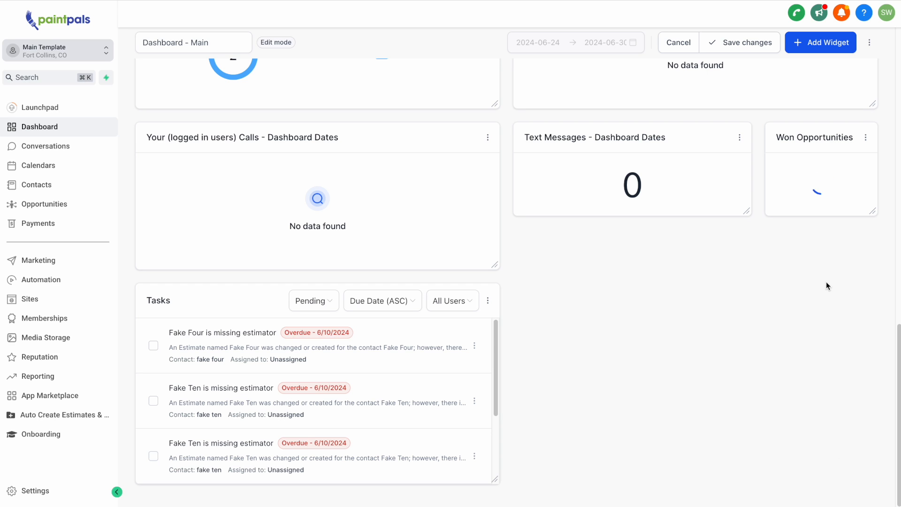
mouse_move(822, 200)
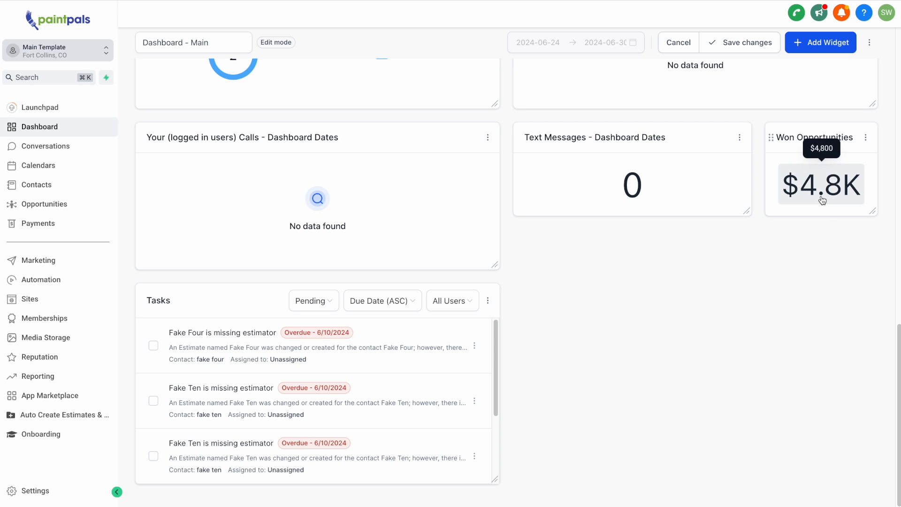
scroll(839, 221, "up", 15)
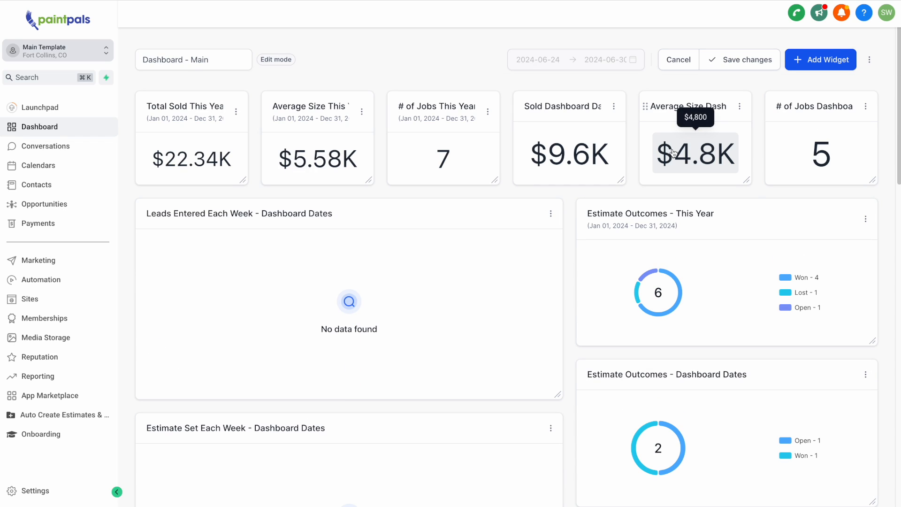
Set the Won Opportunities widget's Date Range Override to This year, save it, and compare it with the Average Size This Year widget.
scroll(796, 294, "down", 9)
scroll(797, 294, "down", 8)
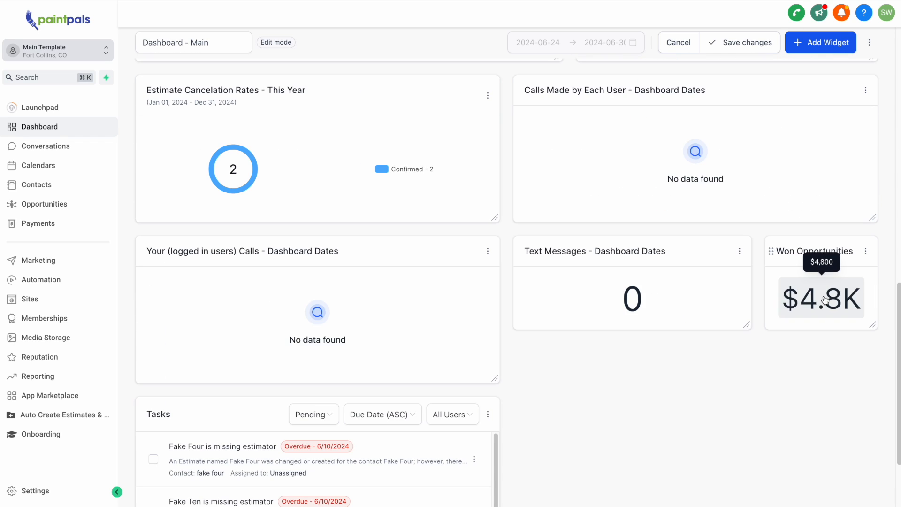
left_click(865, 250)
left_click(860, 210)
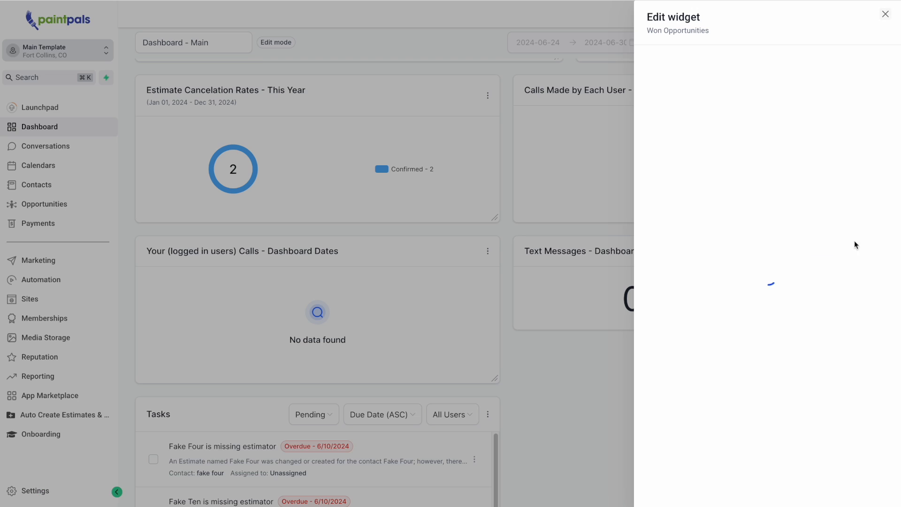
left_click(703, 240)
left_click(741, 328)
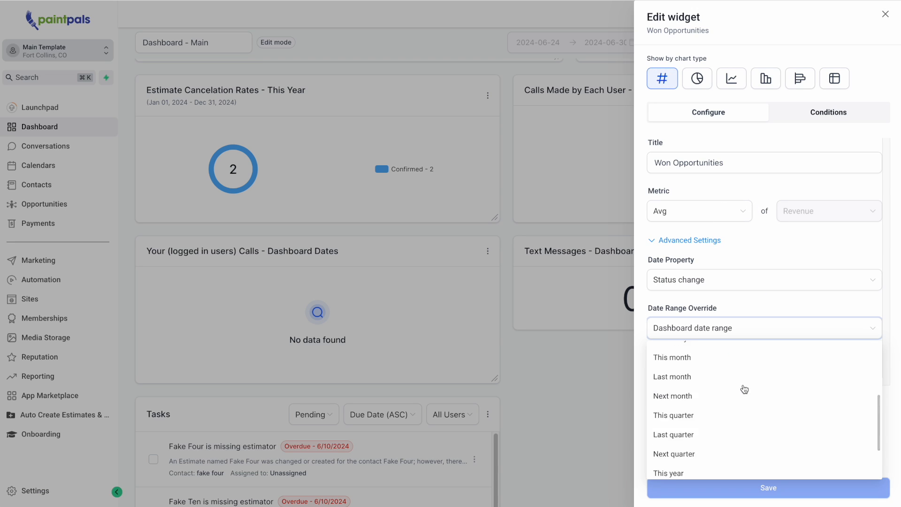
scroll(742, 388, "down", 2)
left_click(686, 393)
left_click(788, 488)
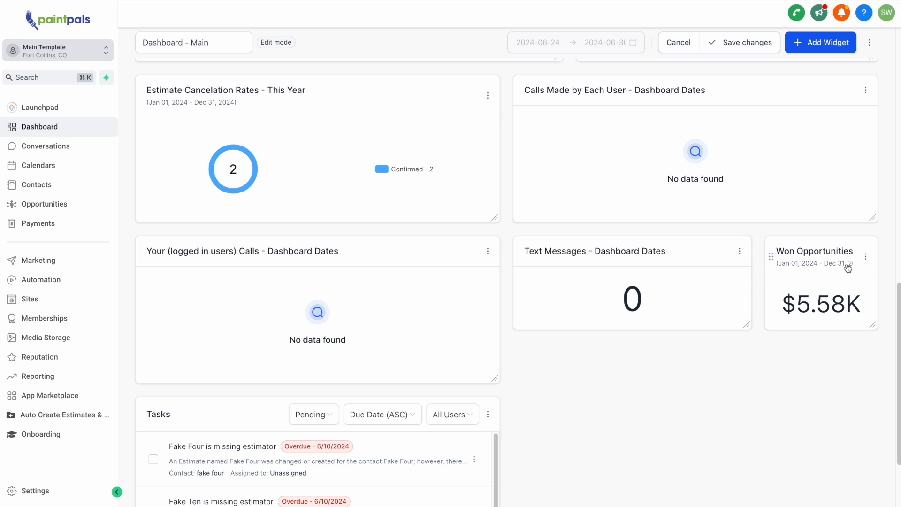
scroll(835, 324, "up", 14)
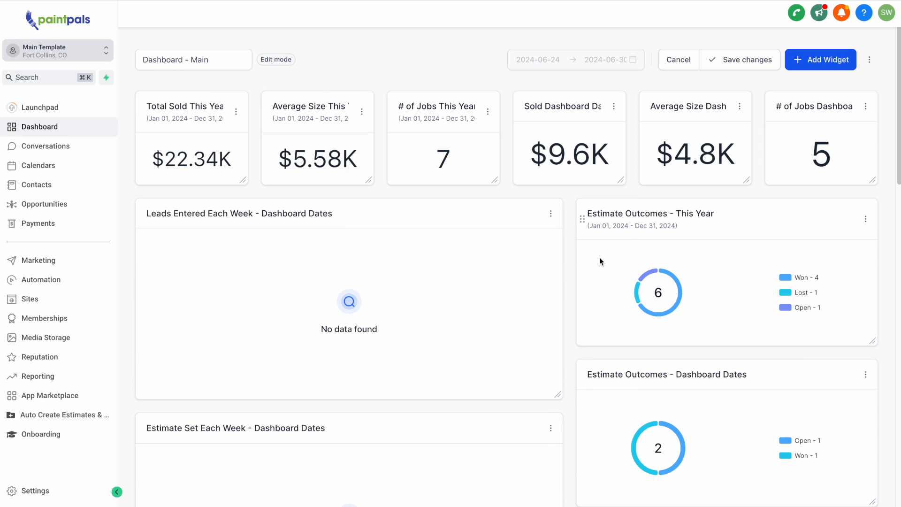
mouse_move(320, 154)
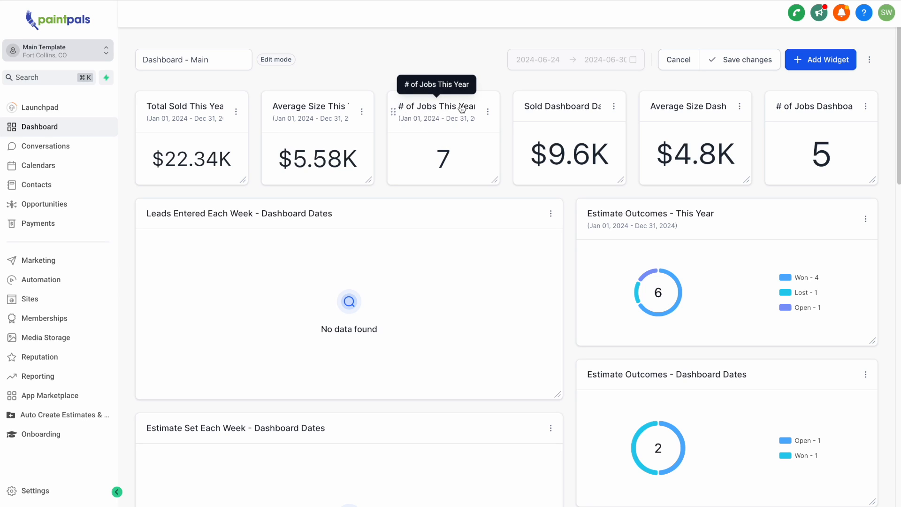
Change the Won Opportunities metric to Count of Opportunity, check its conditions, and save the widget.
scroll(832, 357, "down", 15)
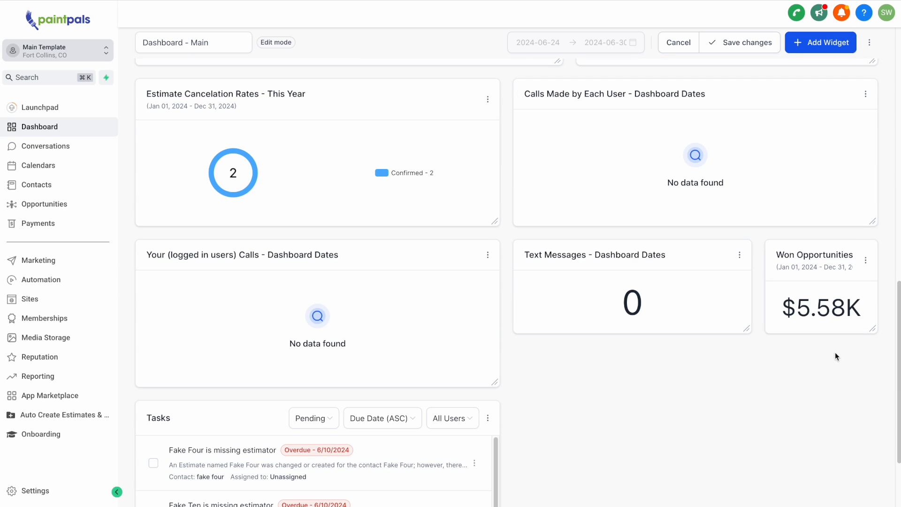
left_click(865, 261)
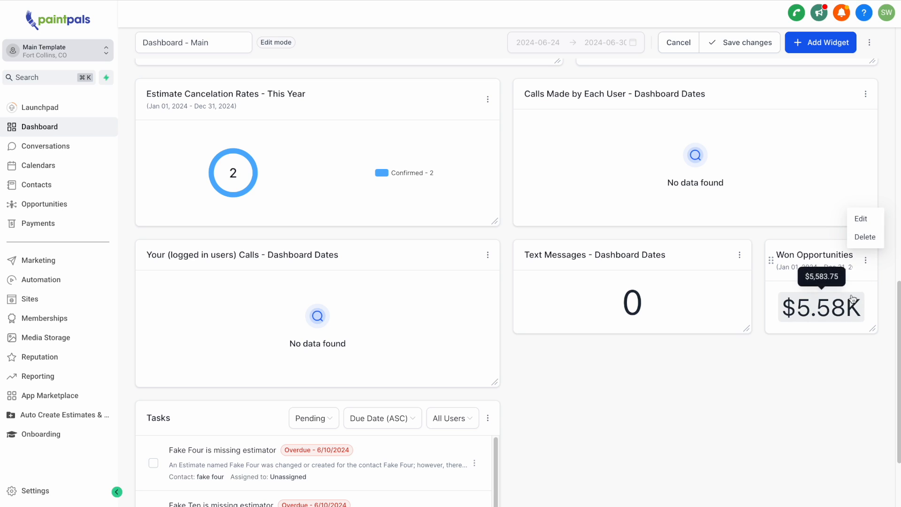
left_click(860, 217)
left_click(694, 208)
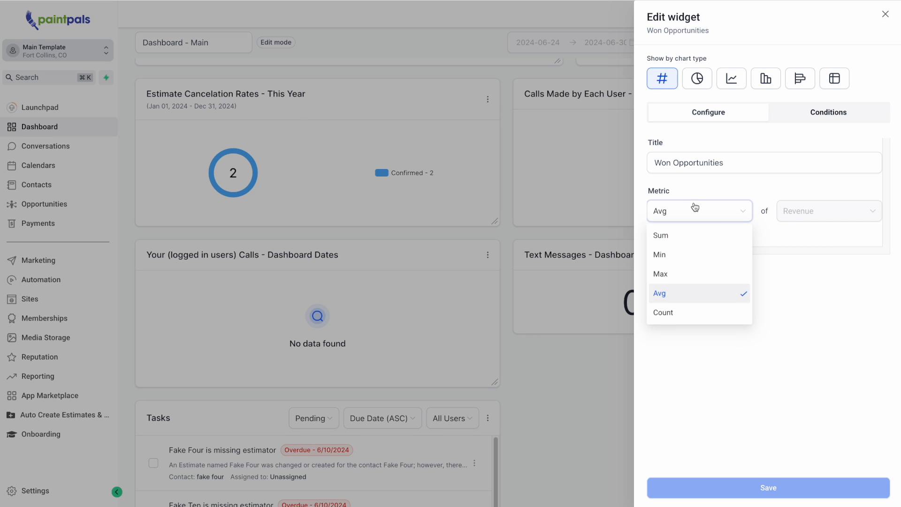
left_click(672, 306)
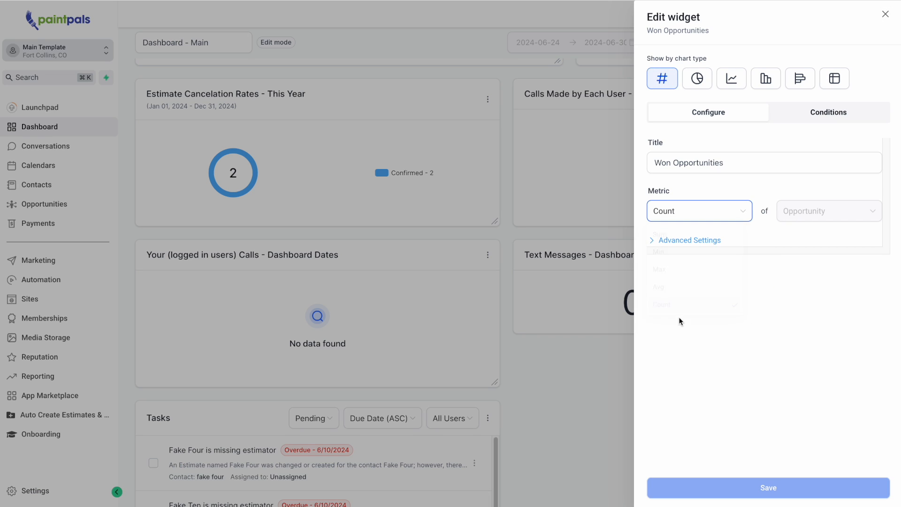
left_click(839, 116)
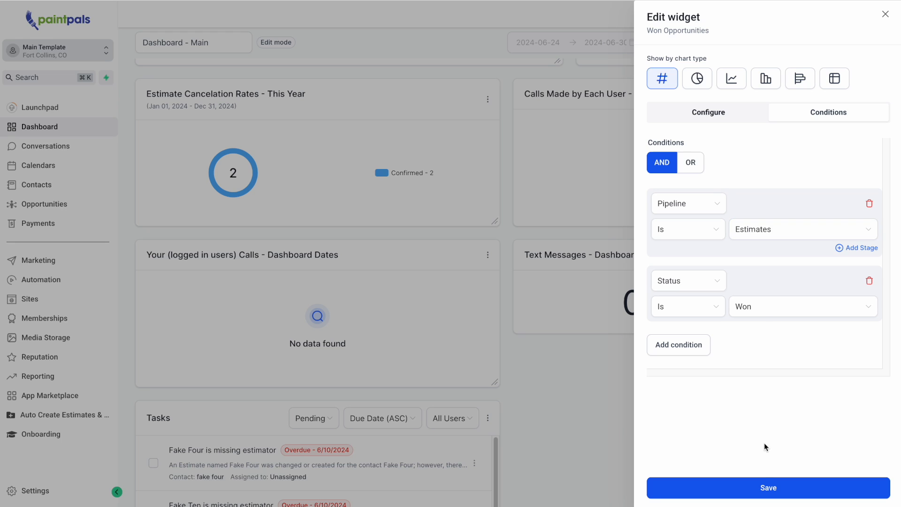
left_click(765, 488)
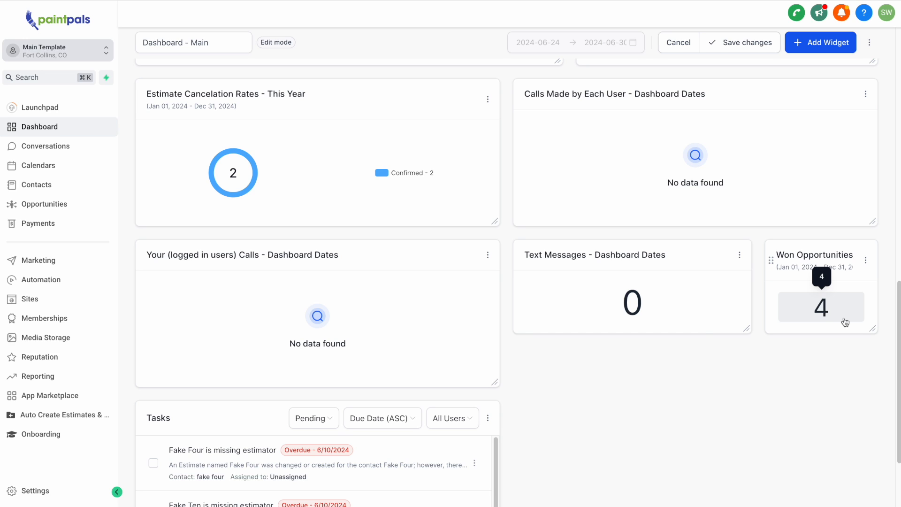
Set the Won Opportunities widget's Pipeline condition to Jobs and delete its Status condition.
left_click(866, 260)
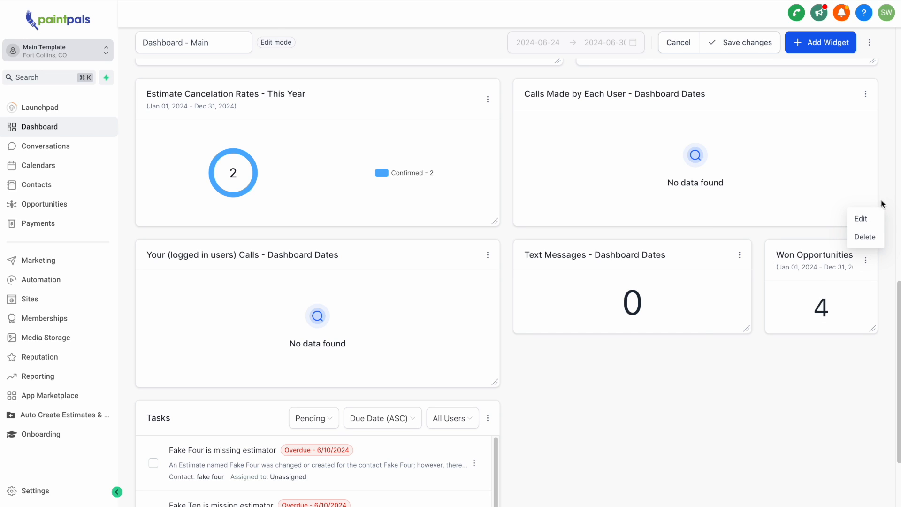
left_click(860, 218)
left_click(824, 115)
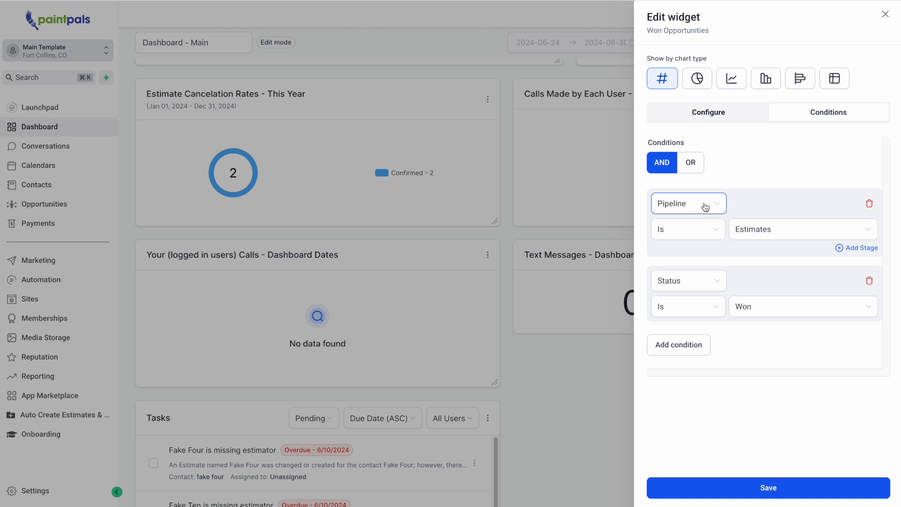
left_click(755, 233)
left_click(756, 272)
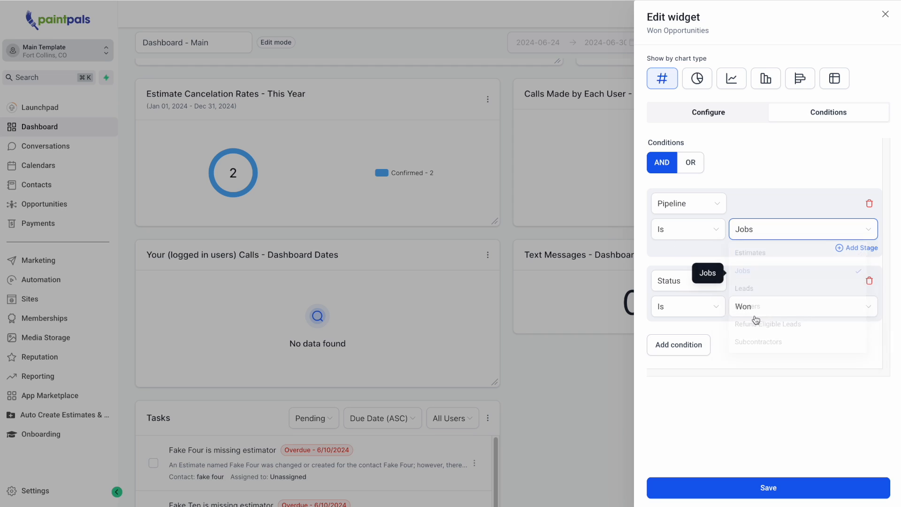
left_click(870, 282)
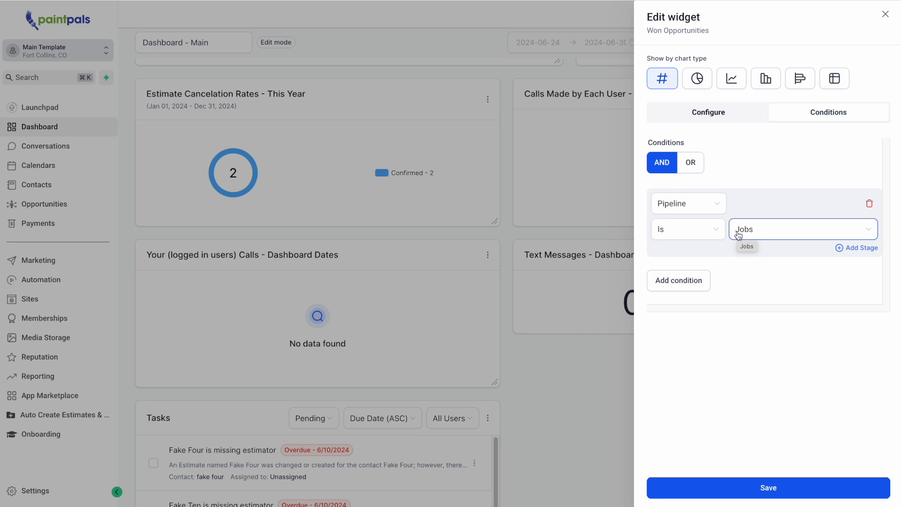
Review the Won Opportunities widget's advanced settings, including the choices for Date Property.
left_click(738, 118)
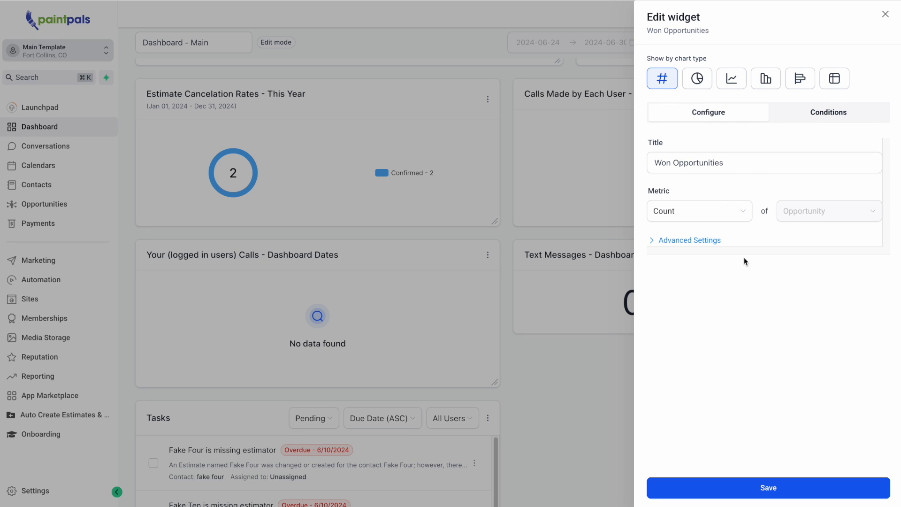
left_click(703, 240)
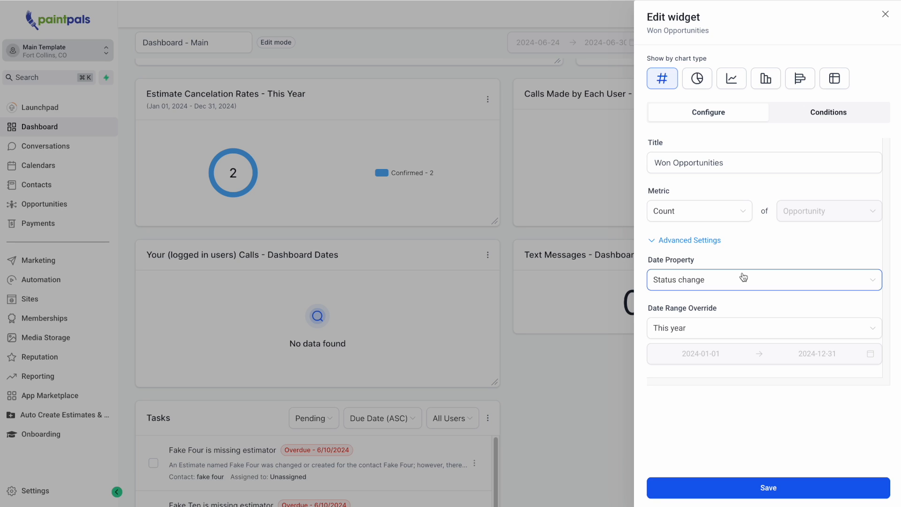
left_click(753, 285)
left_click(686, 263)
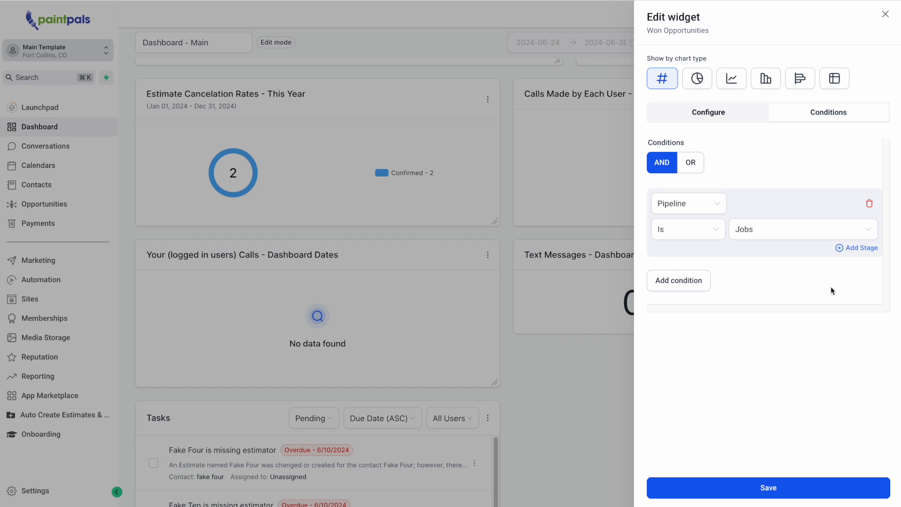
Add a Stage filter to the Jobs pipeline condition, choosing Done & paid first and then switching to Done not paid.
left_click(866, 249)
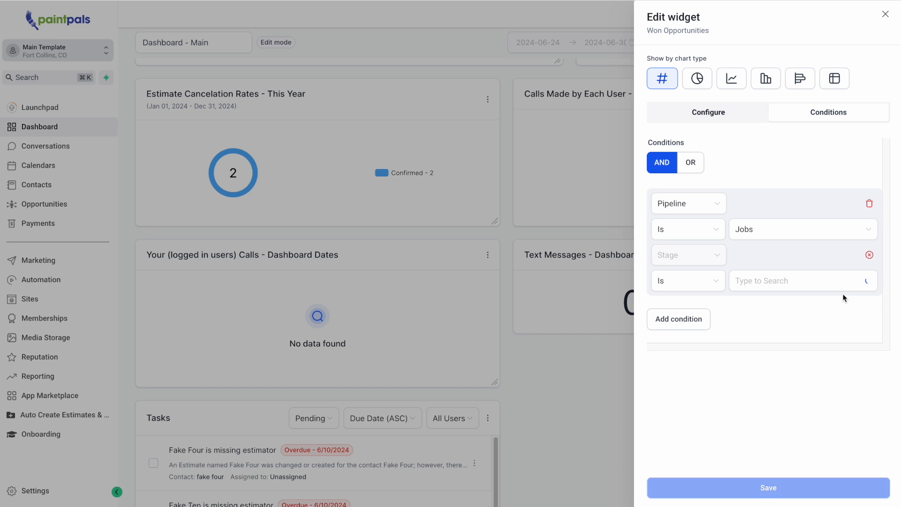
left_click(778, 284)
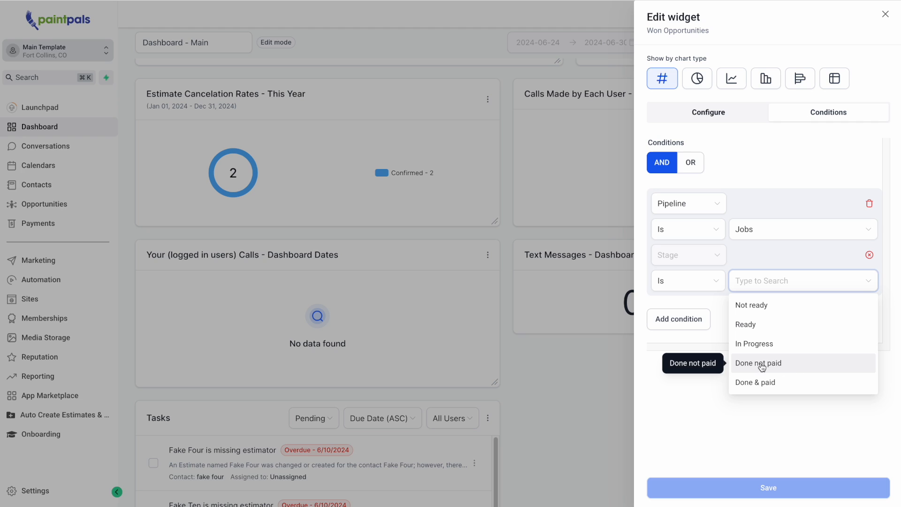
left_click(775, 382)
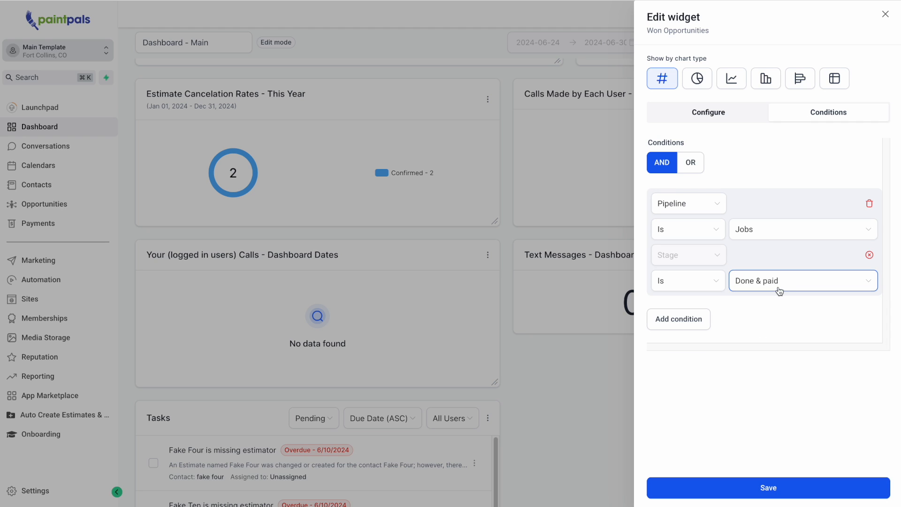
left_click(796, 287)
left_click(778, 360)
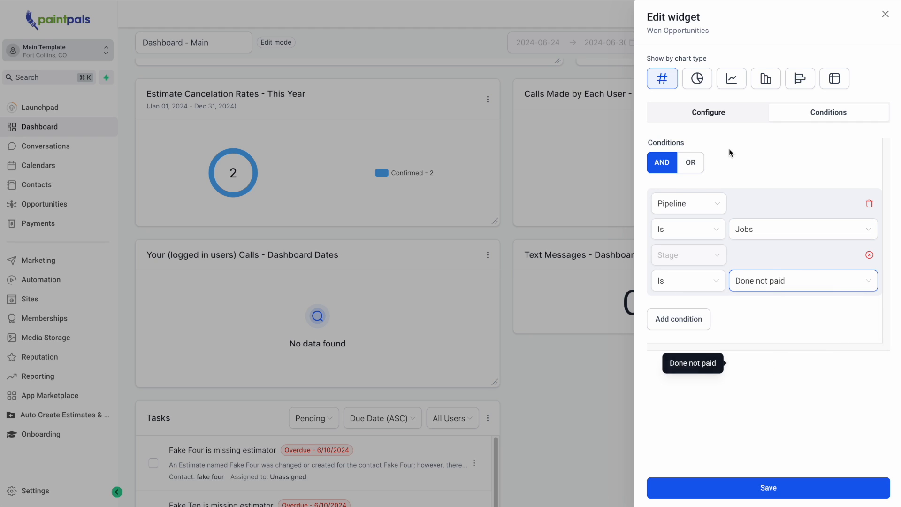
Open the Won Opportunities widget's title for editing.
left_click(706, 112)
triple_click(698, 162)
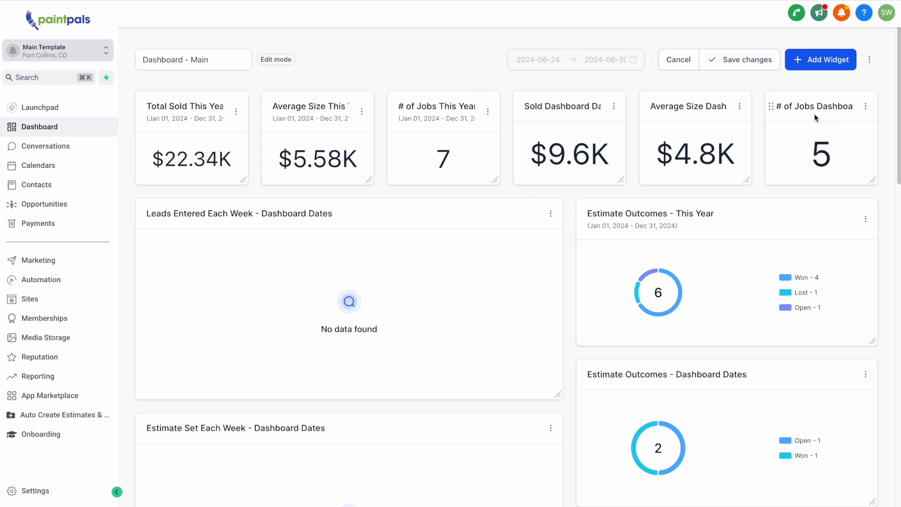
Open the Won Opportunities widget for editing.
scroll(462, 175, "down", 1)
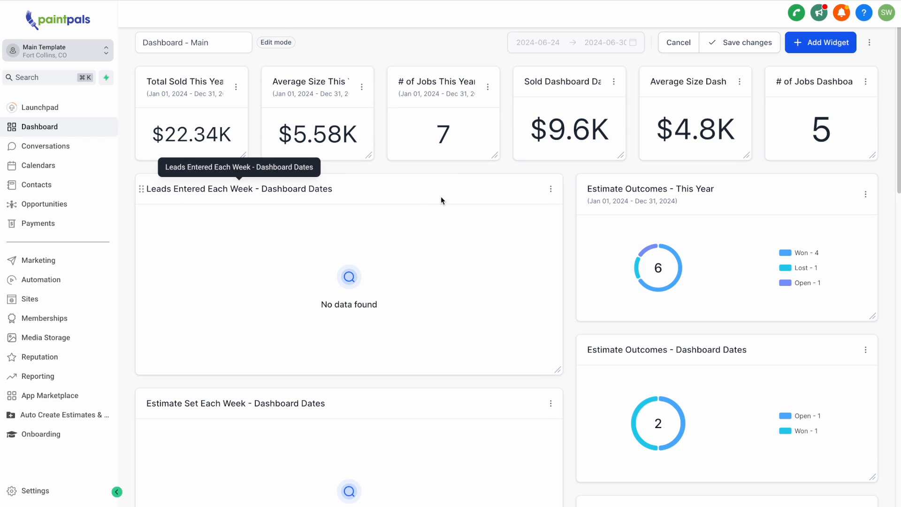
scroll(746, 314, "down", 15)
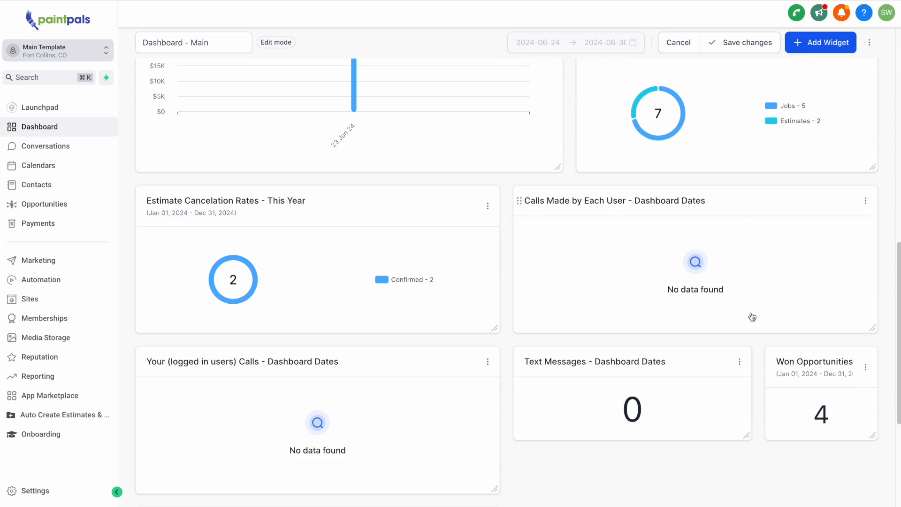
scroll(798, 319, "up", 5)
left_click(865, 372)
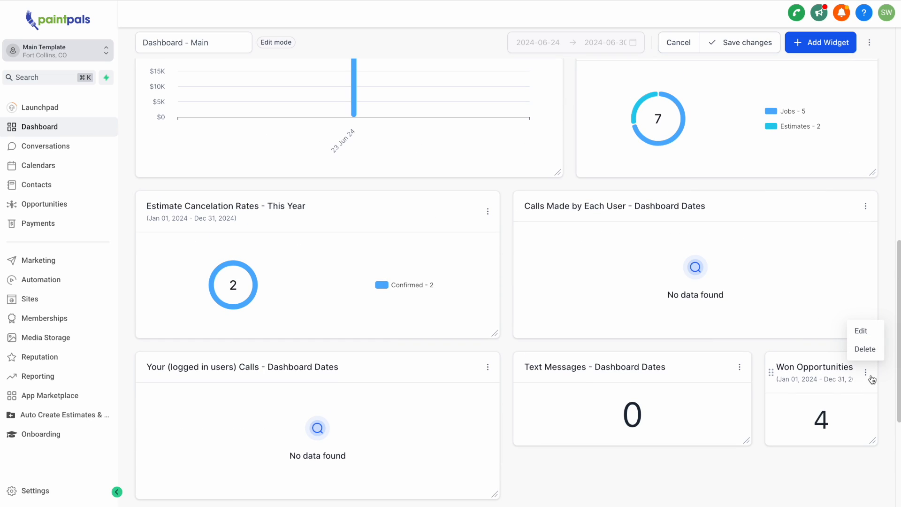
left_click(861, 330)
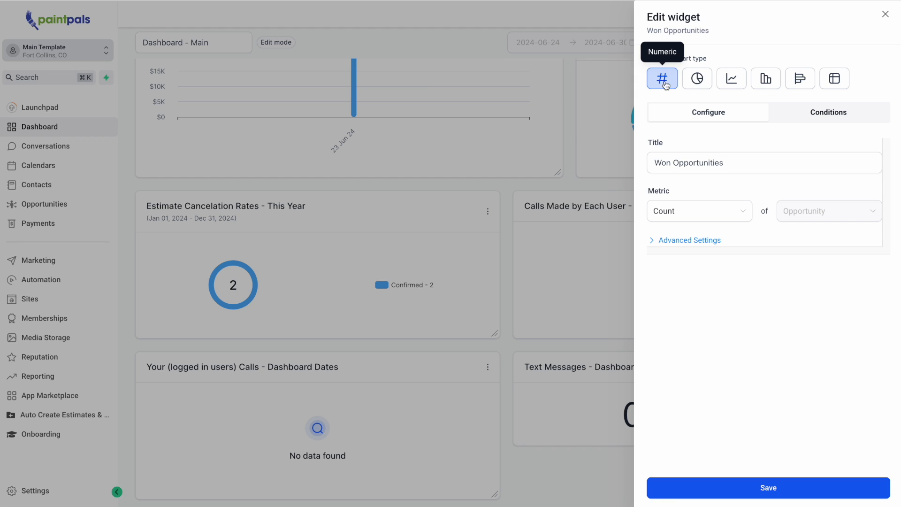
Try the bar and numeric chart types on the Won Opportunities widget, settling on Line.
left_click(763, 81)
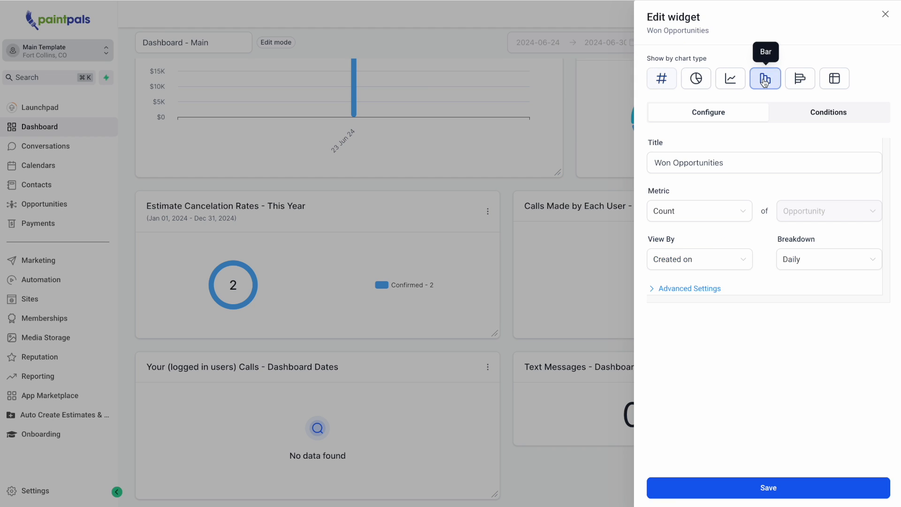
left_click(798, 81)
left_click(764, 81)
left_click(729, 81)
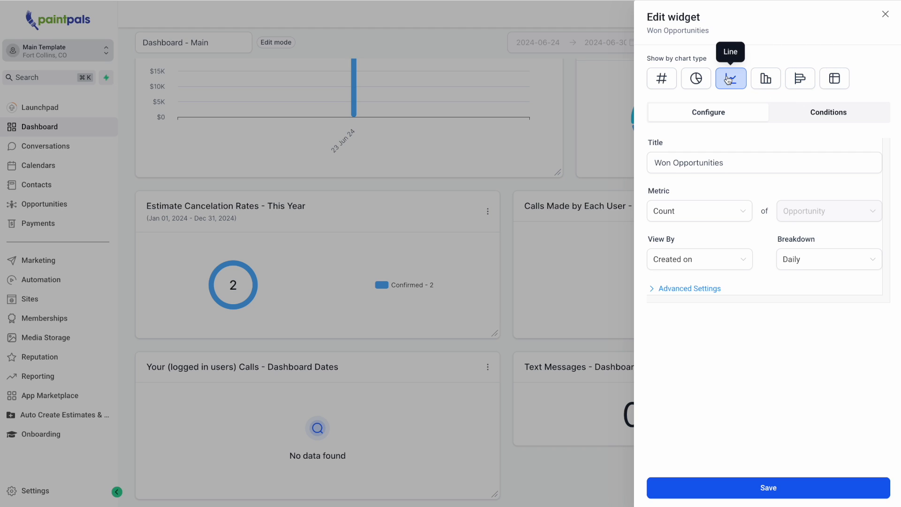
left_click(662, 81)
left_click(730, 81)
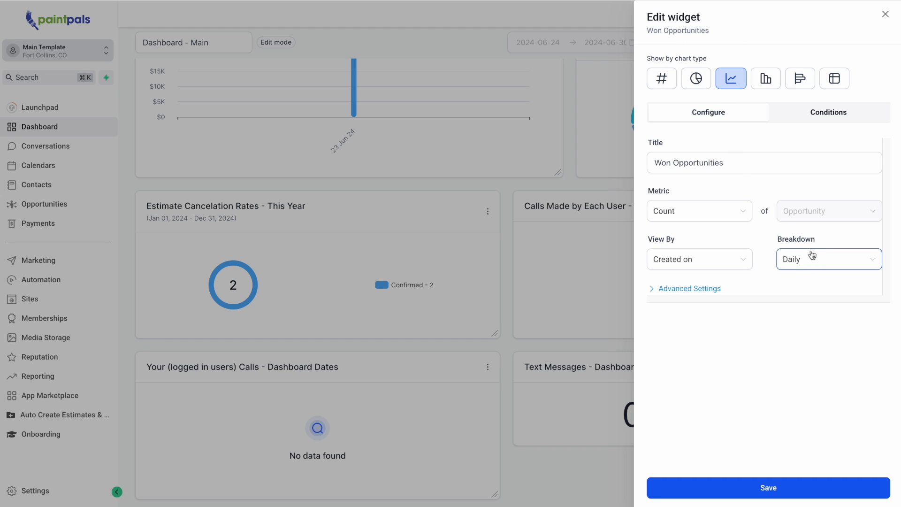
Choose Count as the widget's metric, view it by Created on, and set the Breakdown to Weekly.
left_click(680, 211)
left_click(674, 312)
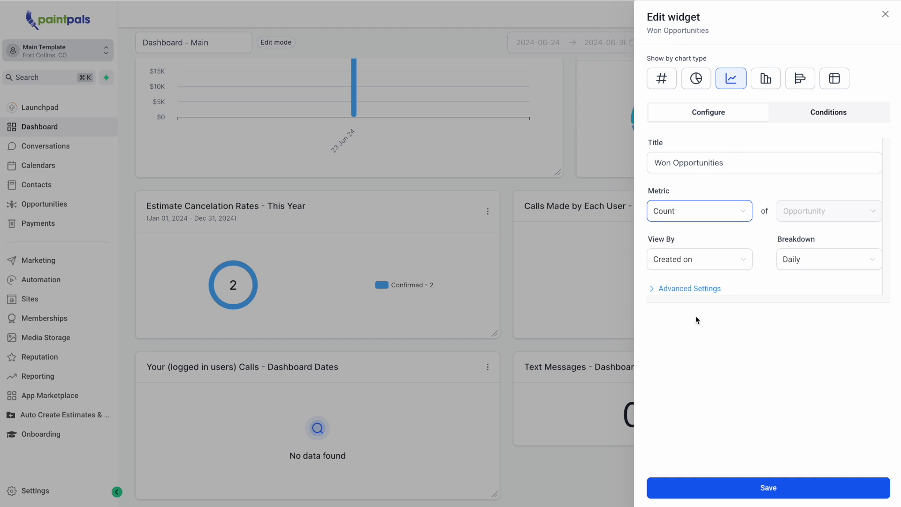
left_click(717, 260)
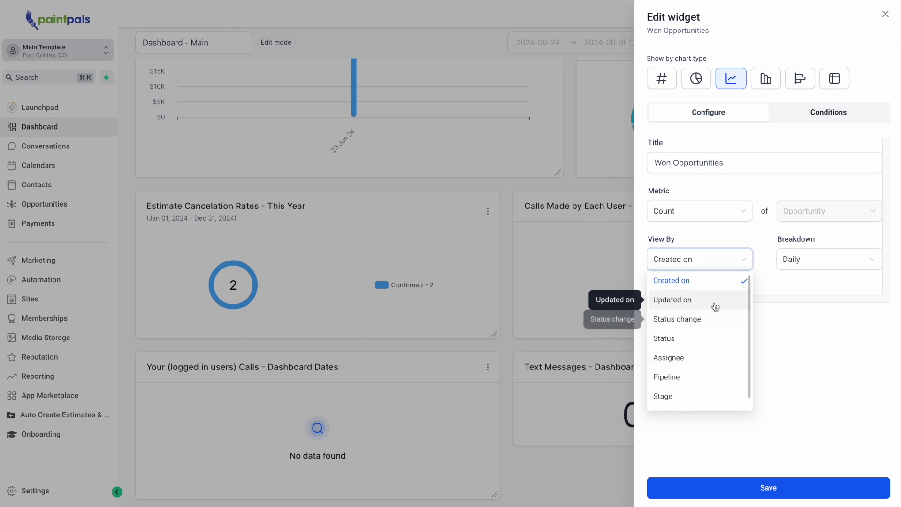
scroll(727, 319, "down", 1)
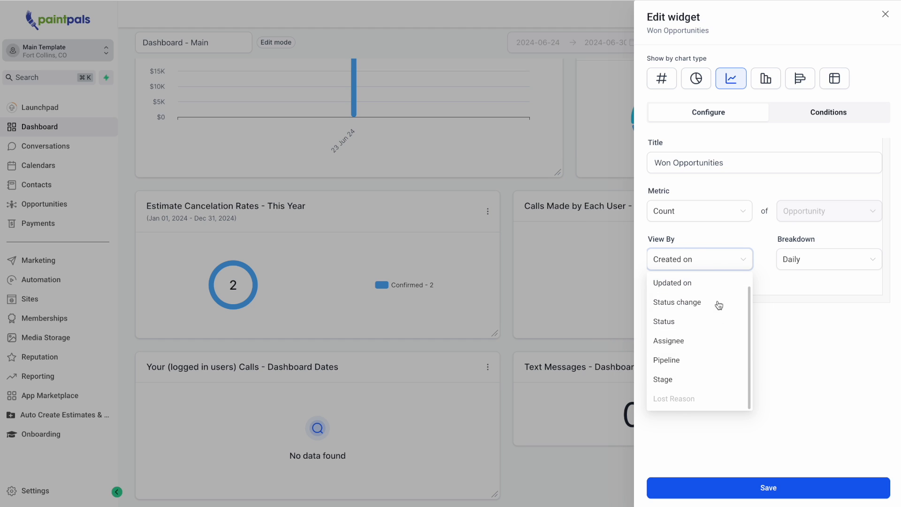
scroll(714, 349, "up", 1)
left_click(714, 378)
left_click(706, 284)
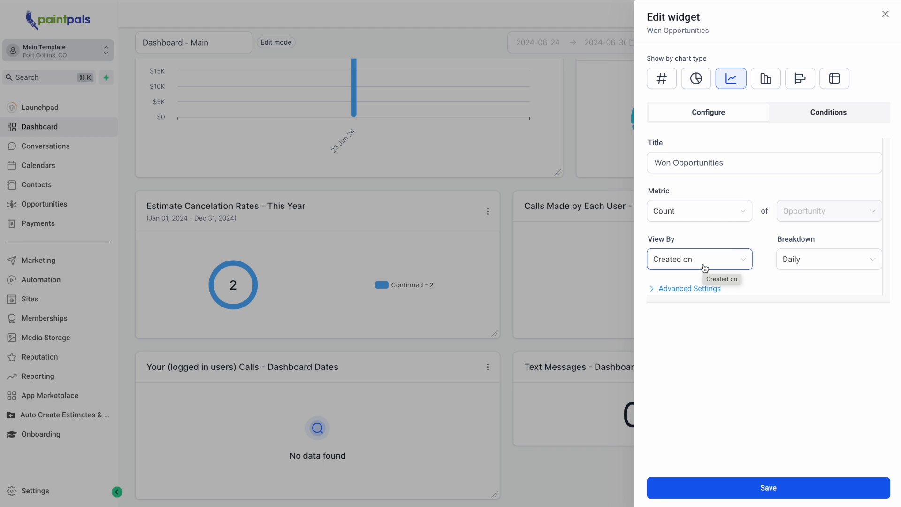
left_click(814, 258)
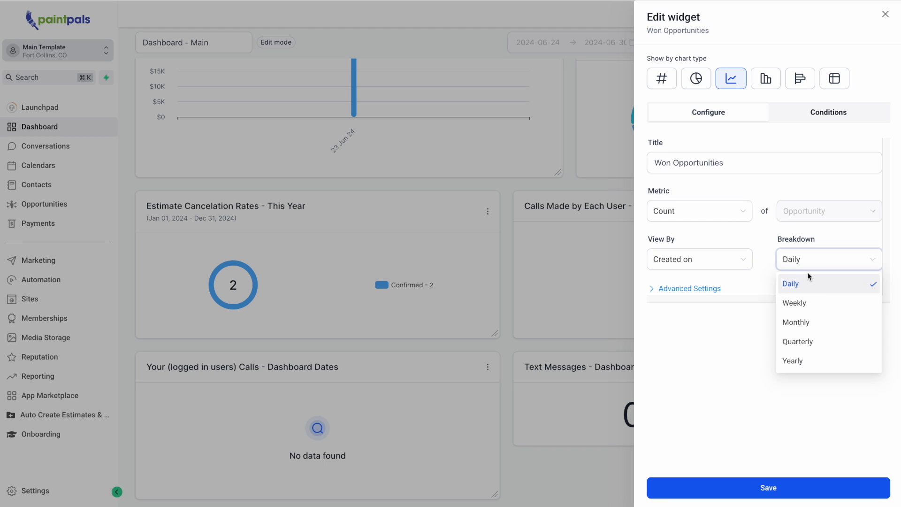
left_click(823, 306)
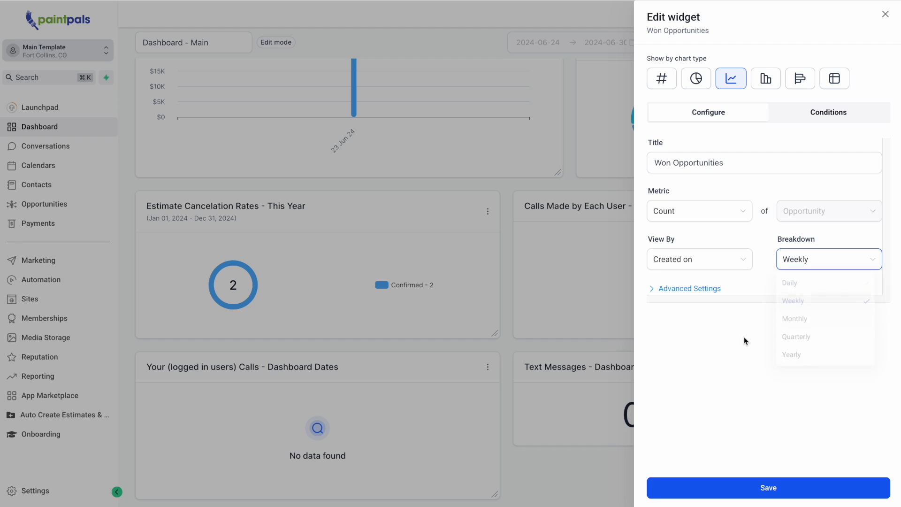
In the advanced settings, set Date Property to Created on and Date Range Override to Dashboard date range.
left_click(710, 289)
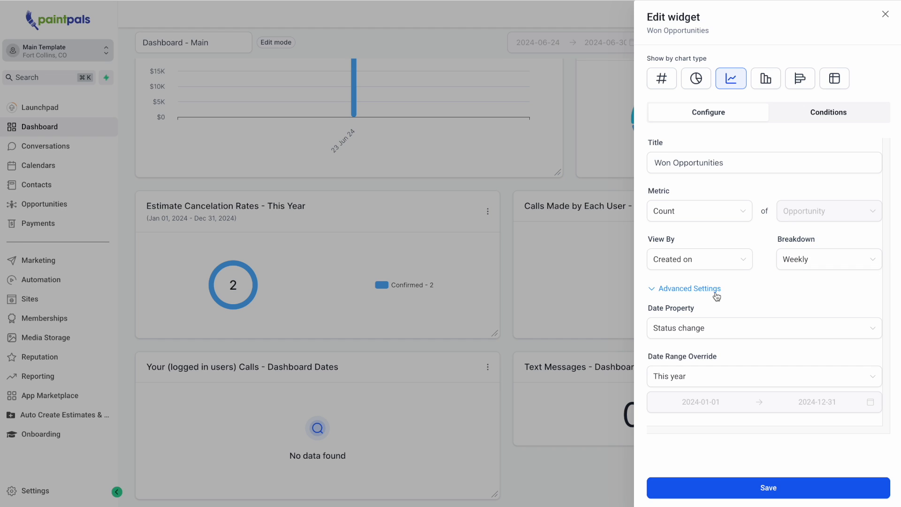
left_click(678, 329)
left_click(689, 351)
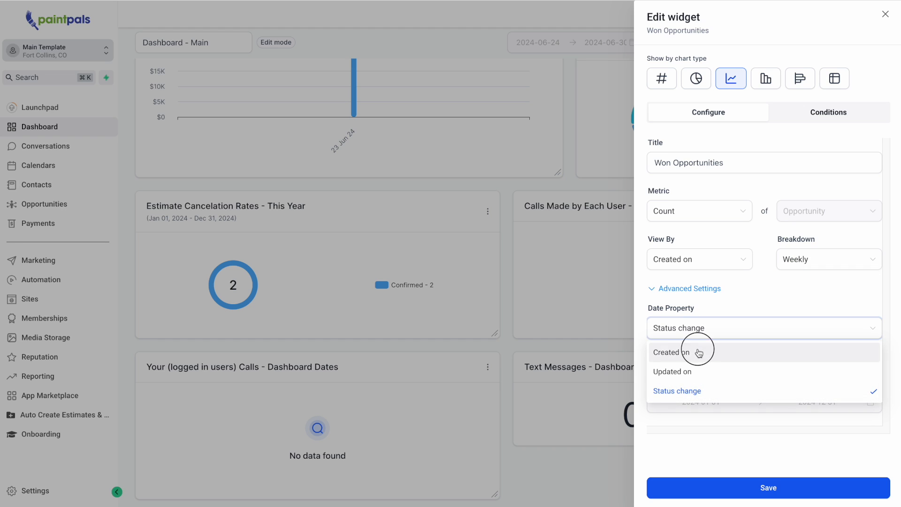
left_click(678, 381)
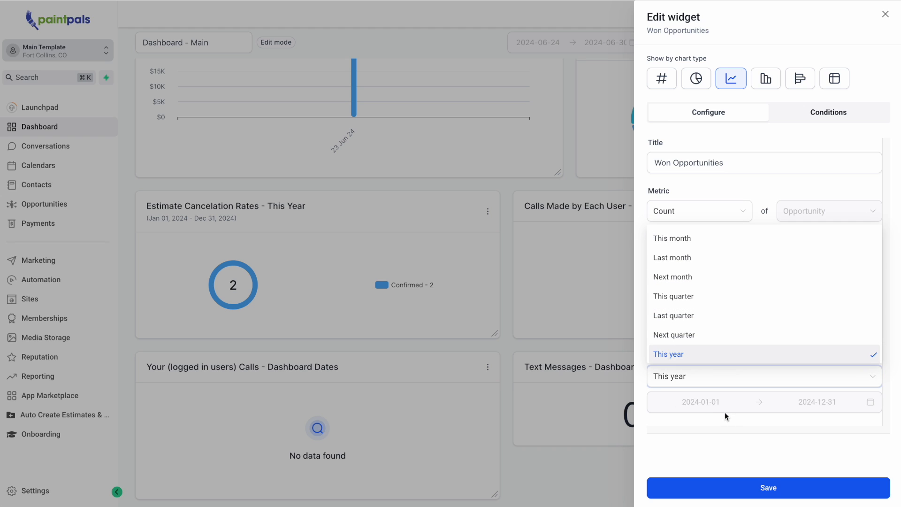
scroll(703, 308, "up", 5)
left_click(703, 236)
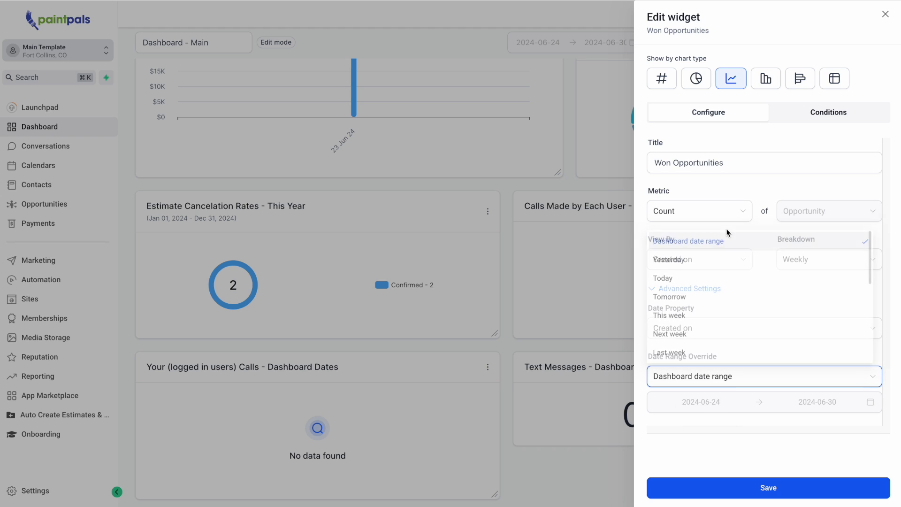
Delete the widget's Status condition, set its Pipeline condition to Leads, and save the widget.
left_click(840, 115)
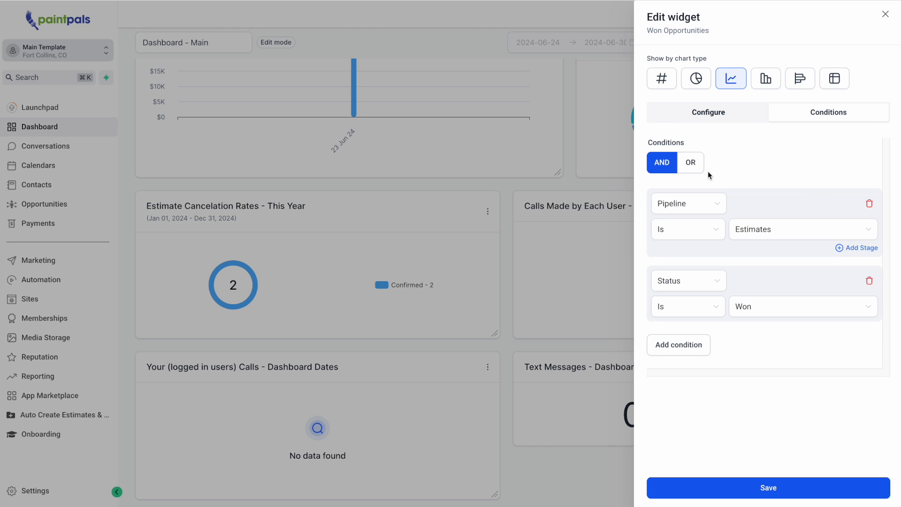
left_click(866, 283)
left_click(777, 234)
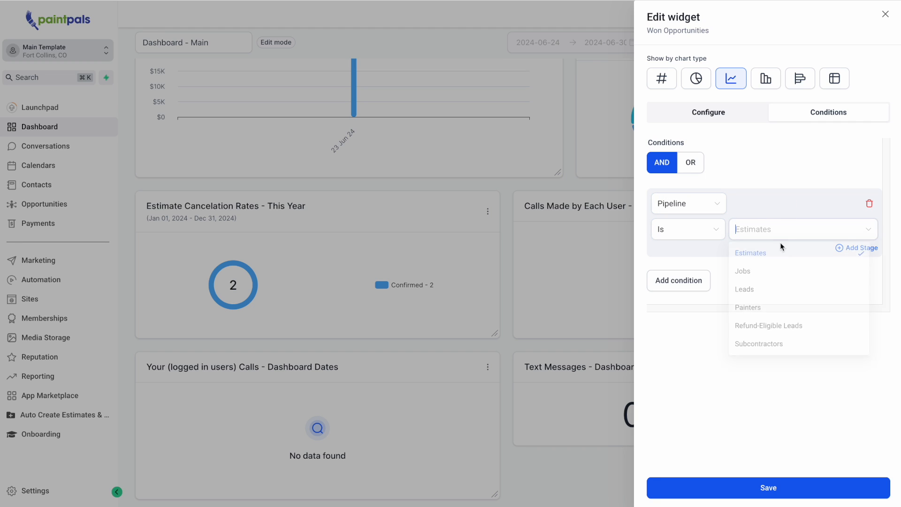
left_click(782, 289)
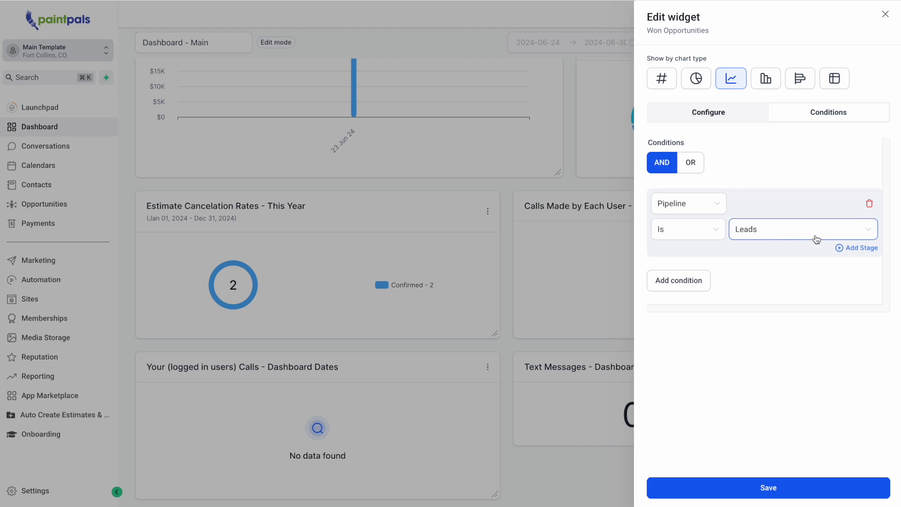
left_click(705, 115)
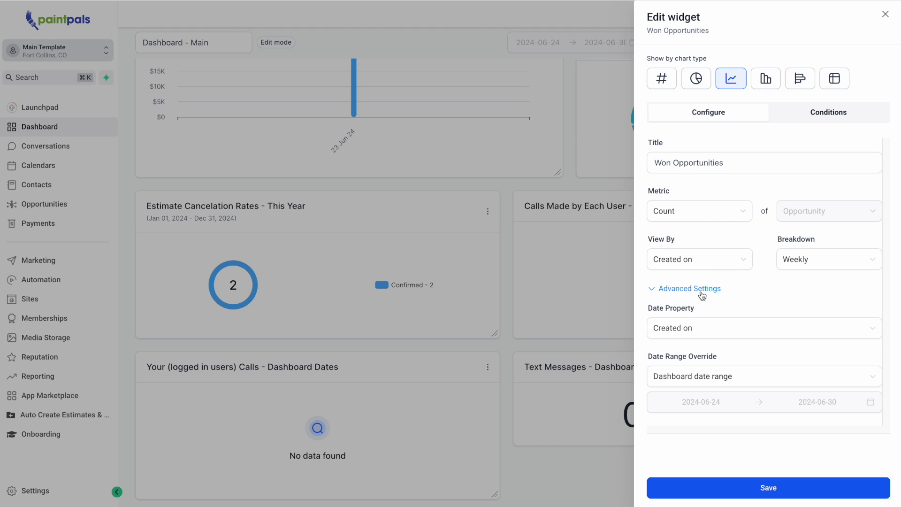
left_click(657, 210)
left_click(798, 492)
Move the Won Opportunities widget beneath the Text Messages widget and save the dashboard changes.
scroll(719, 353, "down", 5)
left_click_drag(798, 137, 687, 244)
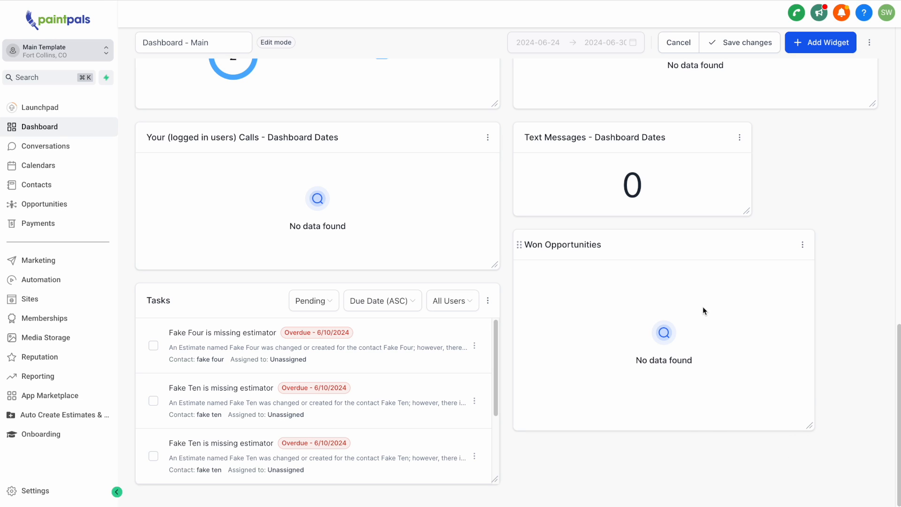
left_click(756, 42)
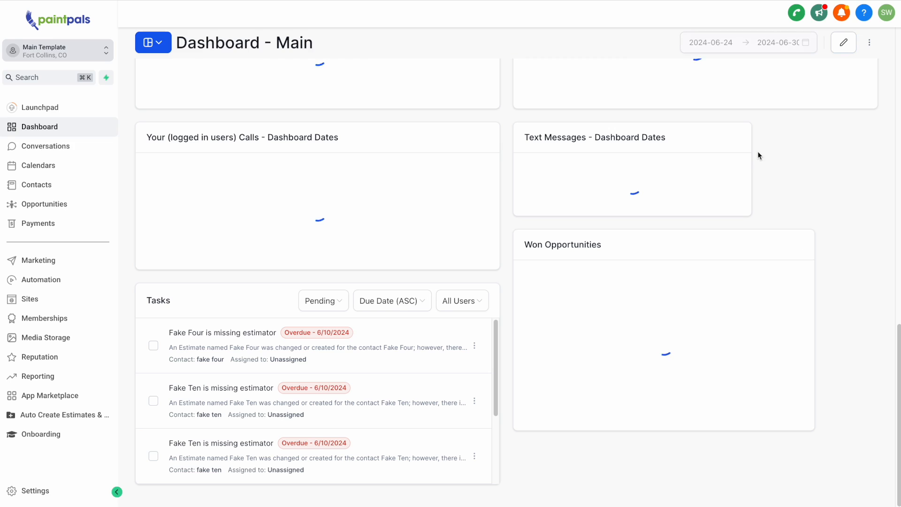
Set the dashboard's start date to 2024-01-01 and inspect the weekly points on the Won Opportunities chart.
left_click(750, 211)
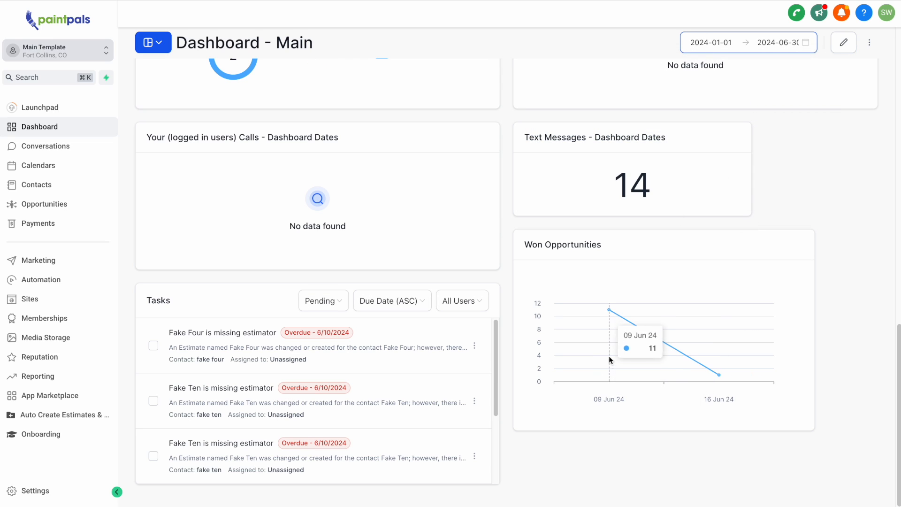
mouse_move(730, 380)
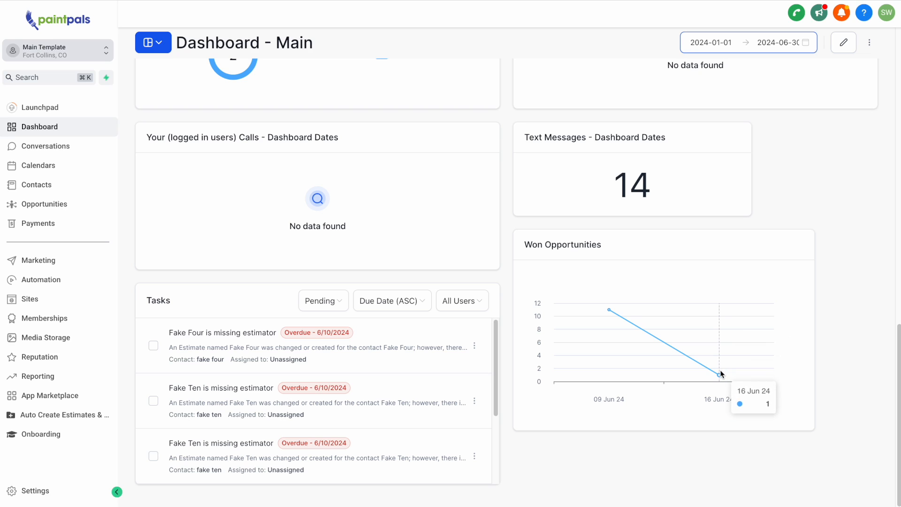
Add a new contact of type Lead with the first name "example" and save it.
left_click(31, 188)
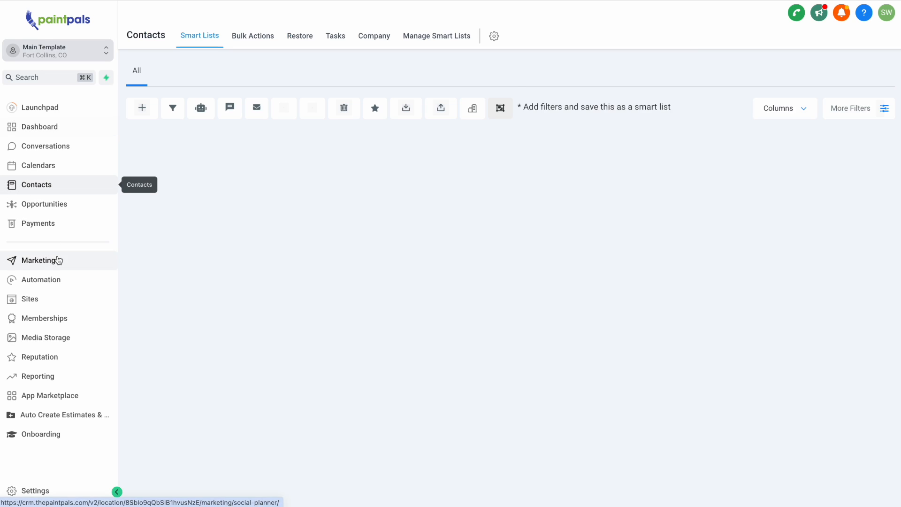
left_click(141, 108)
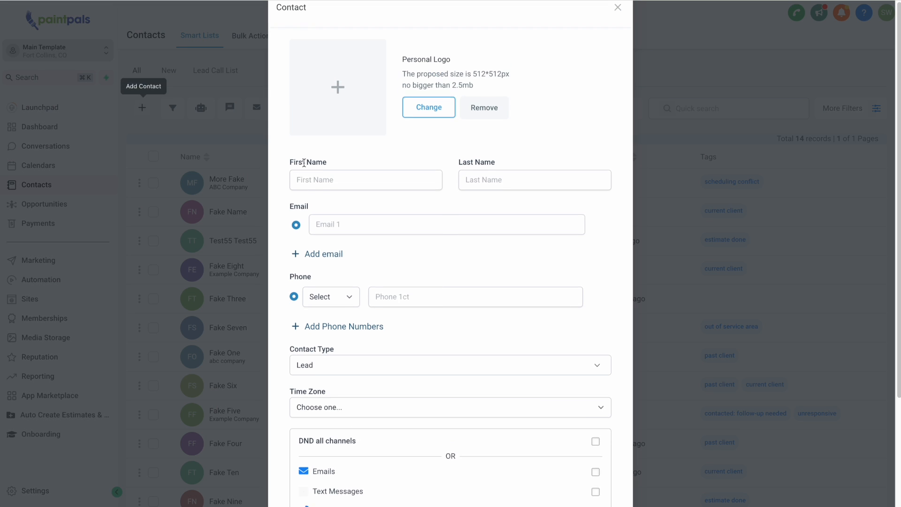
left_click(355, 208)
type("example")
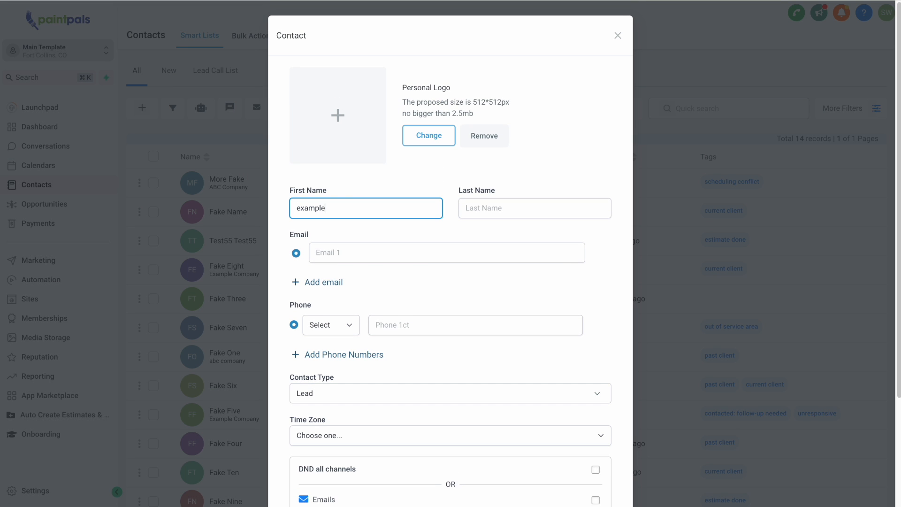
scroll(479, 323, "down", 2)
left_click(592, 469)
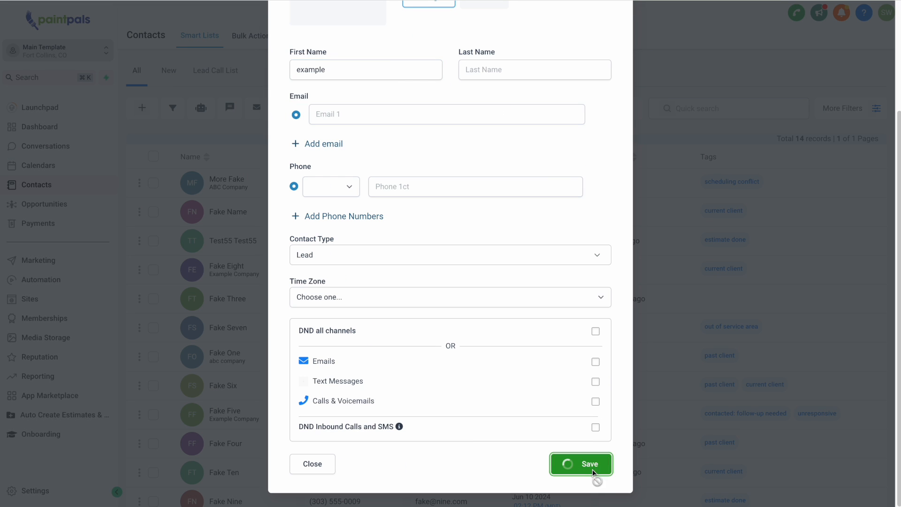
Return to the Main dashboard and check the weekly points on the Won Opportunities line chart.
left_click(39, 126)
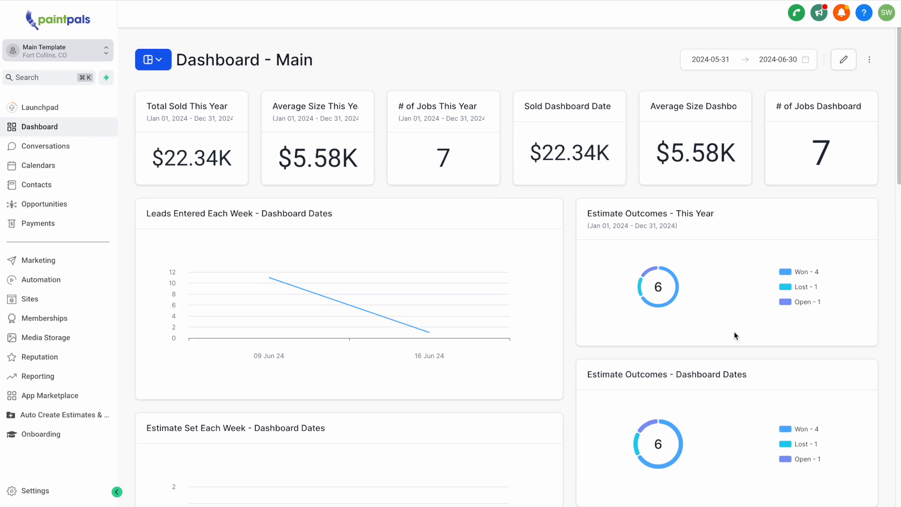
scroll(733, 331, "down", 10)
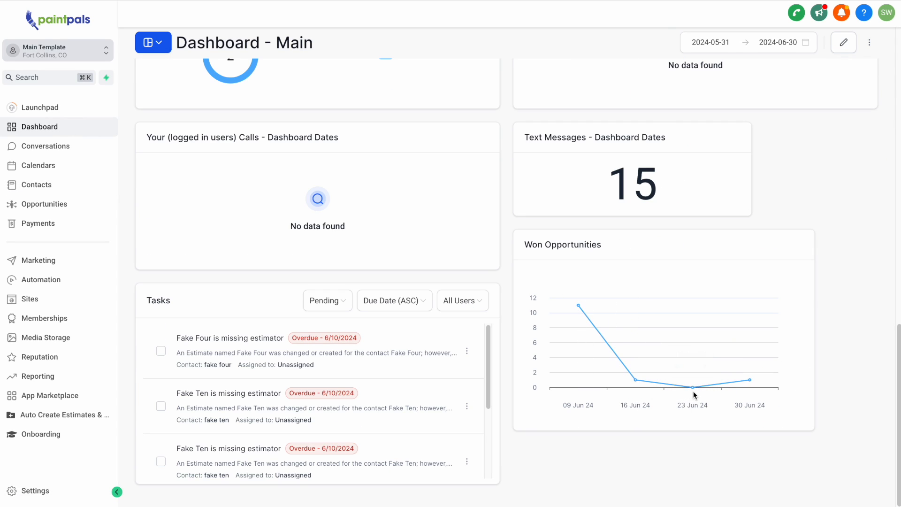
mouse_move(693, 389)
Add another contact of type Lead with the first name "example 2" and save it.
left_click(40, 184)
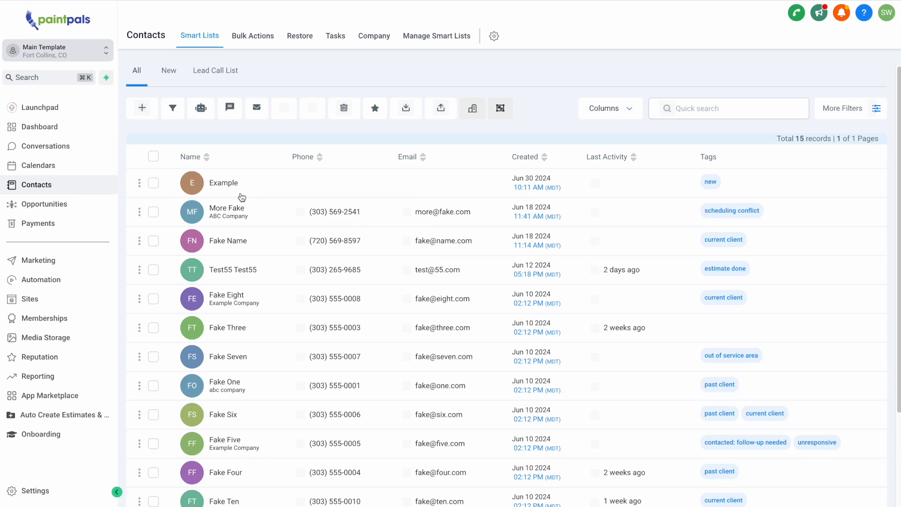
left_click(140, 108)
left_click(369, 206)
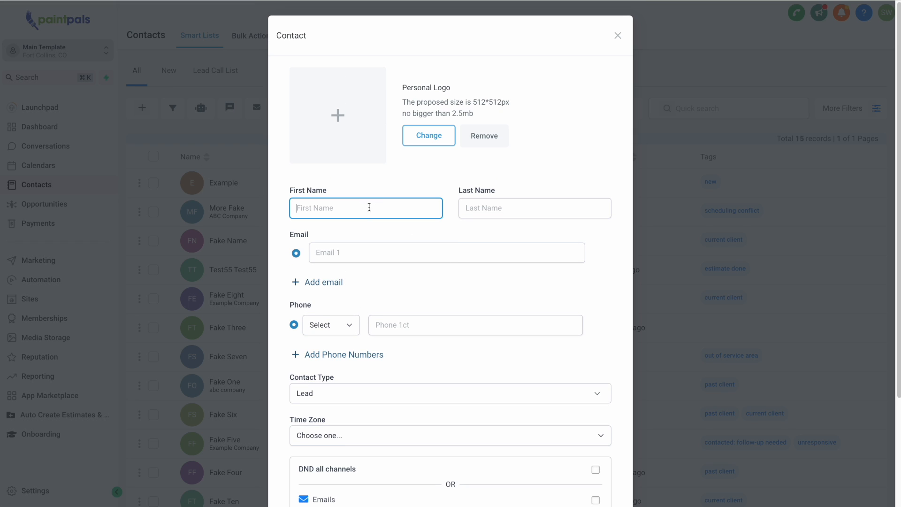
type("example 2")
scroll(573, 463, "down", 3)
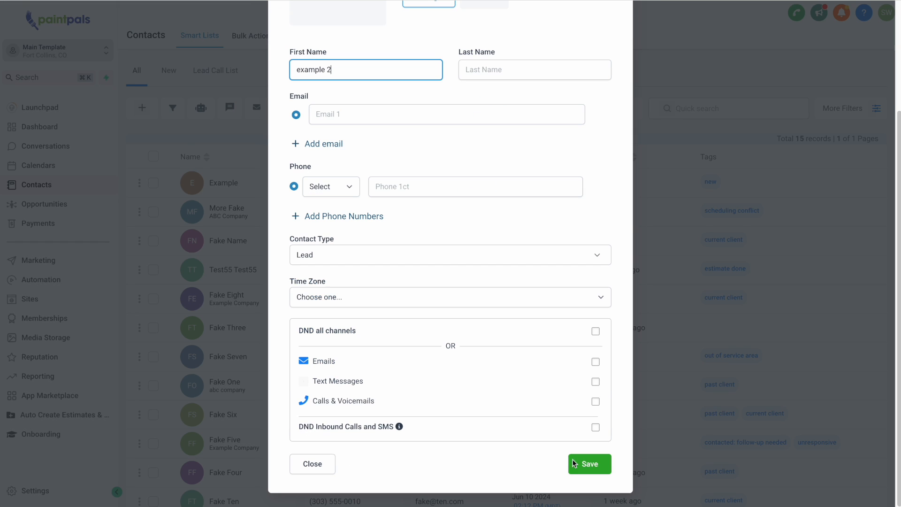
left_click(581, 465)
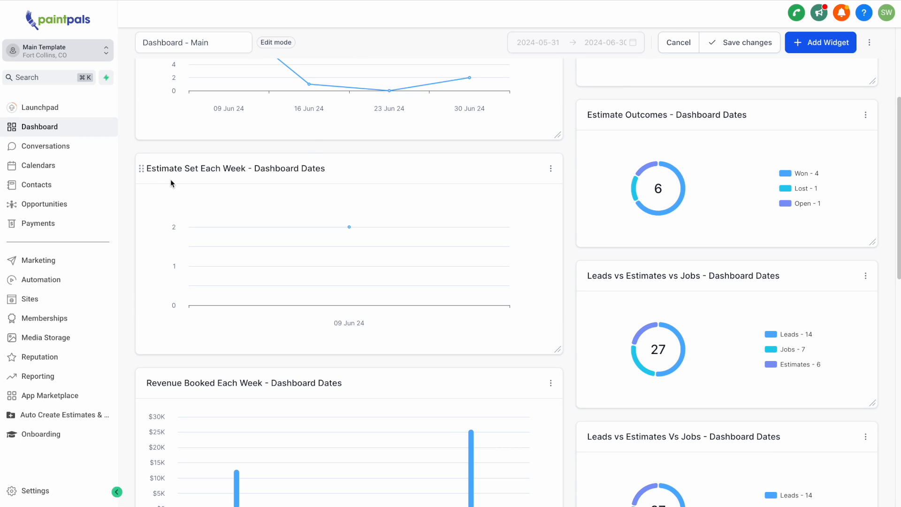
Start a new Appointment Count widget from the Appointments widgets and set its chart type to line.
scroll(555, 227, "down", 1)
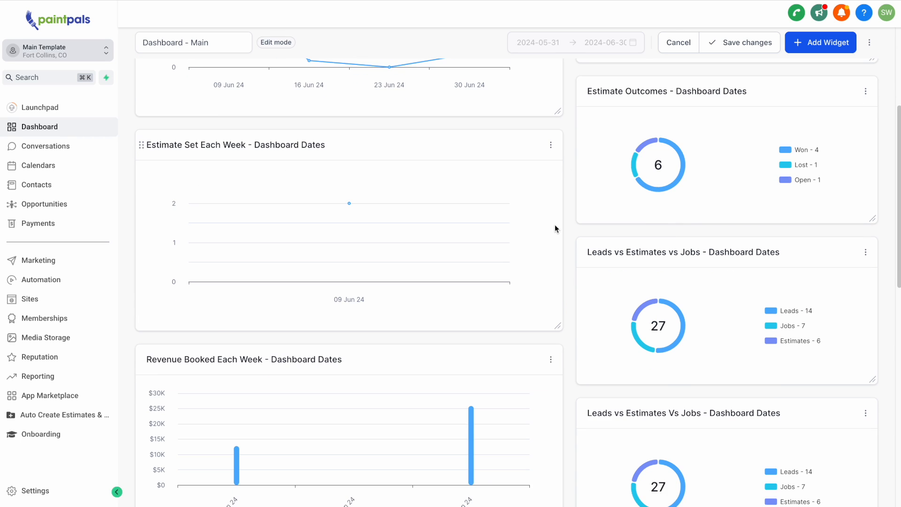
left_click(828, 43)
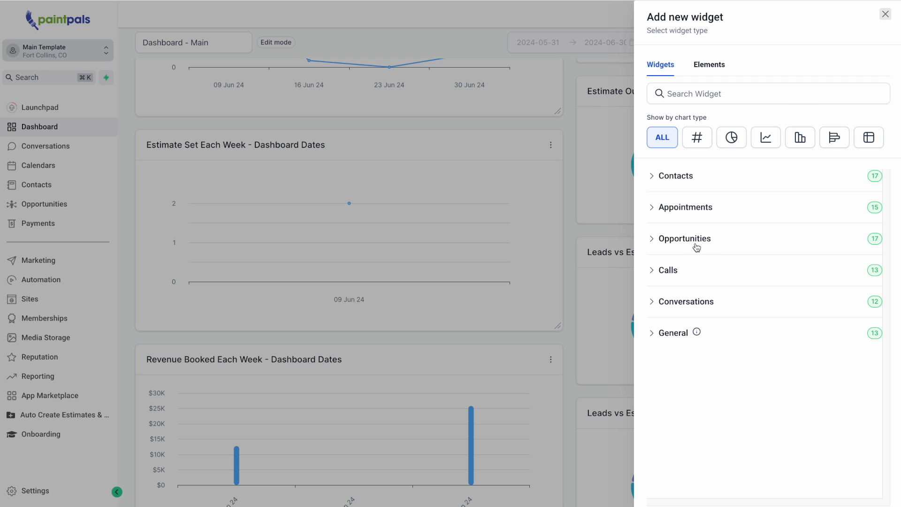
left_click(701, 212)
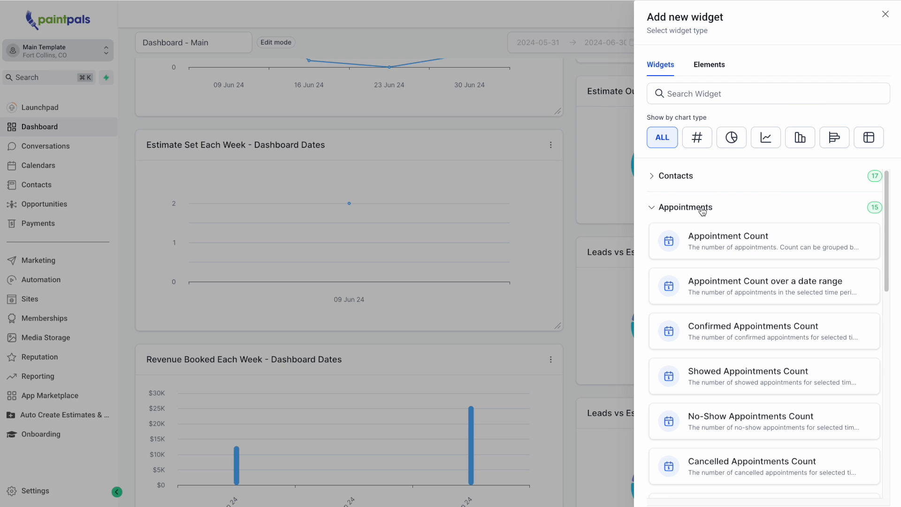
scroll(701, 213, "down", 3)
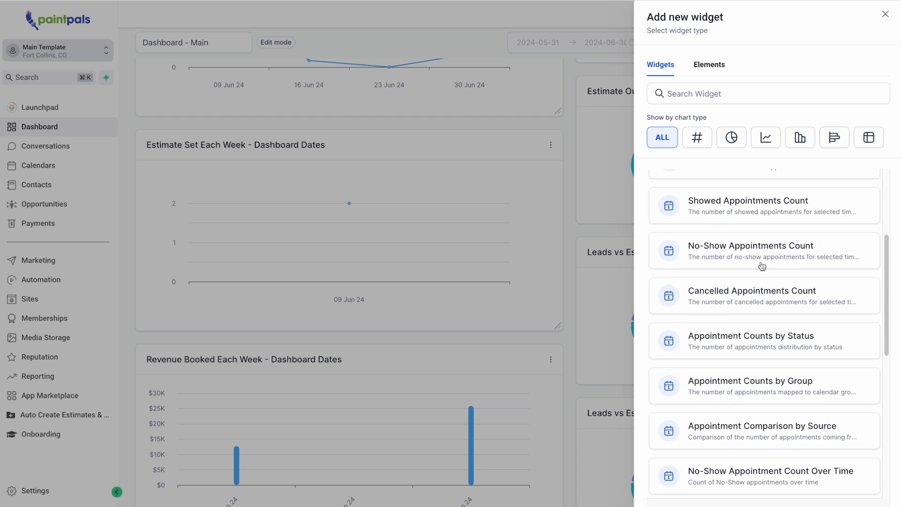
scroll(762, 266, "up", 3)
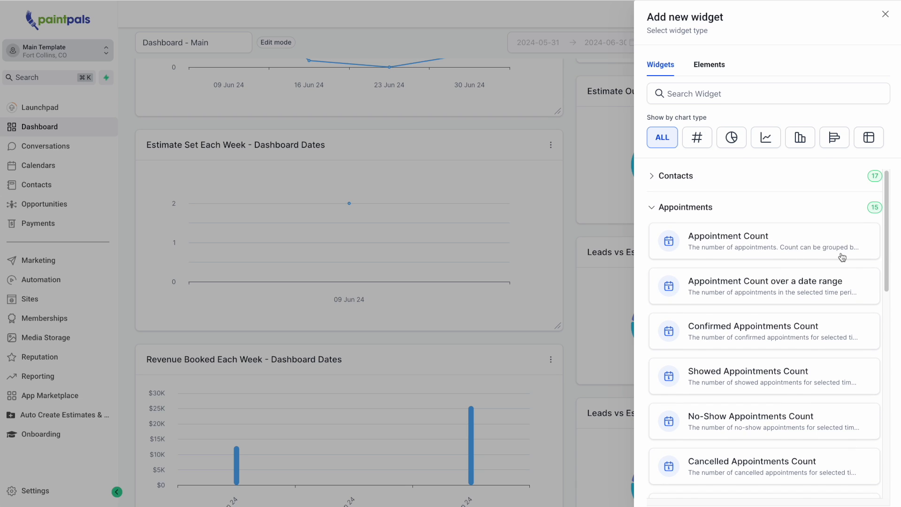
scroll(839, 254, "down", 5)
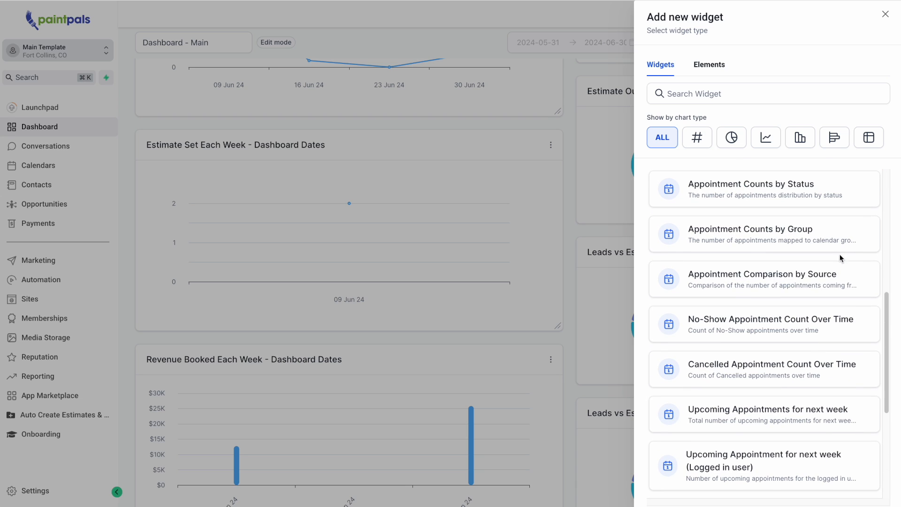
scroll(840, 254, "up", 6)
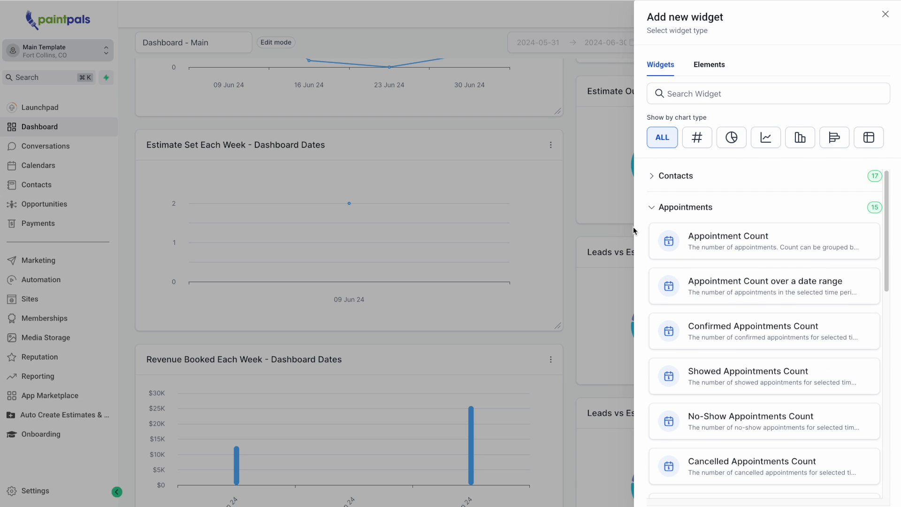
left_click(751, 245)
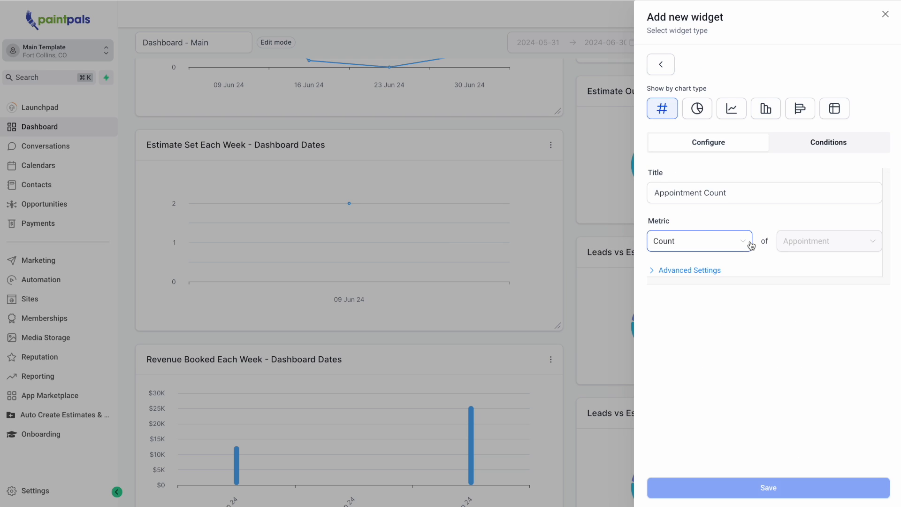
left_click(724, 105)
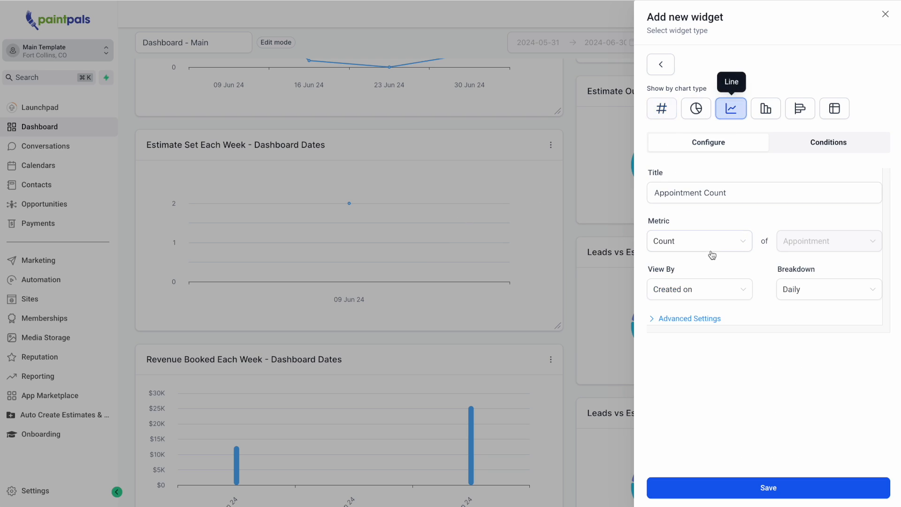
Set the widget's View By and Date Property to Booked for, with a Weekly breakdown.
left_click(703, 293)
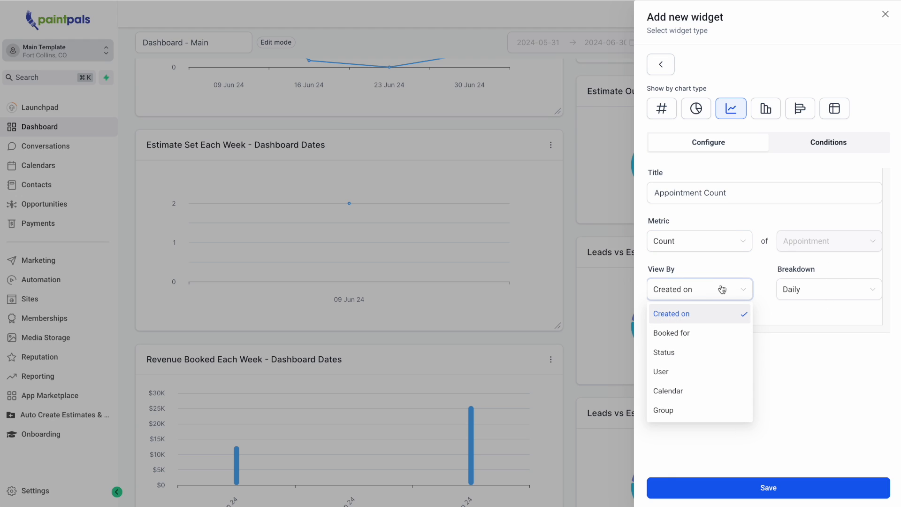
left_click(696, 334)
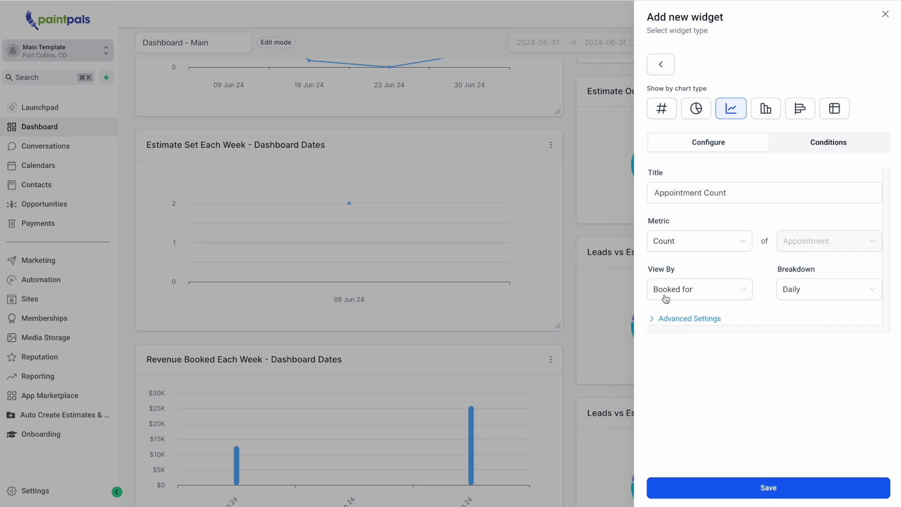
left_click(672, 323)
left_click(672, 360)
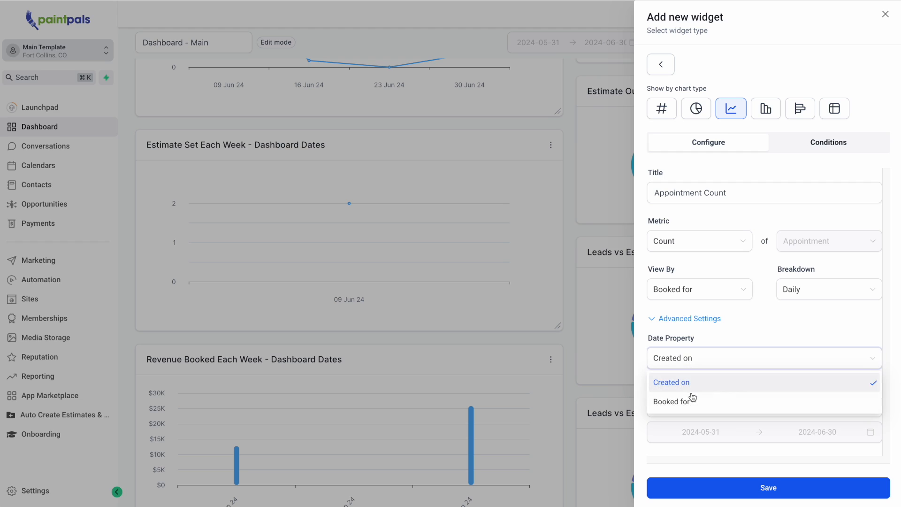
left_click(685, 400)
left_click(846, 290)
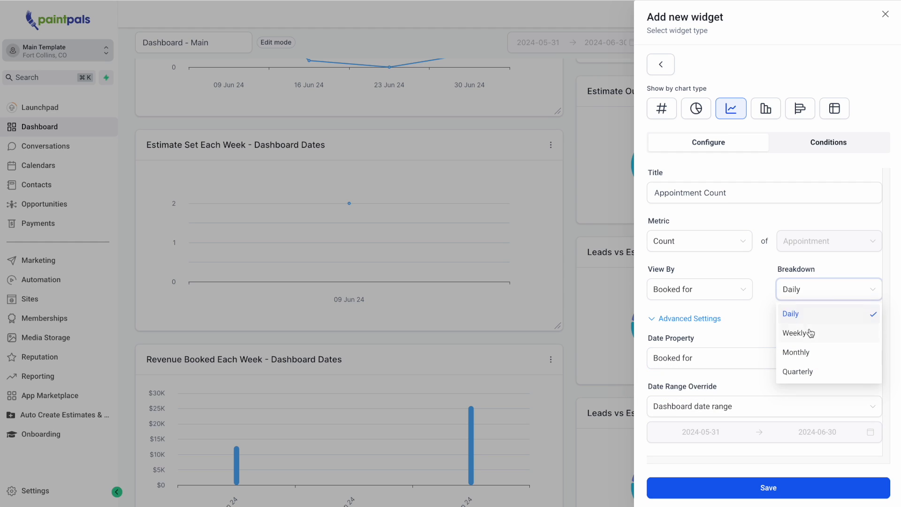
left_click(806, 332)
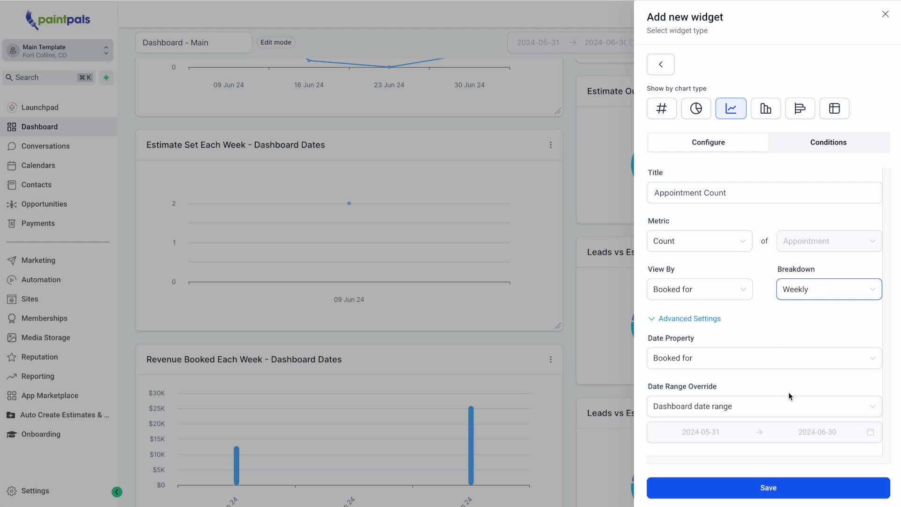
Change the new widget's title to "Estimate's Count".
left_click_drag(654, 192, 702, 192)
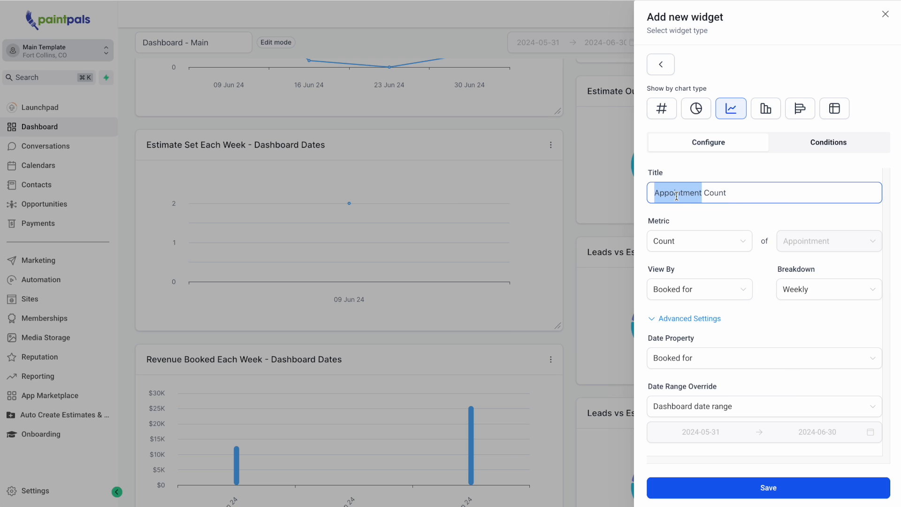
type("Estimate")
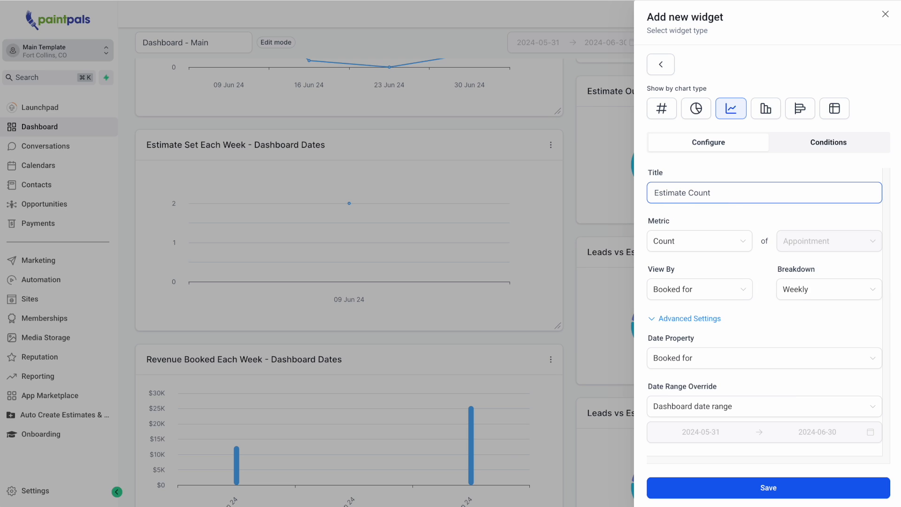
type("'s")
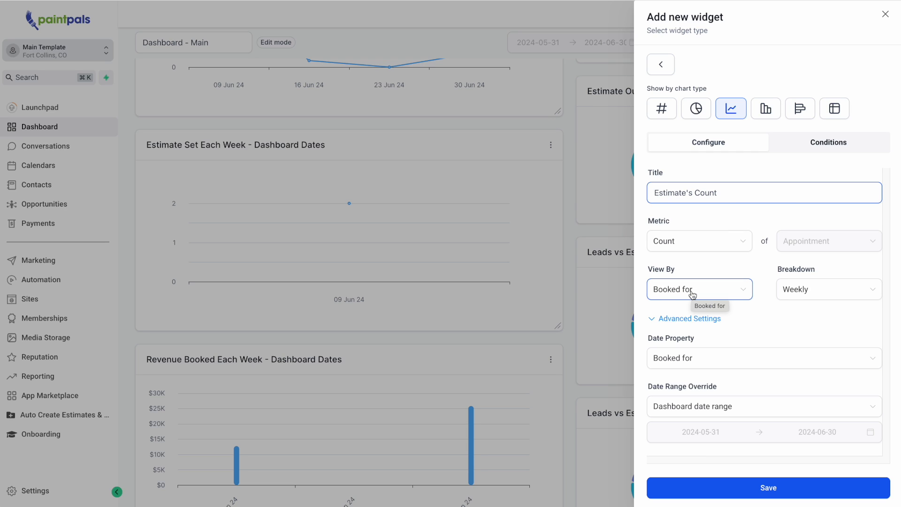
Add a condition based on Group to the widget and view the groups available for it.
left_click(823, 143)
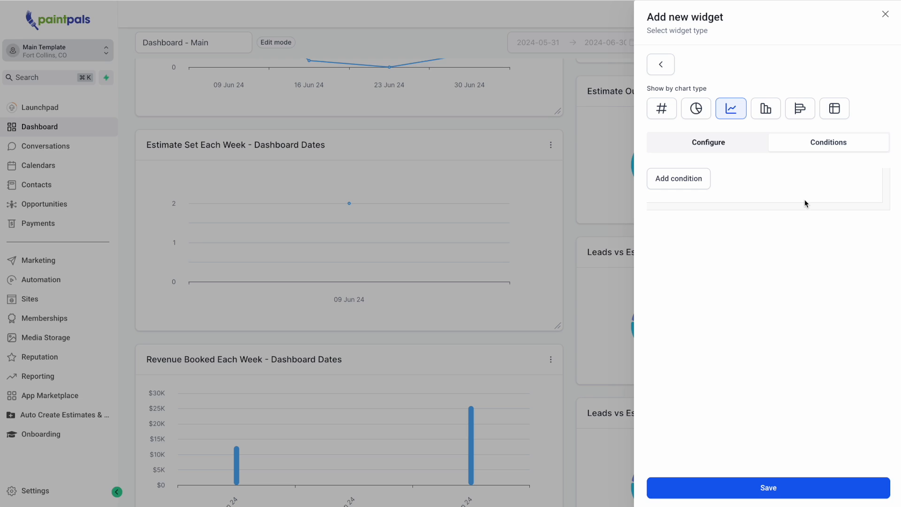
left_click(694, 184)
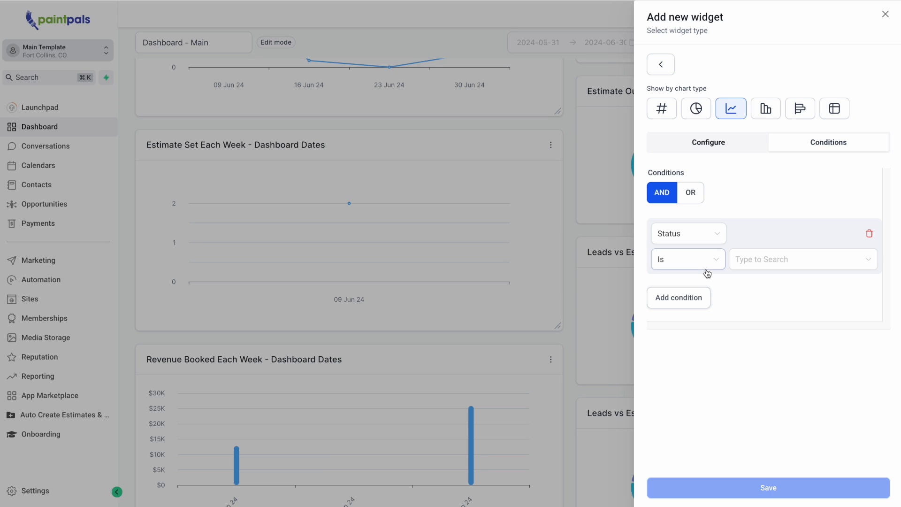
left_click(708, 240)
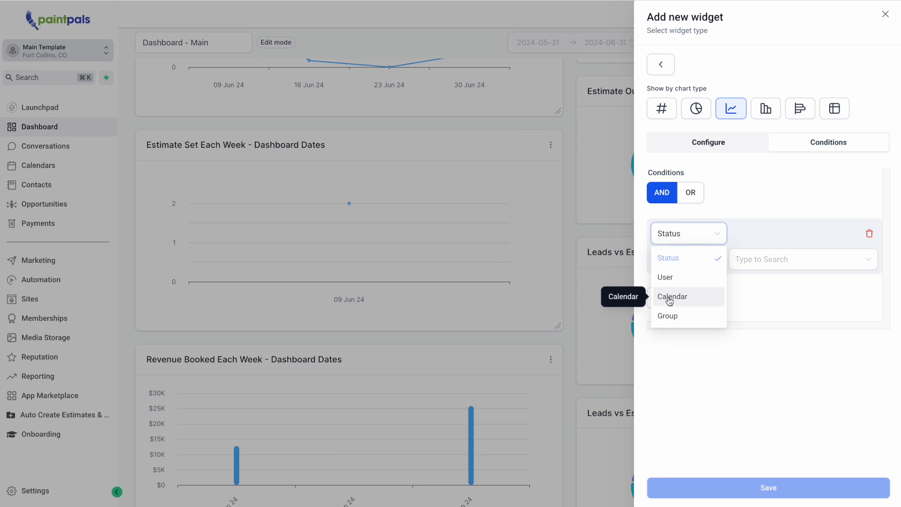
left_click(671, 317)
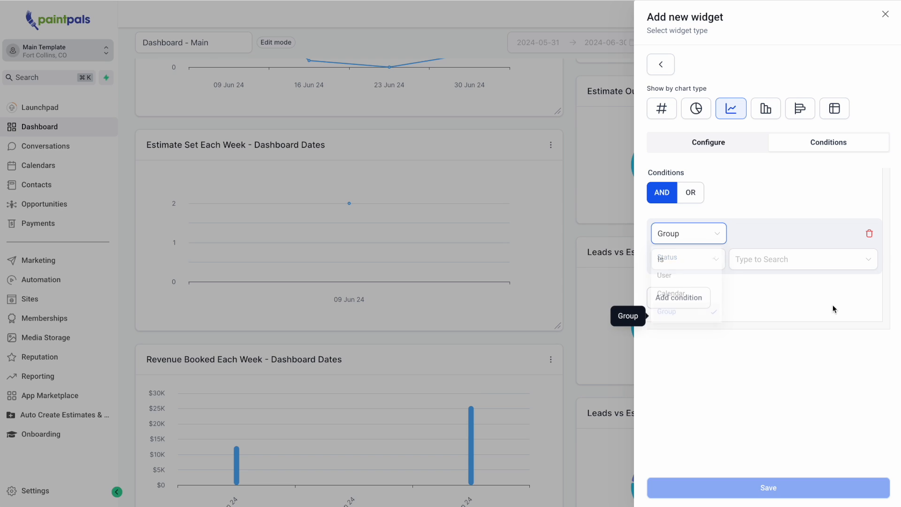
left_click(815, 270)
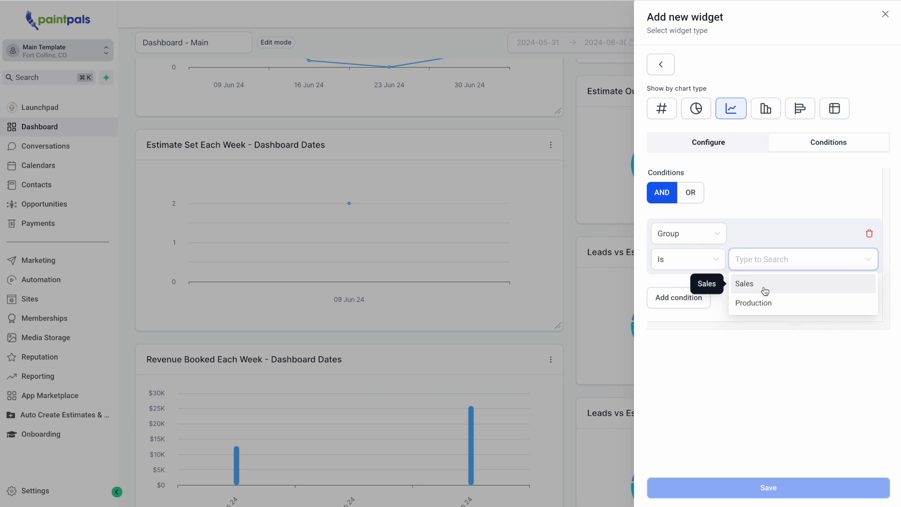
Try the condition on Calendar instead and view the calendars it offers.
left_click(711, 232)
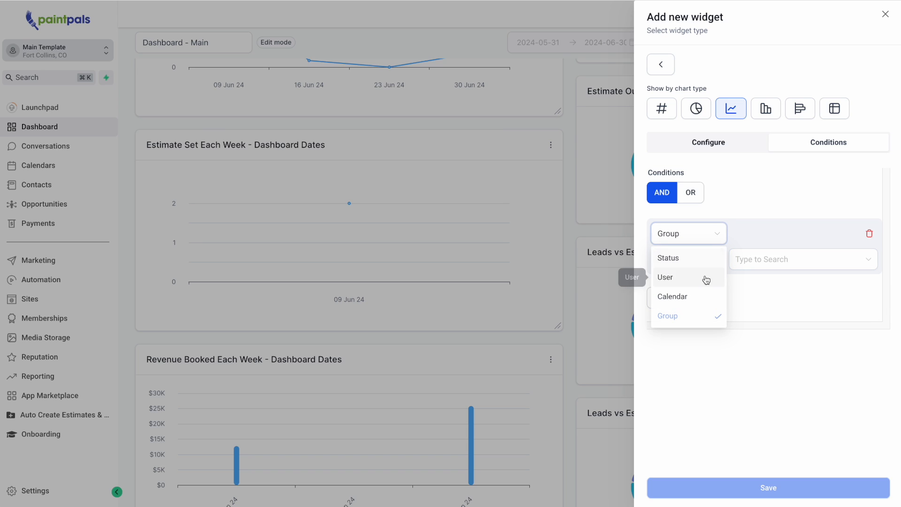
left_click(673, 296)
left_click(781, 264)
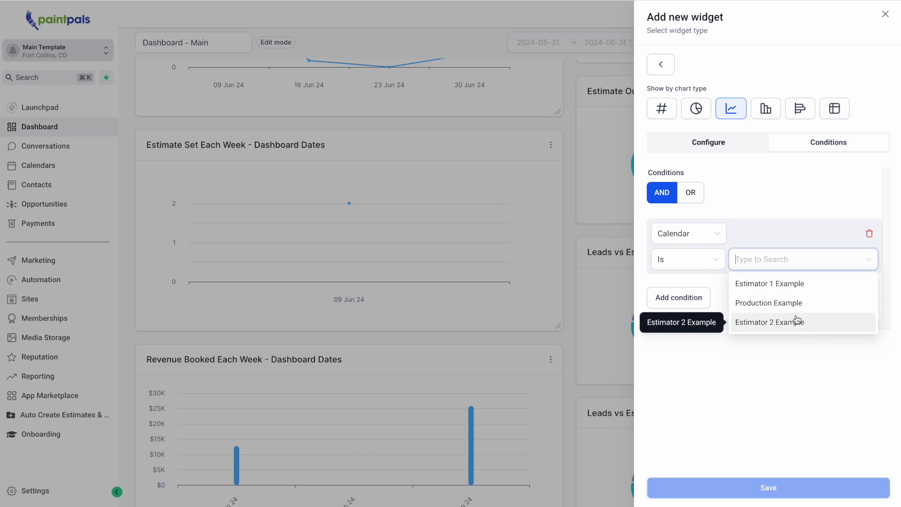
left_click(703, 266)
Set the widget's condition to Group is one of Sales.
left_click(712, 237)
left_click(700, 315)
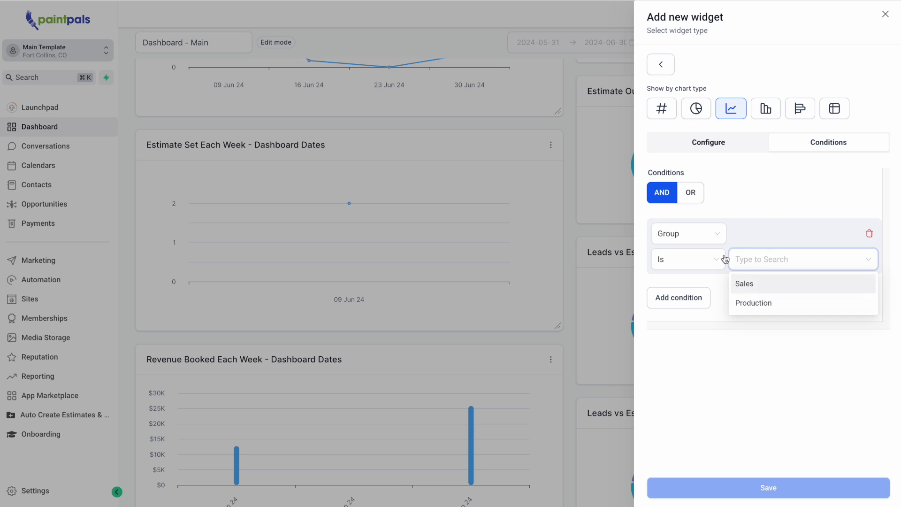
left_click(707, 262)
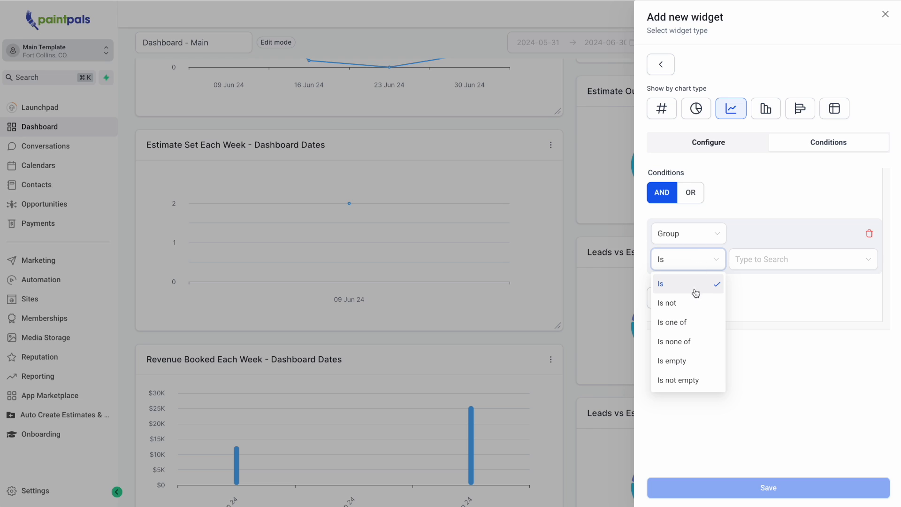
left_click(679, 327)
left_click(790, 265)
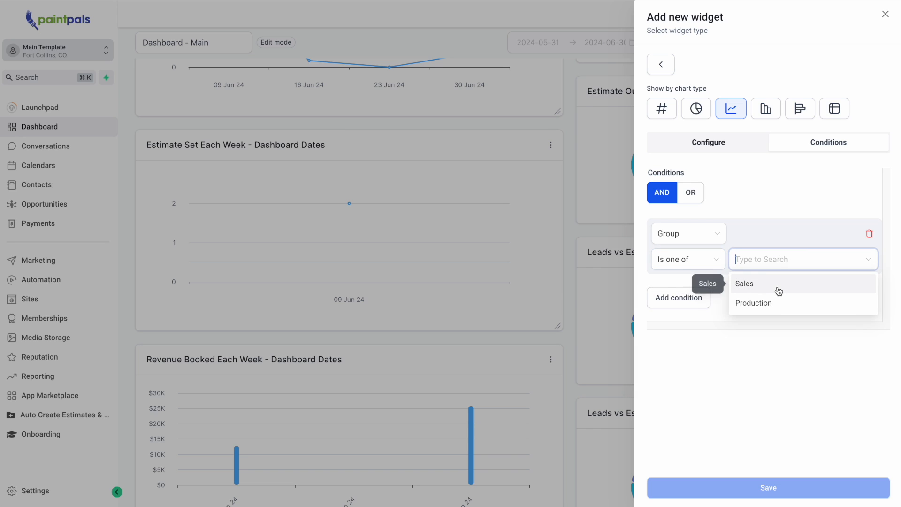
left_click(778, 284)
left_click(777, 303)
left_click(824, 259)
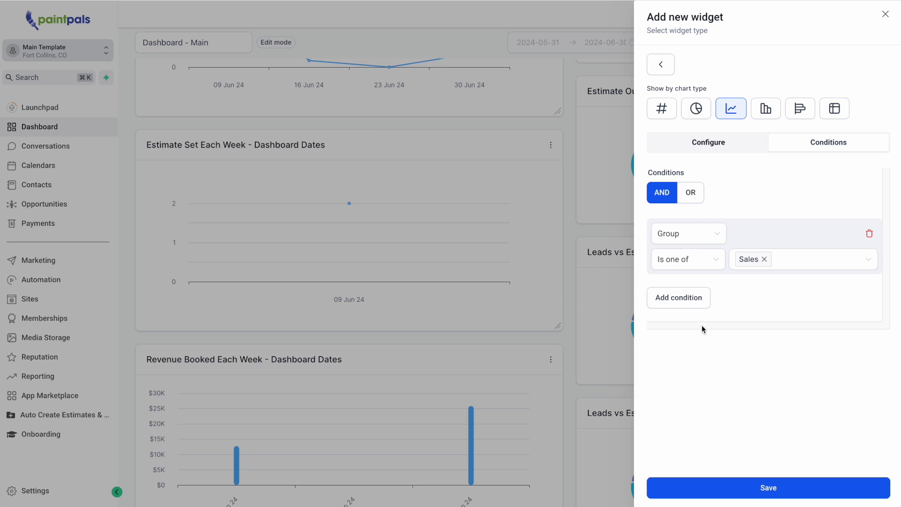
Try the bar chart types for the appointment widget, return it to a line chart, and save the widget.
left_click(689, 142)
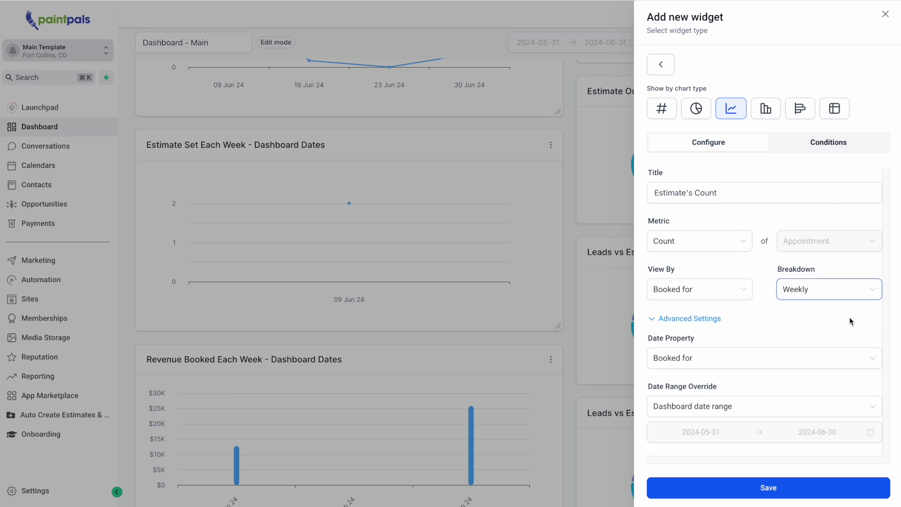
left_click(760, 117)
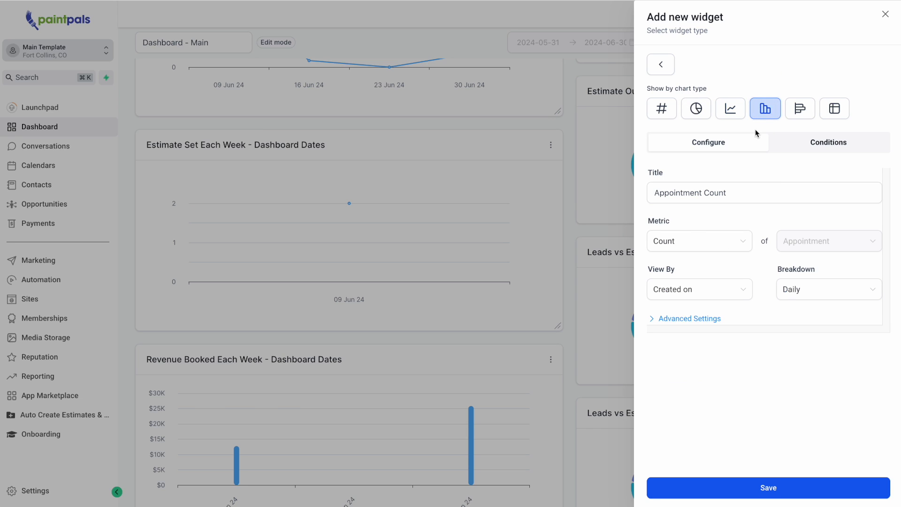
left_click(799, 113)
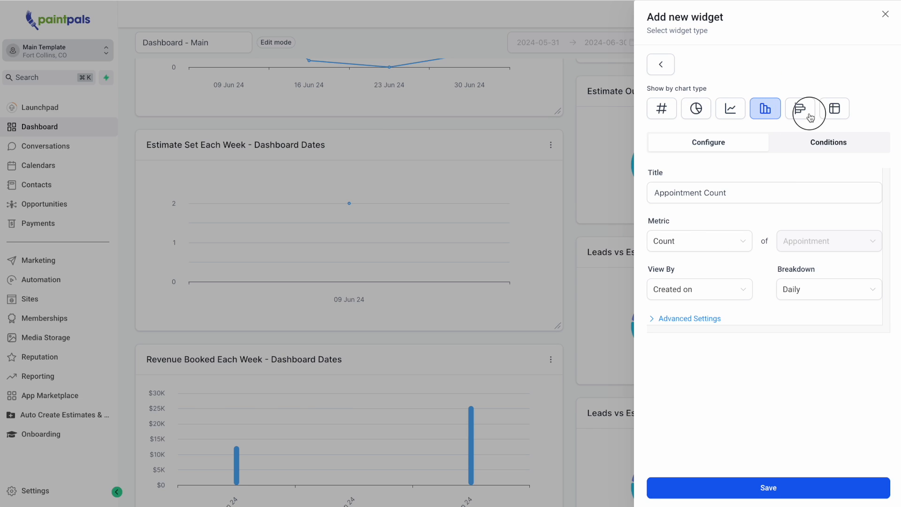
left_click(730, 108)
left_click(767, 487)
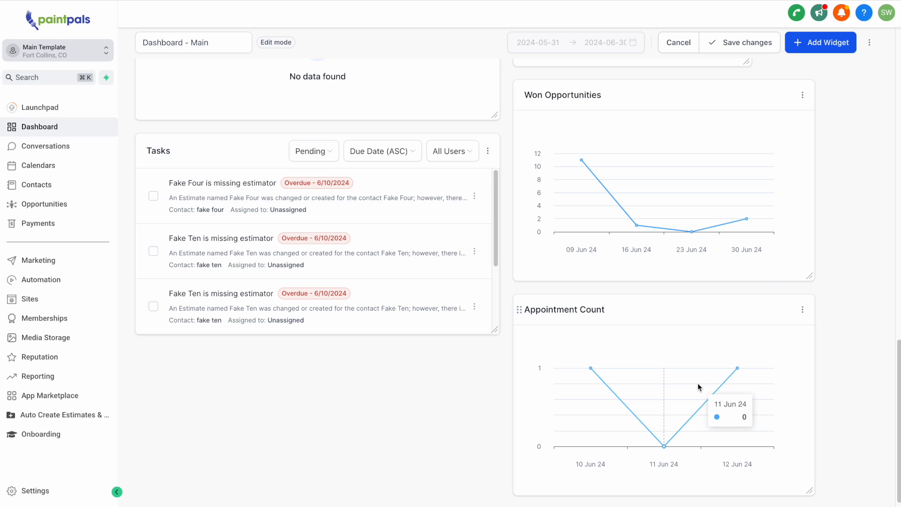
Open the records behind the 12 Jun 24 point on the Appointment Count chart and examine the Created On column.
scroll(656, 399, "down", 1)
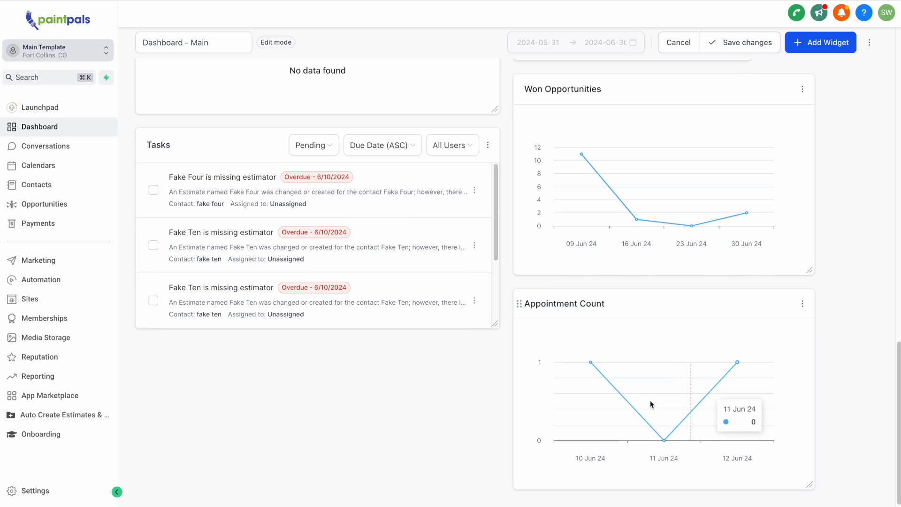
left_click(736, 362)
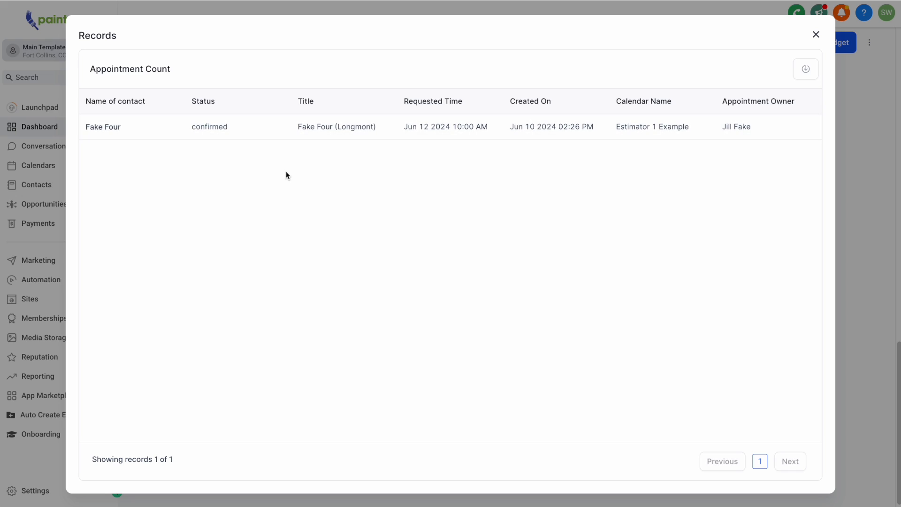
left_click_drag(510, 101, 547, 100)
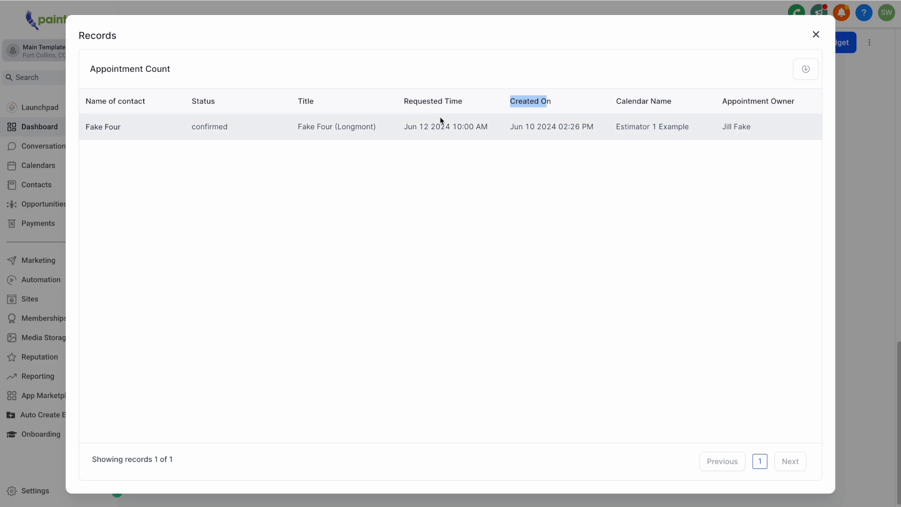
Examine the Requested Time and Calendar Name columns of the appointment records, and close the records.
left_click(403, 101)
triple_click(403, 103)
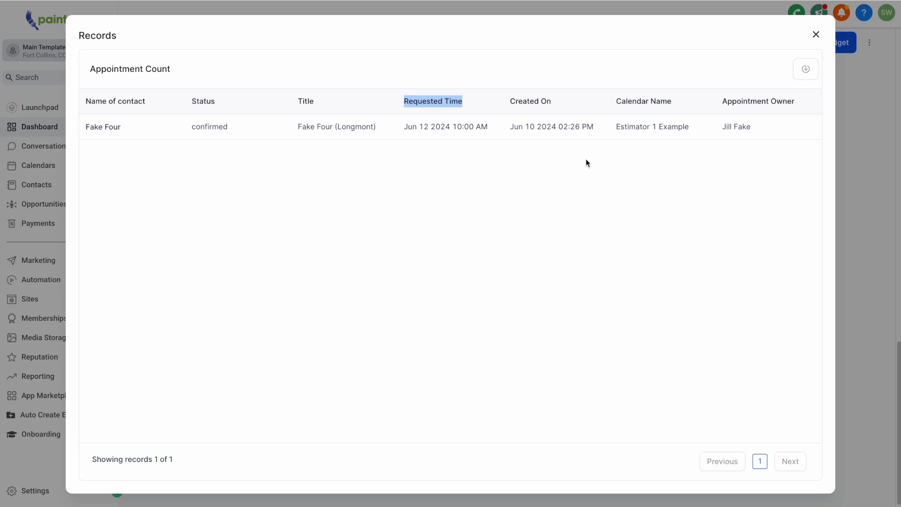
left_click_drag(621, 101, 692, 110)
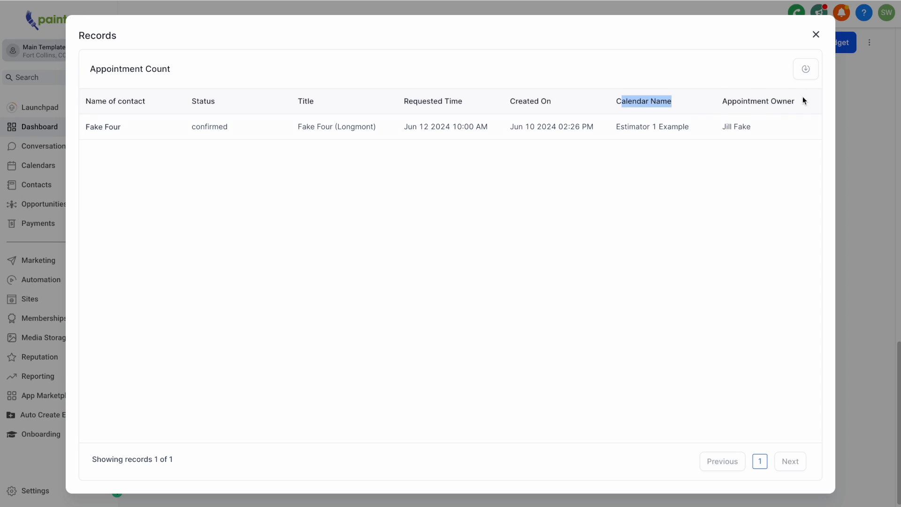
left_click(816, 34)
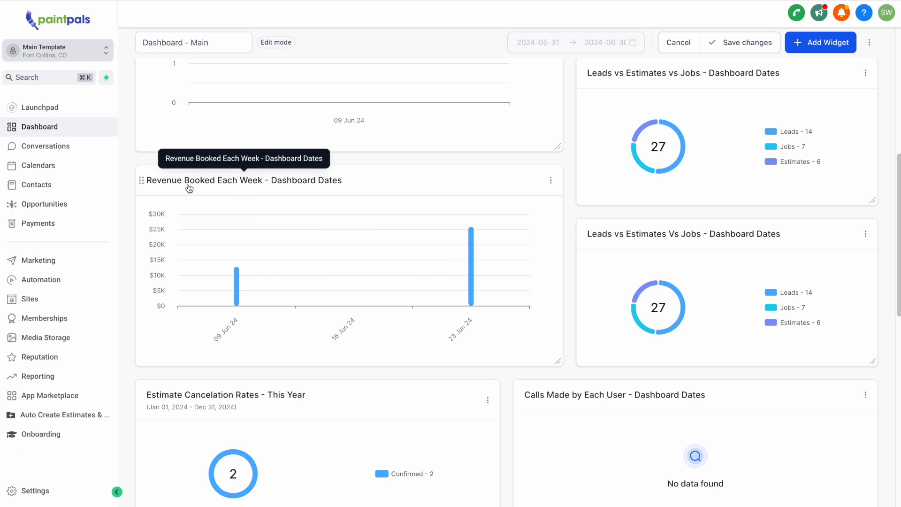
Start a new Opened Opportunities widget from the Opportunities category and show it as a vertical bar chart.
left_click(817, 41)
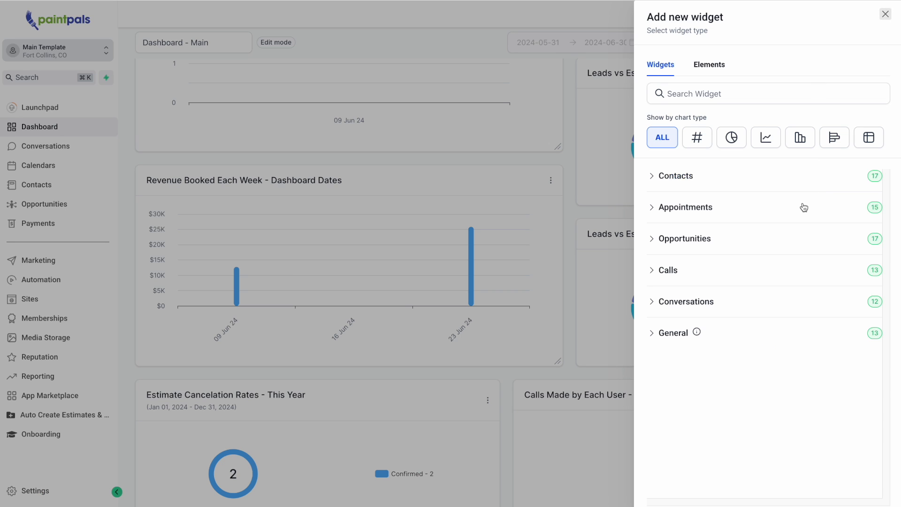
left_click(667, 240)
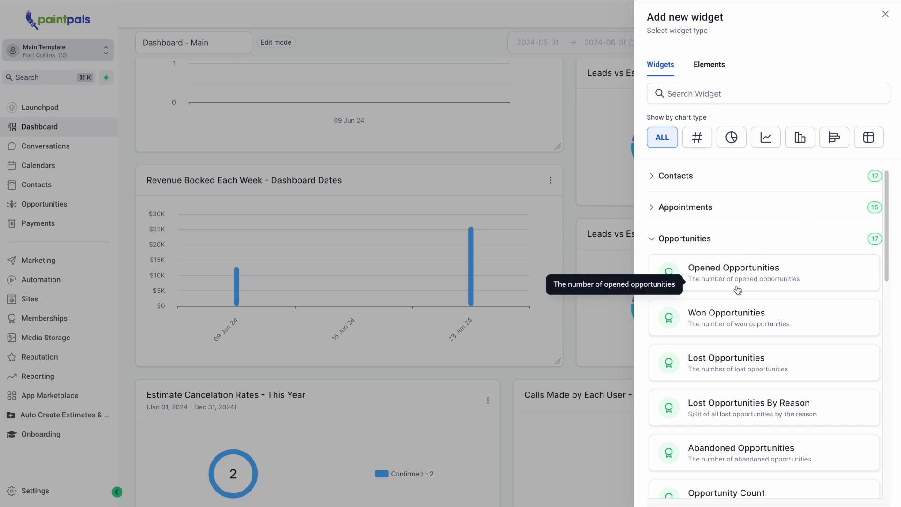
left_click(701, 276)
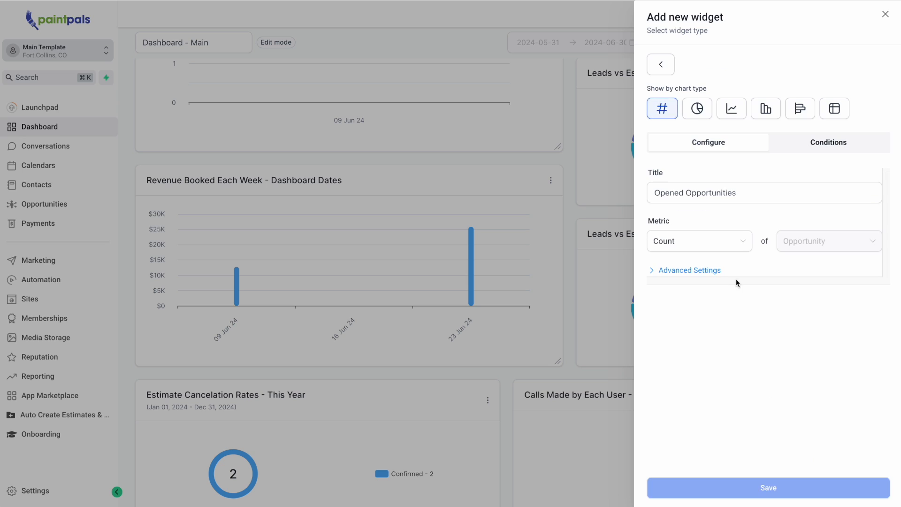
left_click(762, 111)
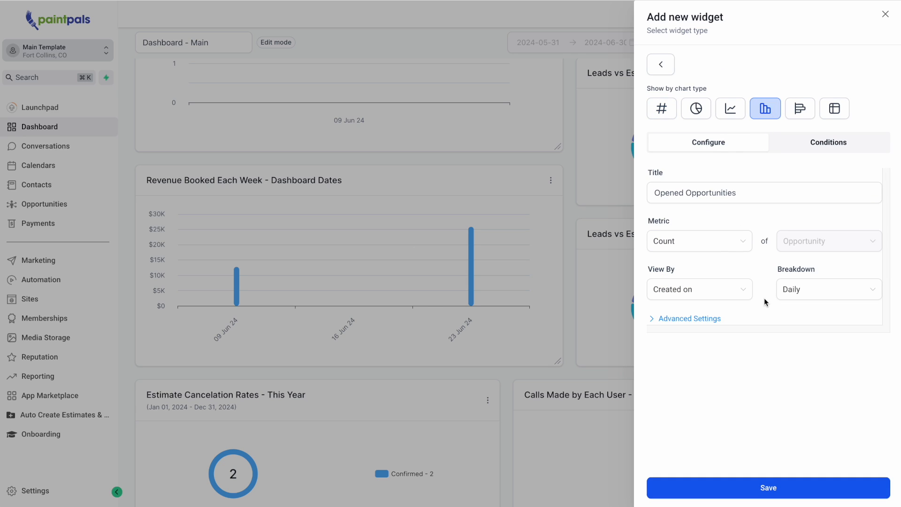
Set the widget's metric to Sum of Revenue with a Weekly breakdown, and expand its advanced settings.
left_click(708, 243)
left_click(714, 263)
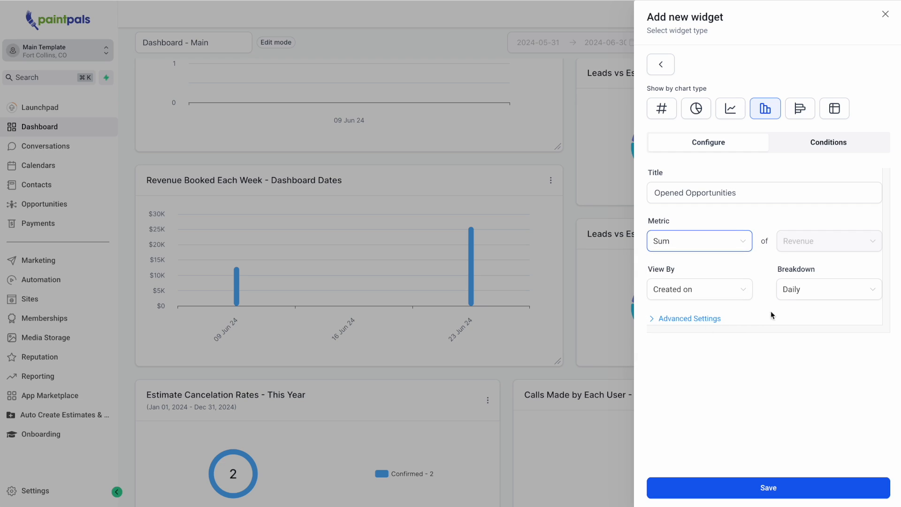
left_click(781, 292)
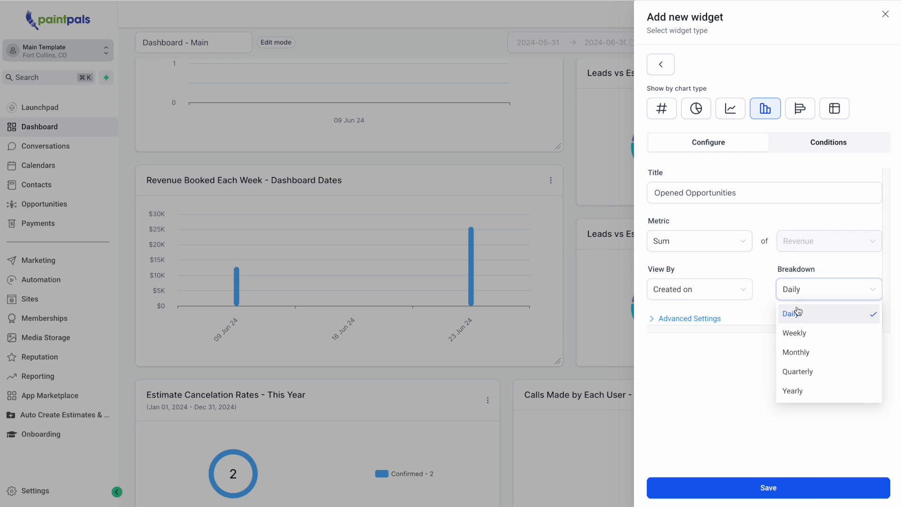
left_click(795, 333)
left_click(702, 320)
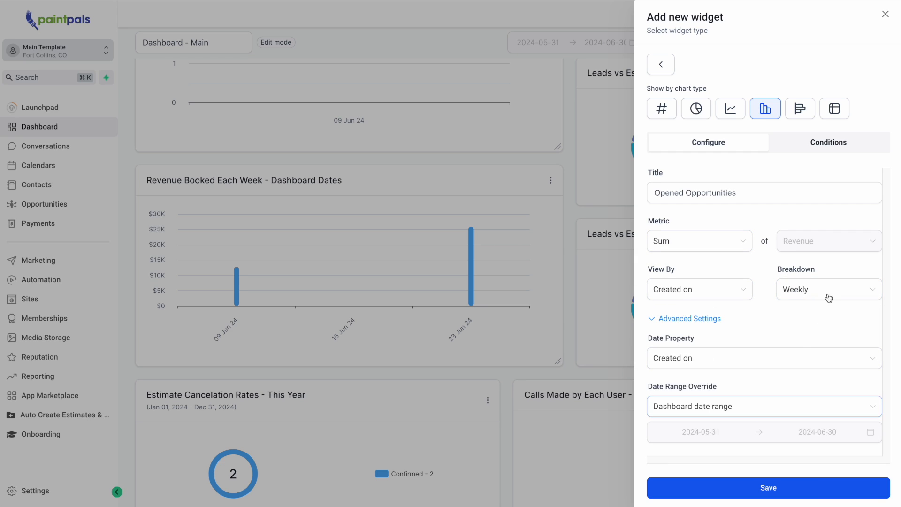
Replace the widget's Status condition with Pipeline is Jobs.
left_click(838, 148)
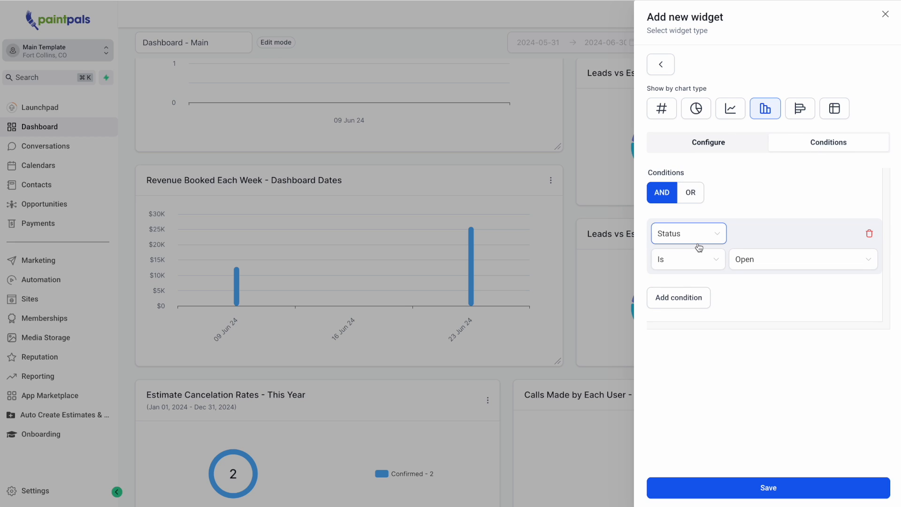
left_click(869, 233)
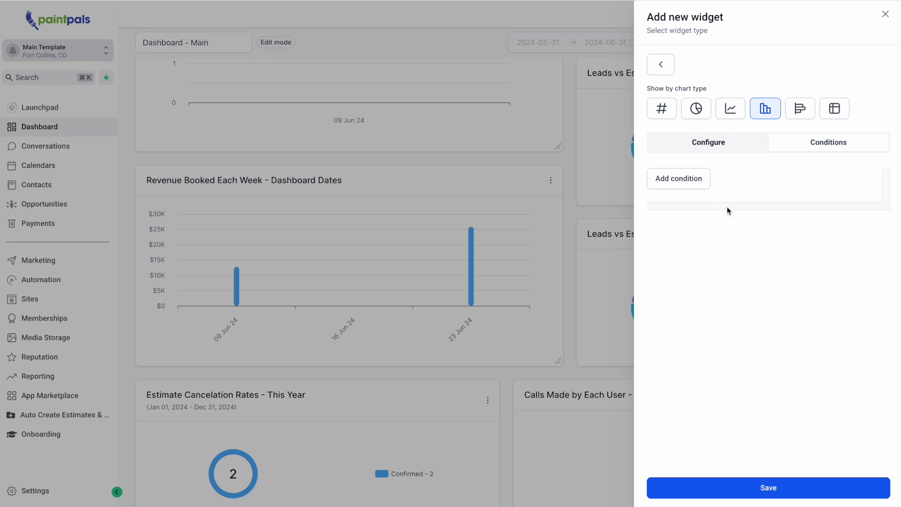
left_click(699, 186)
left_click(686, 231)
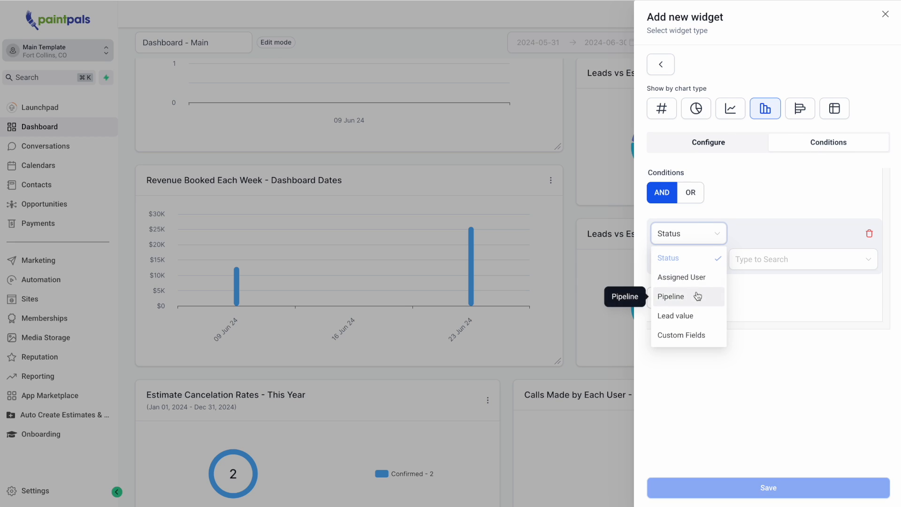
left_click(695, 295)
left_click(756, 271)
left_click(792, 301)
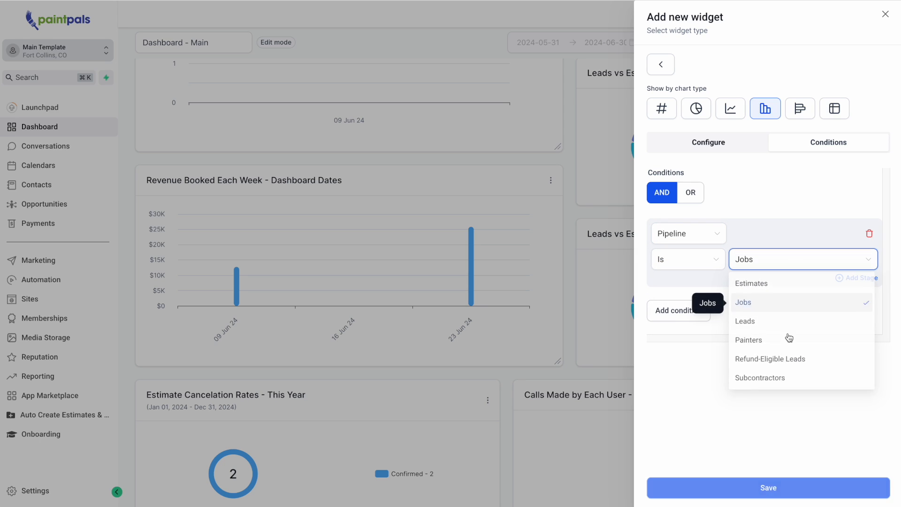
left_click(850, 259)
Review the new widget's Date Property options and compare its configuration with its pipeline condition.
left_click(739, 148)
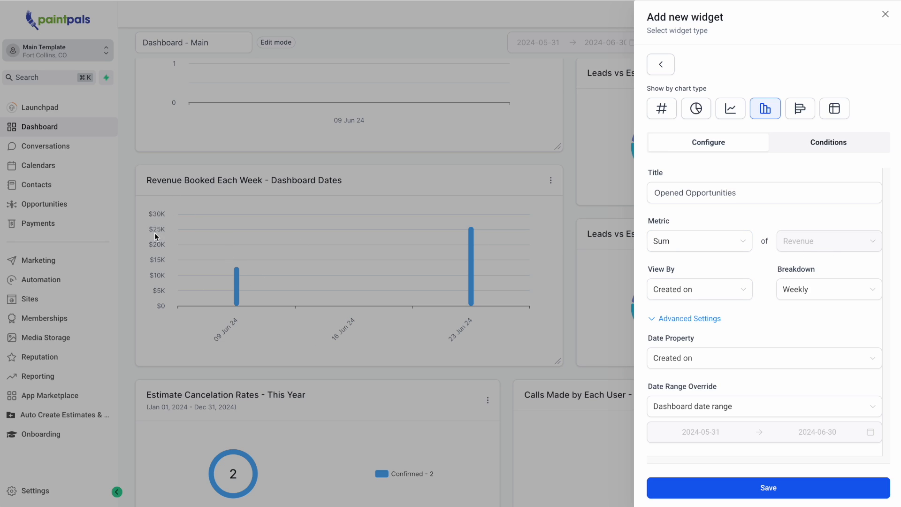
left_click(704, 361)
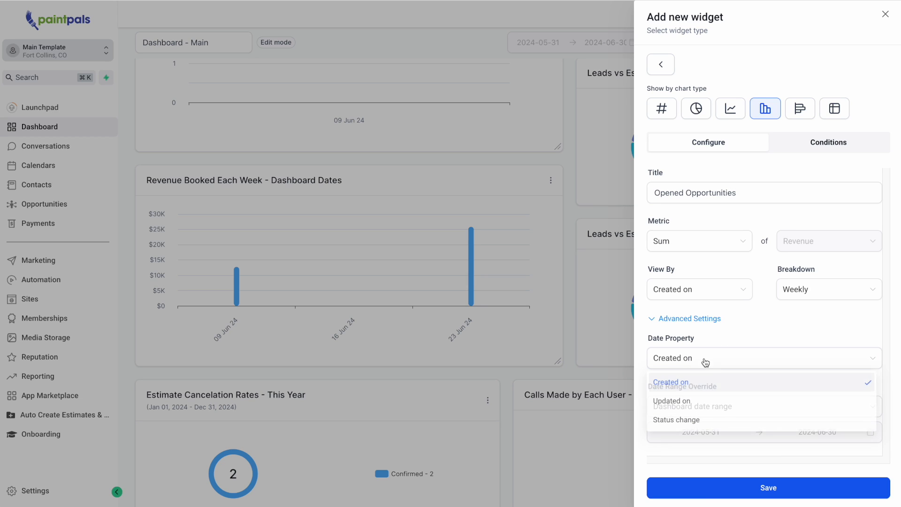
left_click(700, 388)
left_click(835, 146)
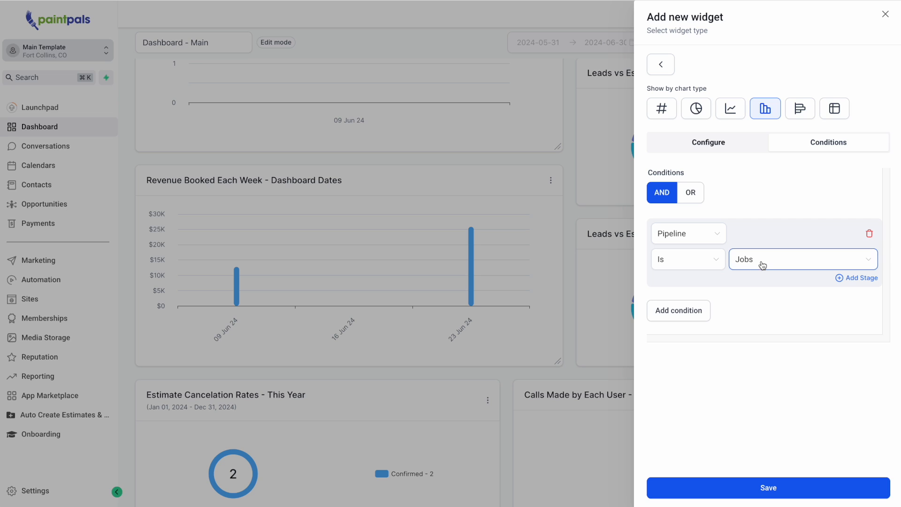
left_click(727, 151)
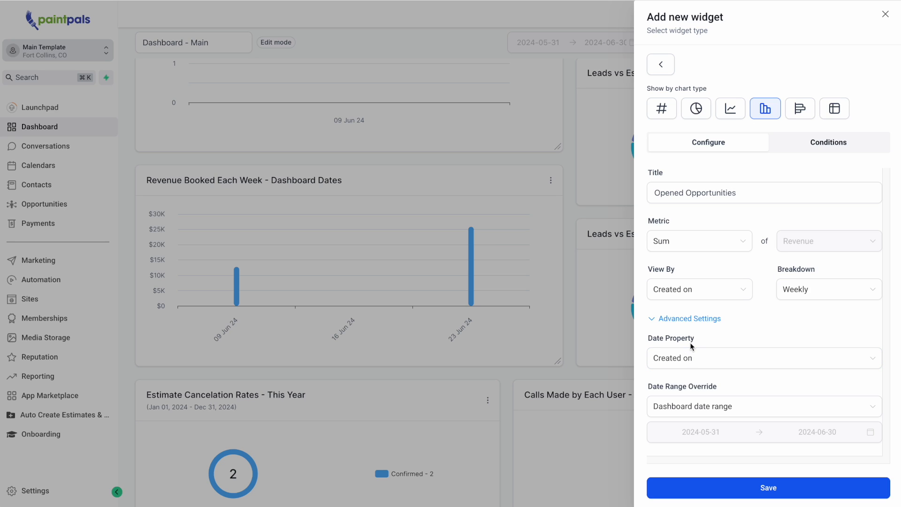
left_click(778, 147)
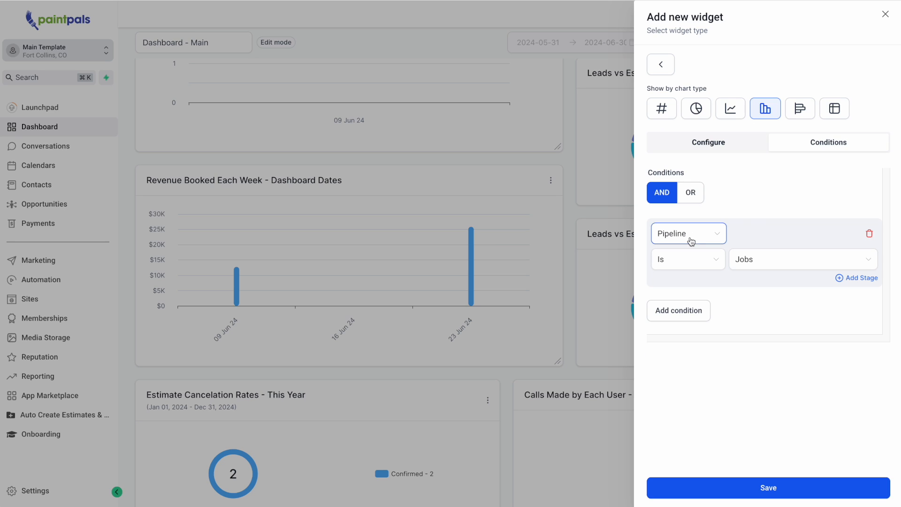
left_click(731, 148)
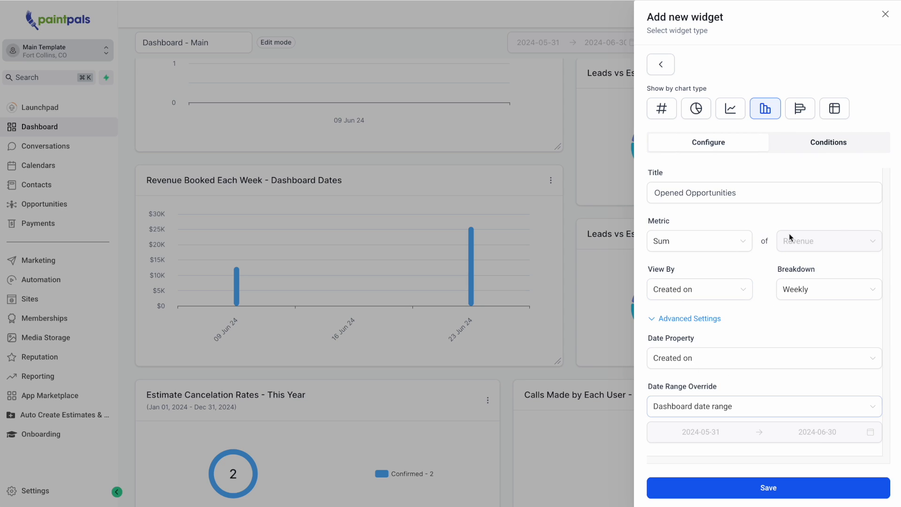
left_click(837, 143)
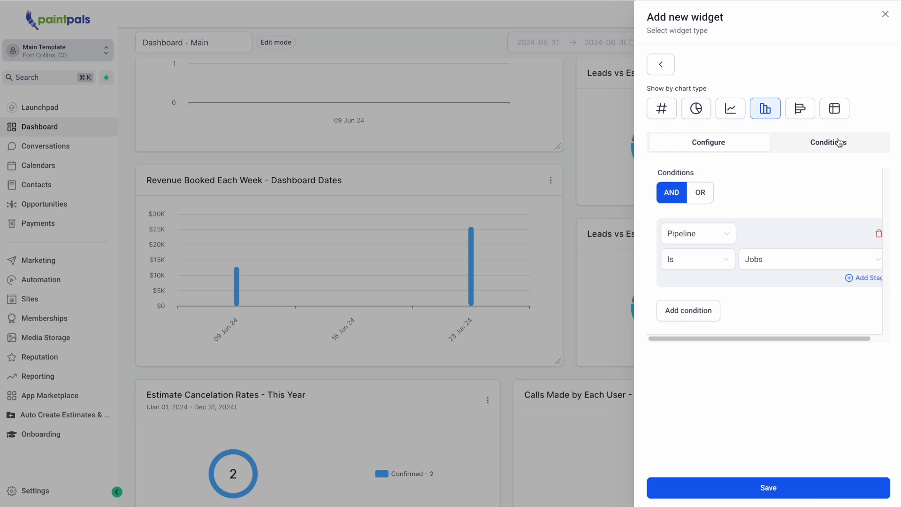
Save the Opened Opportunities widget and view the records behind its 23 Jun 24 bar.
left_click(775, 498)
scroll(311, 245, "down", 4)
scroll(311, 245, "up", 4)
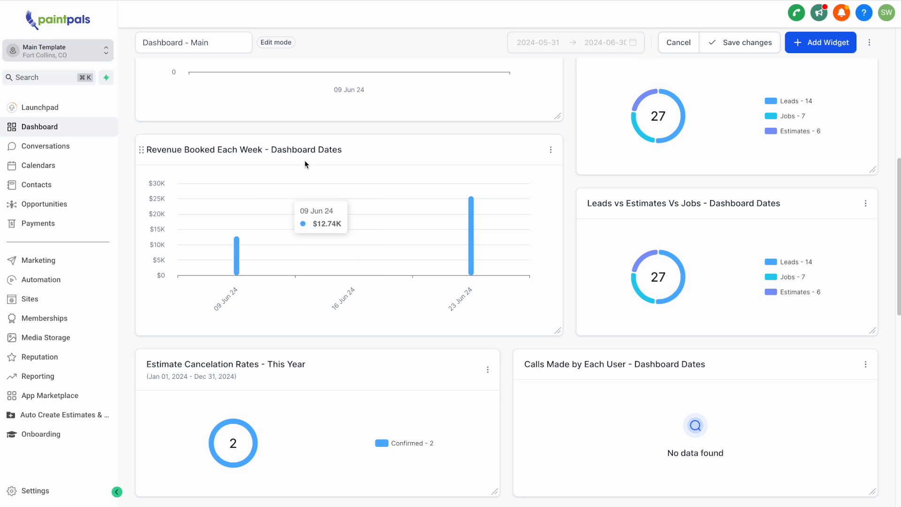
scroll(329, 211, "down", 6)
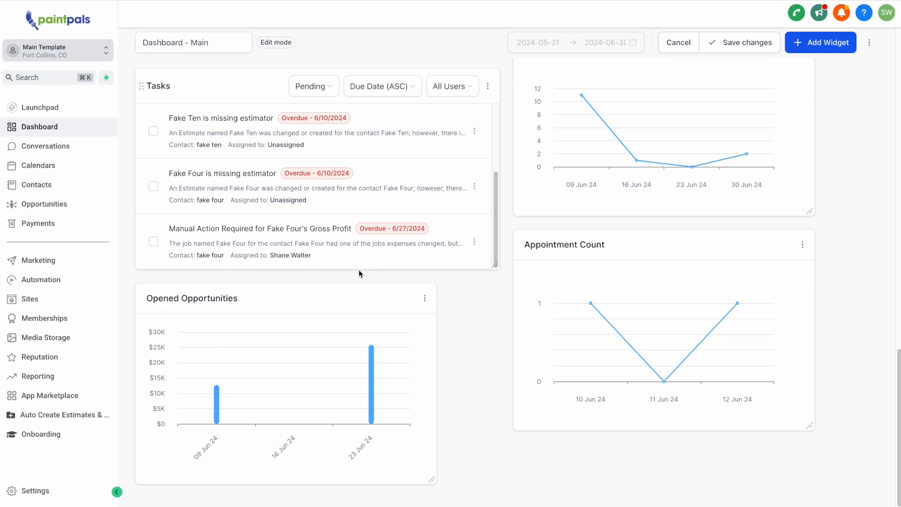
left_click(371, 360)
left_click(816, 38)
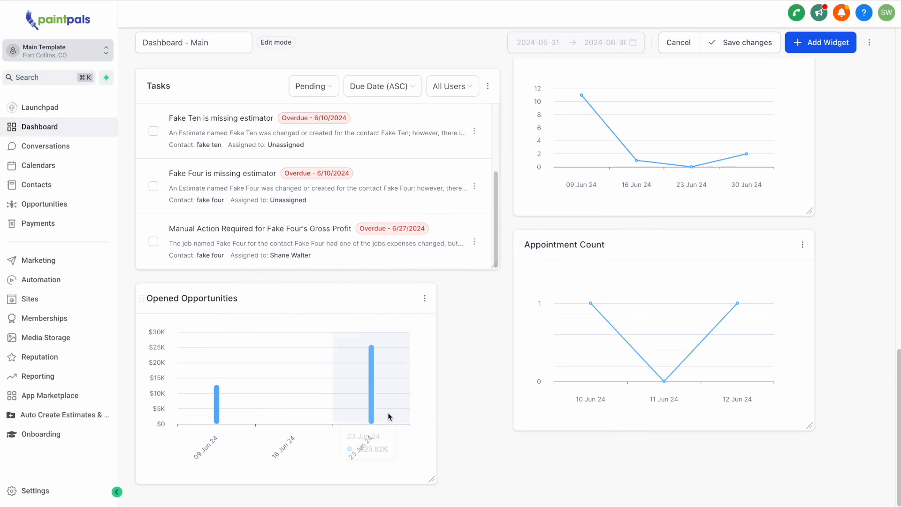
Change the Opened Opportunities widget to a line chart and save it.
left_click(425, 298)
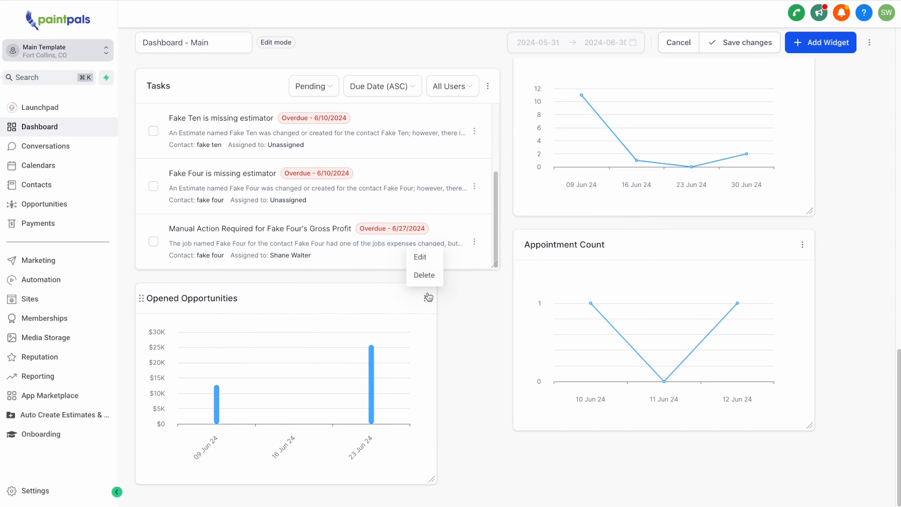
left_click(421, 257)
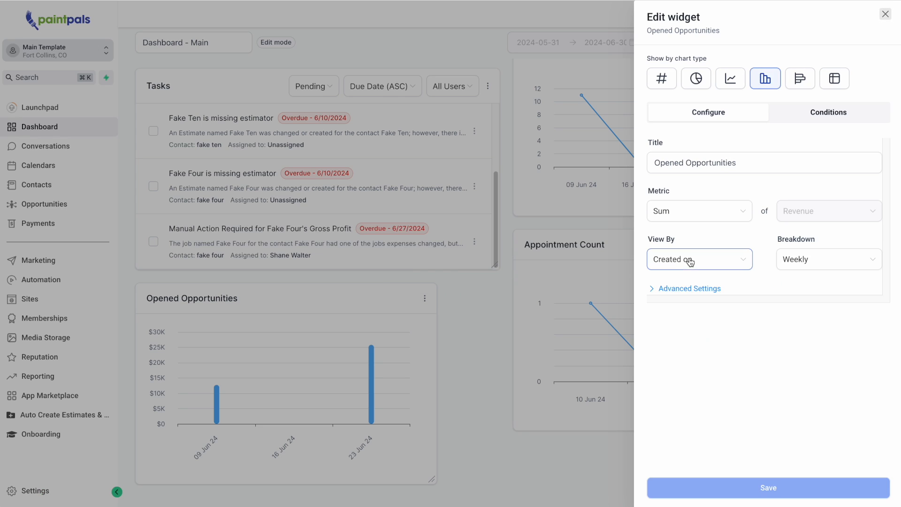
left_click(731, 79)
left_click(777, 488)
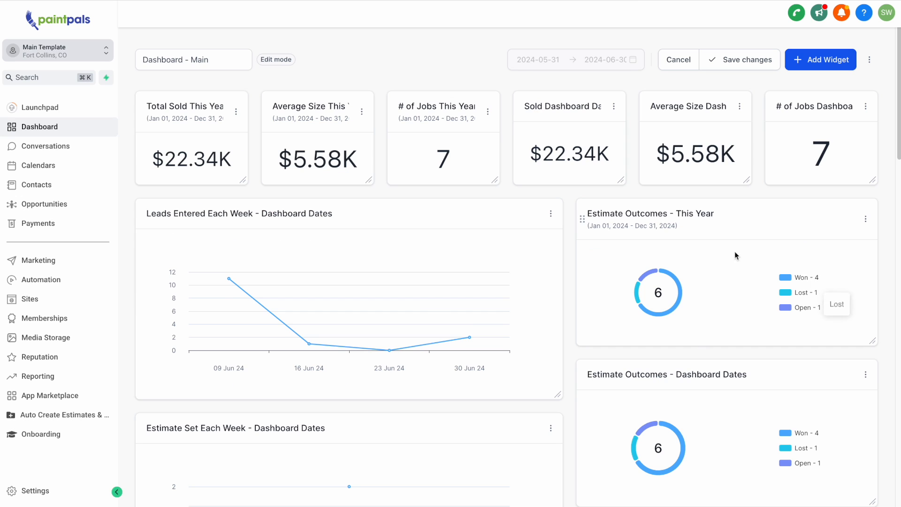
Start a new Opportunity Counts by Status widget from the Opportunities category.
scroll(741, 323, "down", 1)
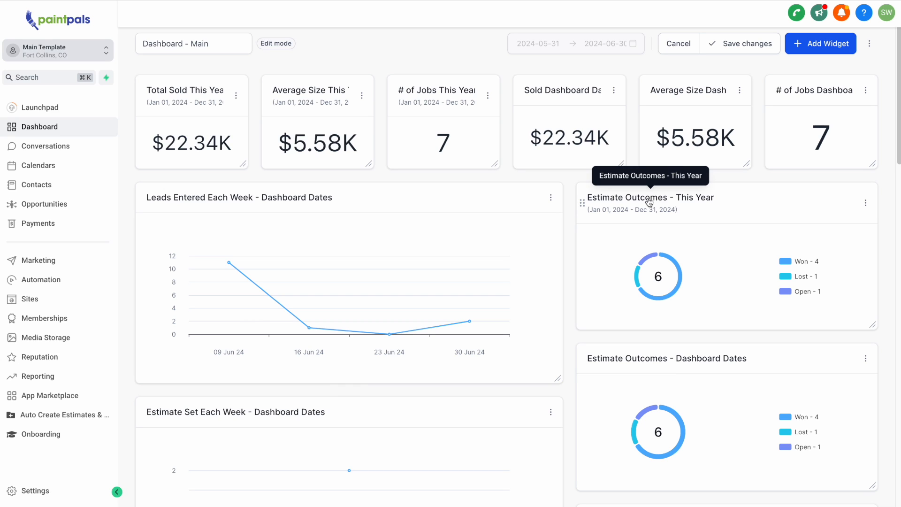
left_click(828, 49)
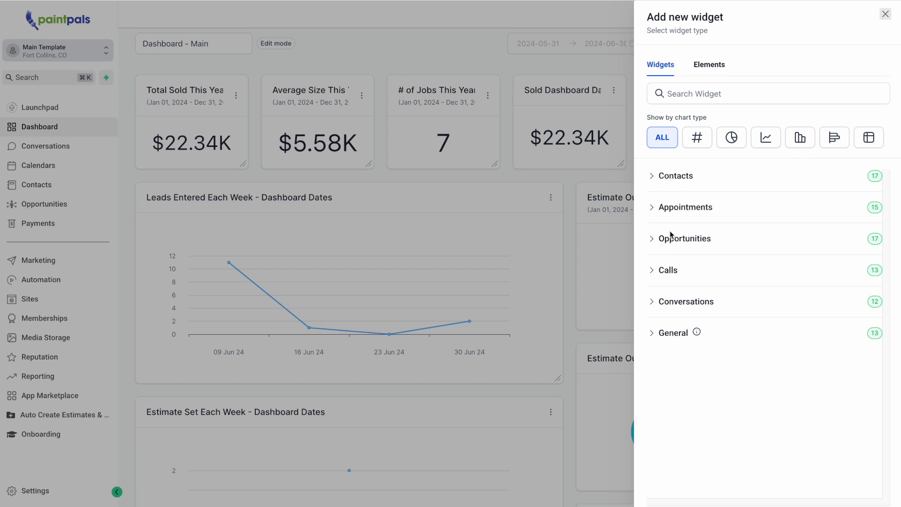
left_click(670, 237)
scroll(812, 438, "down", 6)
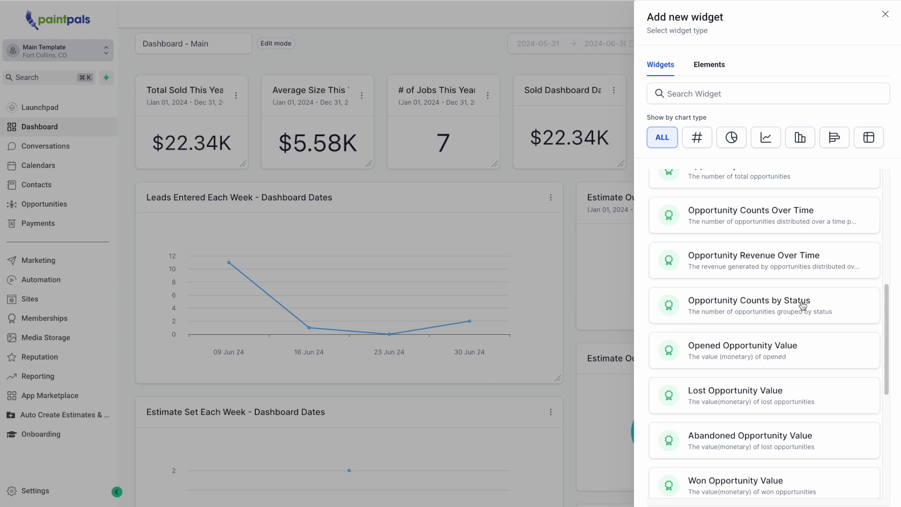
scroll(804, 328, "down", 1)
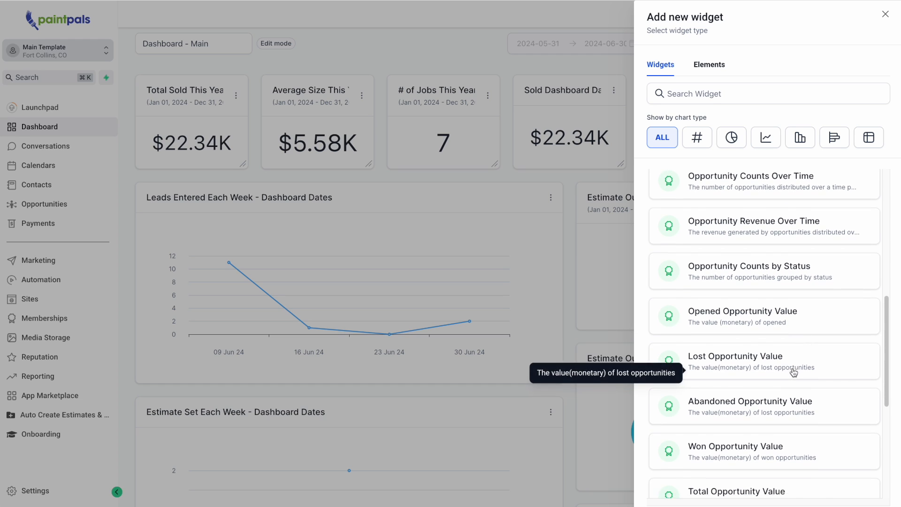
scroll(792, 368, "down", 1)
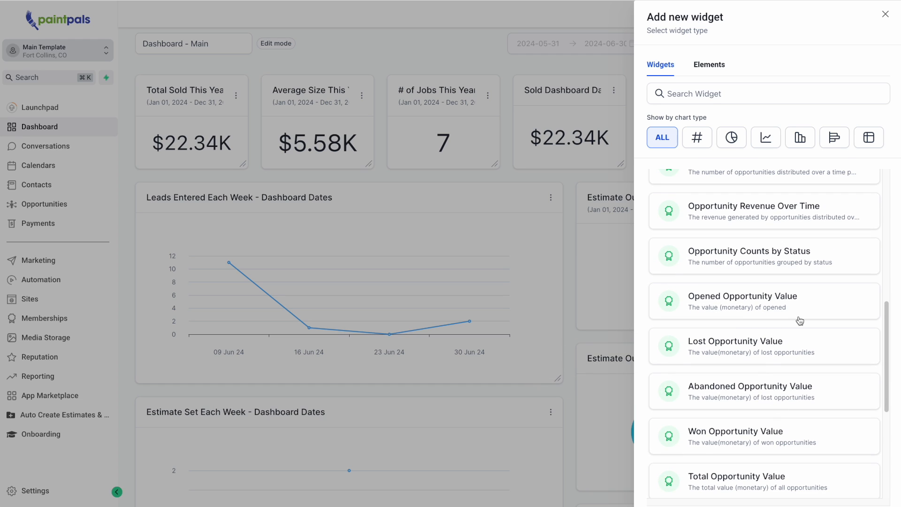
left_click(782, 264)
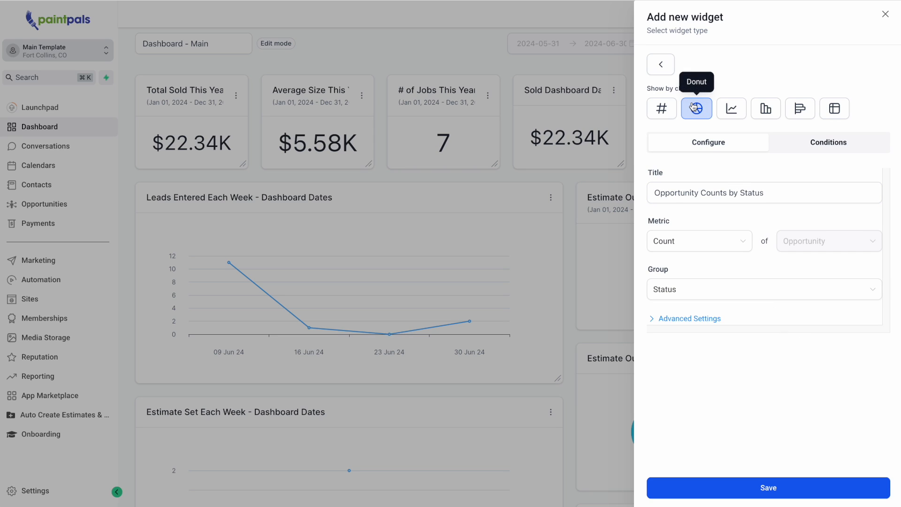
Examine the new widget's title and the options for its Group setting.
left_click_drag(790, 195, 706, 215)
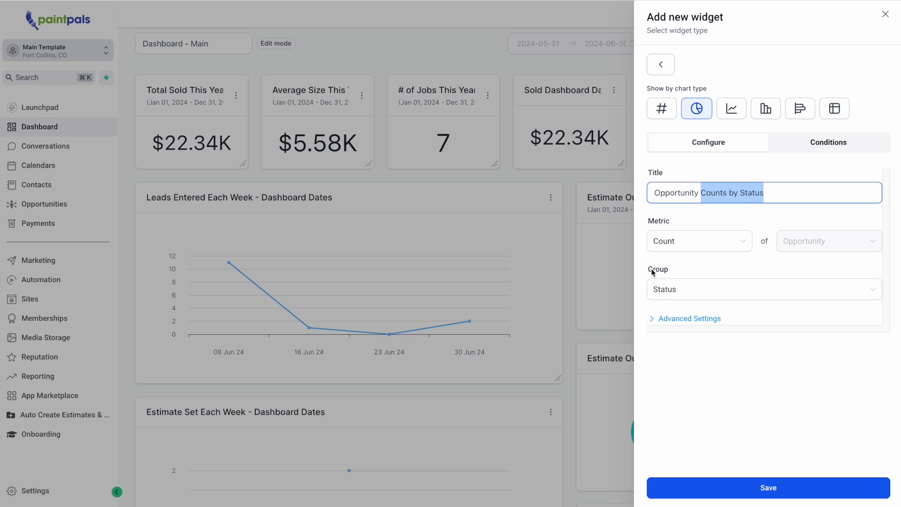
left_click(721, 297)
left_click(721, 296)
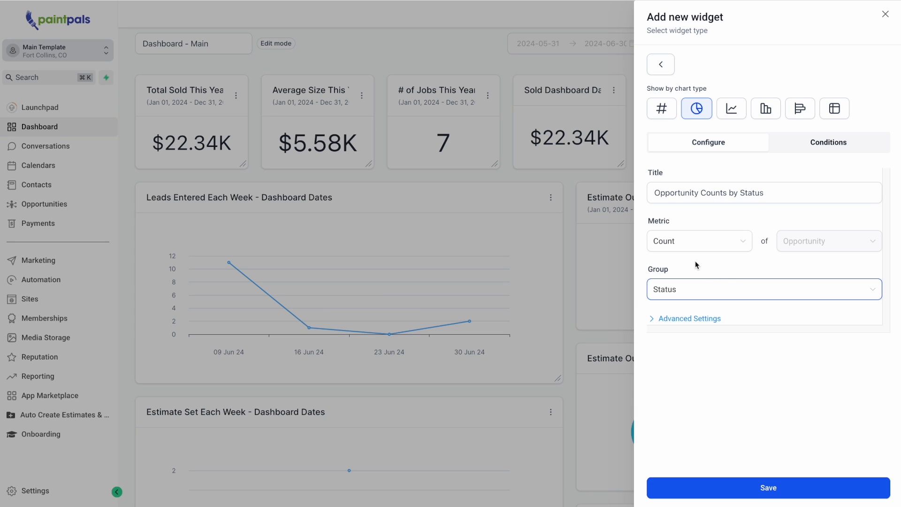
Add the condition Pipeline Is Estimates to the Opportunity Counts by Status widget and save it.
left_click(819, 145)
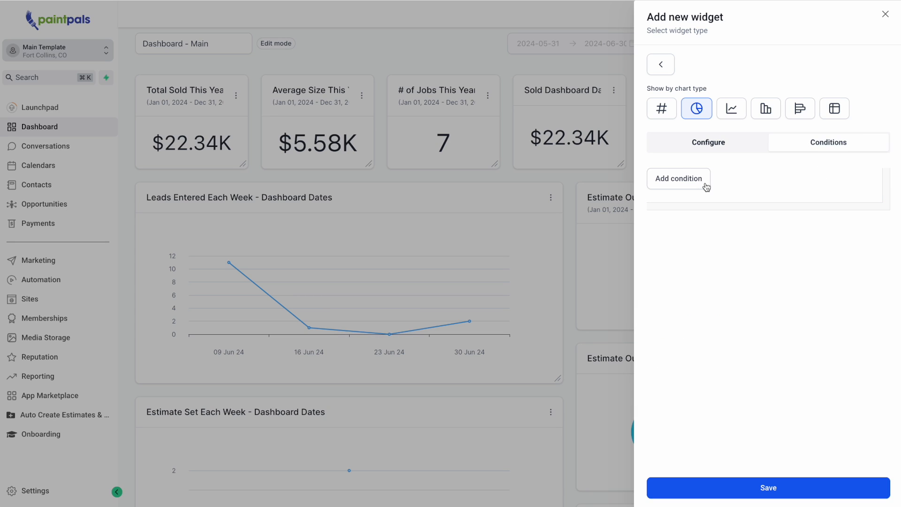
left_click(679, 178)
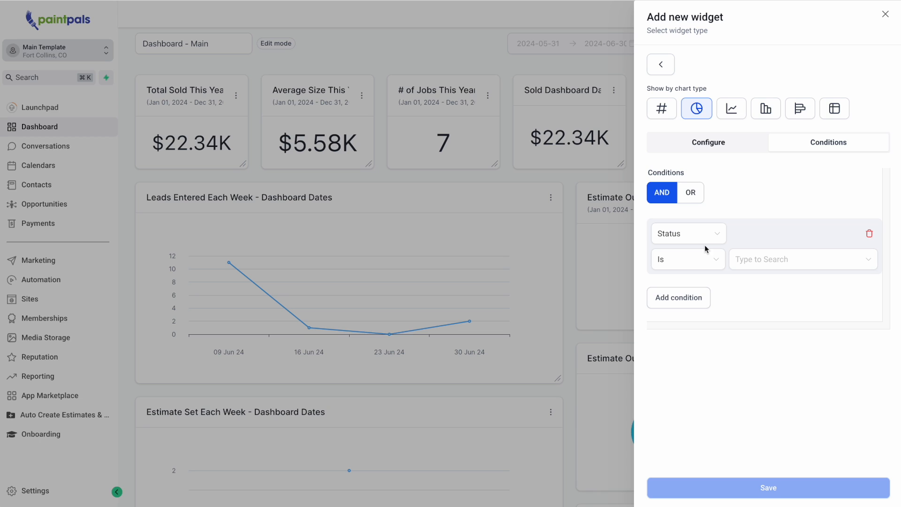
left_click(703, 241)
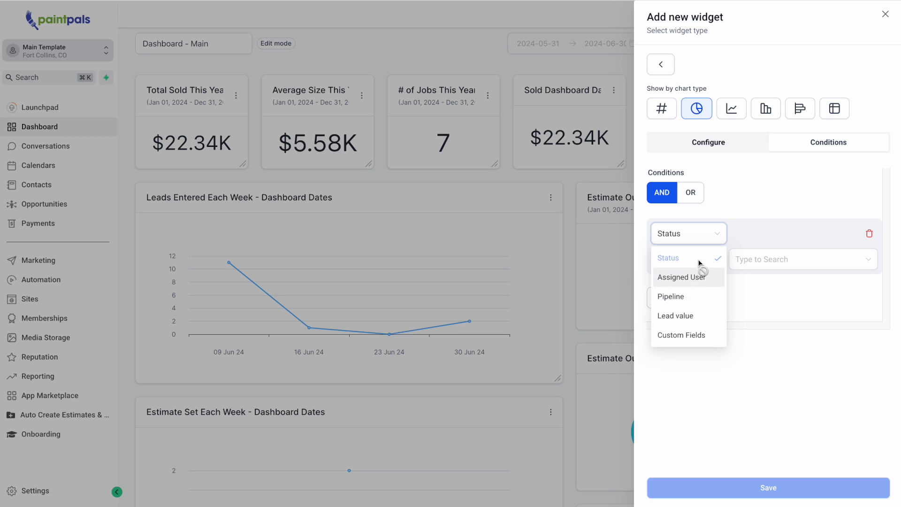
left_click(689, 296)
left_click(776, 265)
left_click(766, 284)
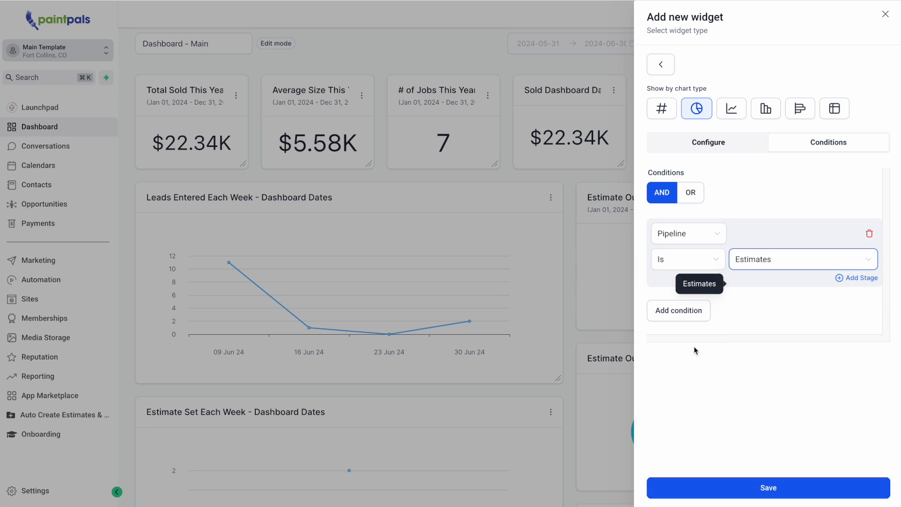
left_click(783, 490)
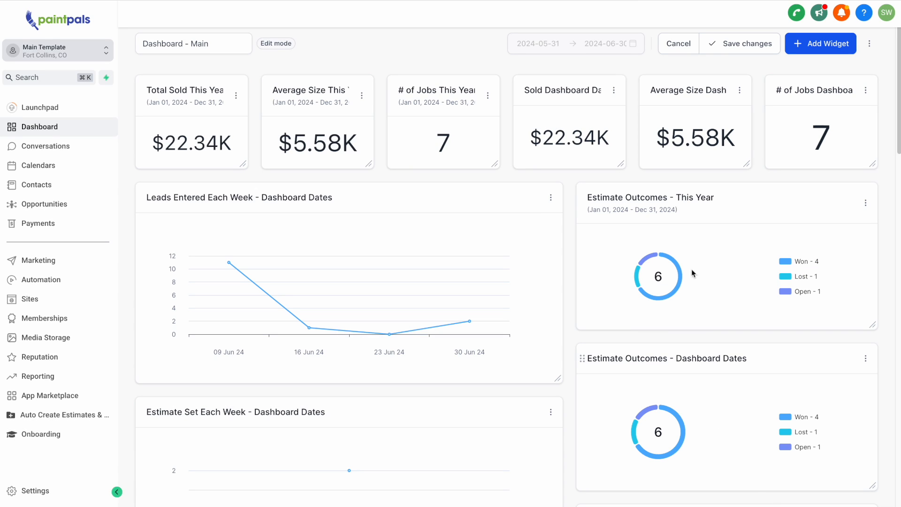
Edit the Opportunity Counts by Status widget so Pipeline Is one of Estimates, Jobs and Leads, and save it.
scroll(719, 305, "down", 10)
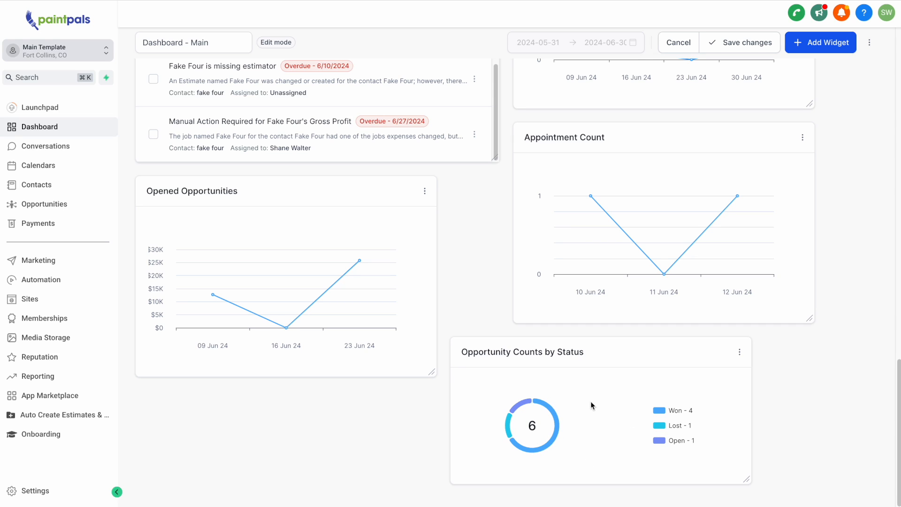
scroll(738, 354, "down", 10)
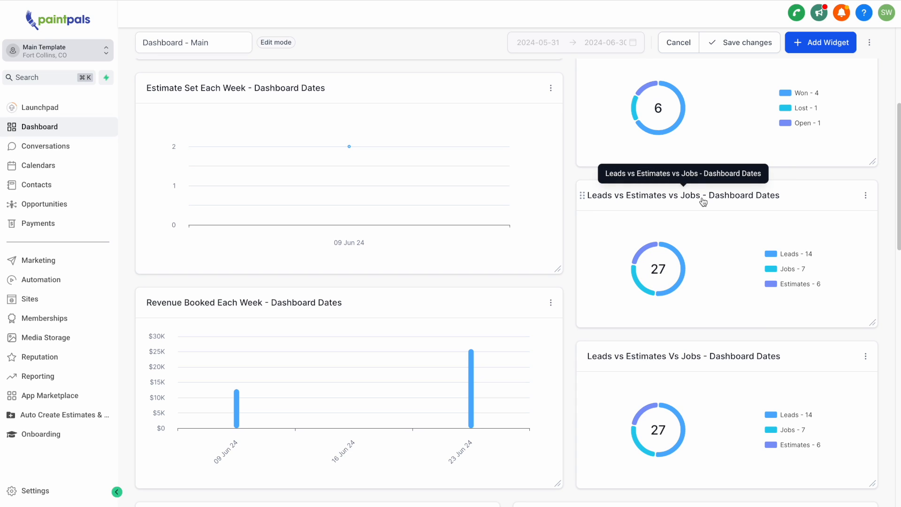
scroll(570, 409, "down", 10)
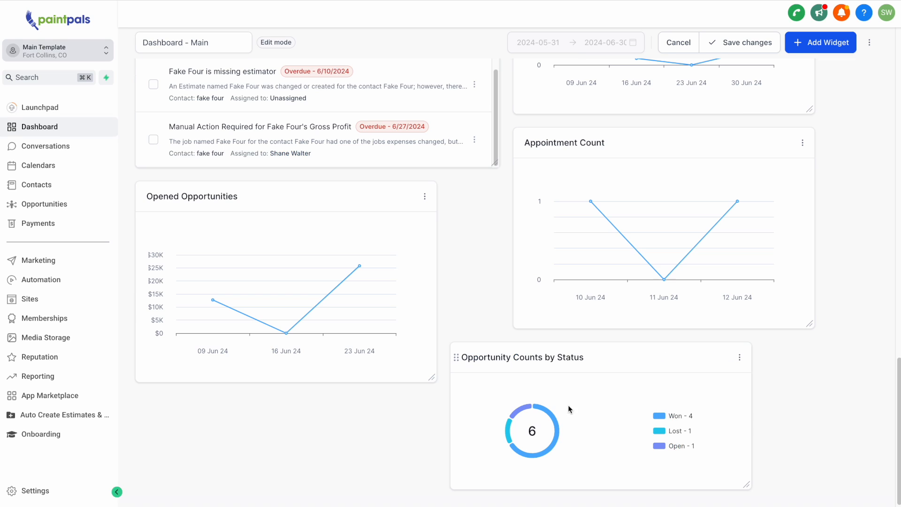
left_click(741, 357)
left_click(735, 313)
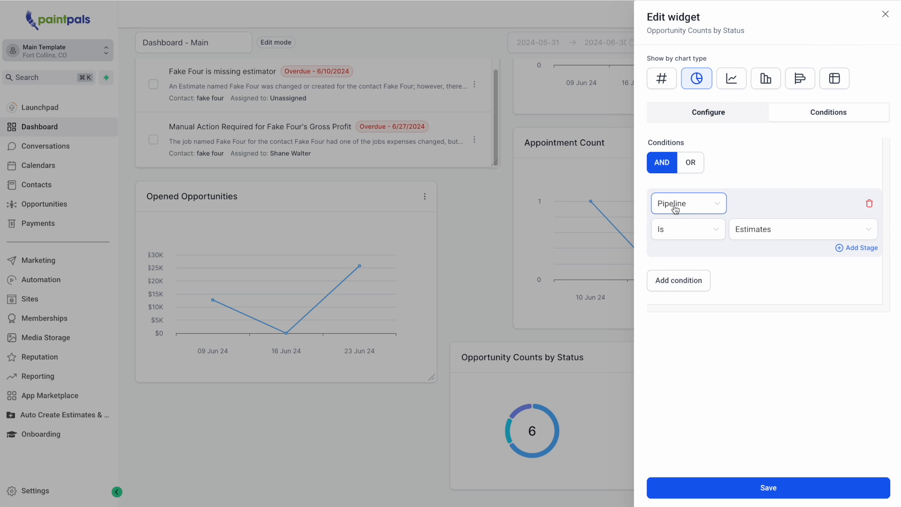
left_click(673, 227)
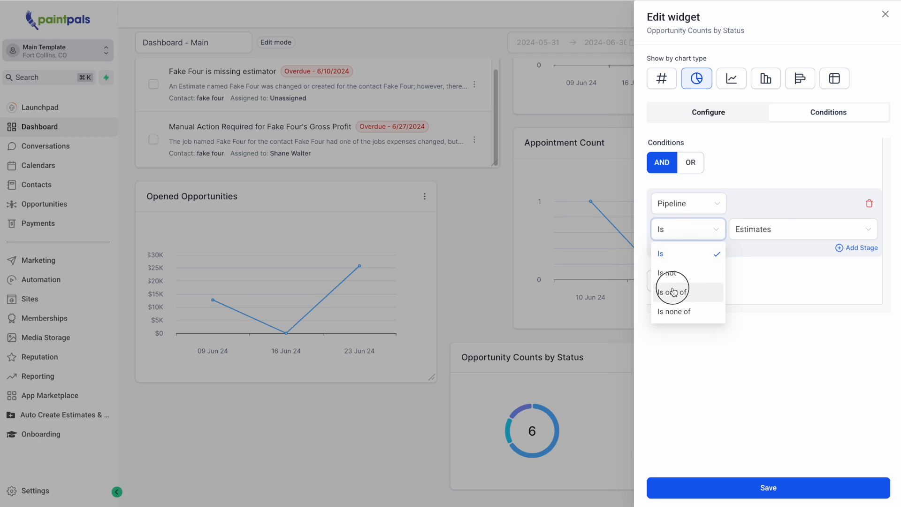
left_click(673, 292)
left_click(815, 230)
left_click(755, 272)
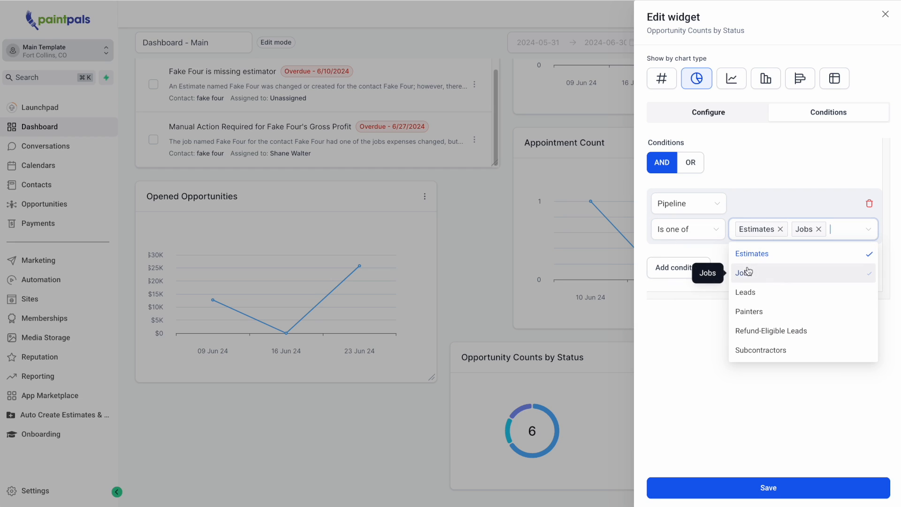
left_click(752, 291)
left_click(779, 486)
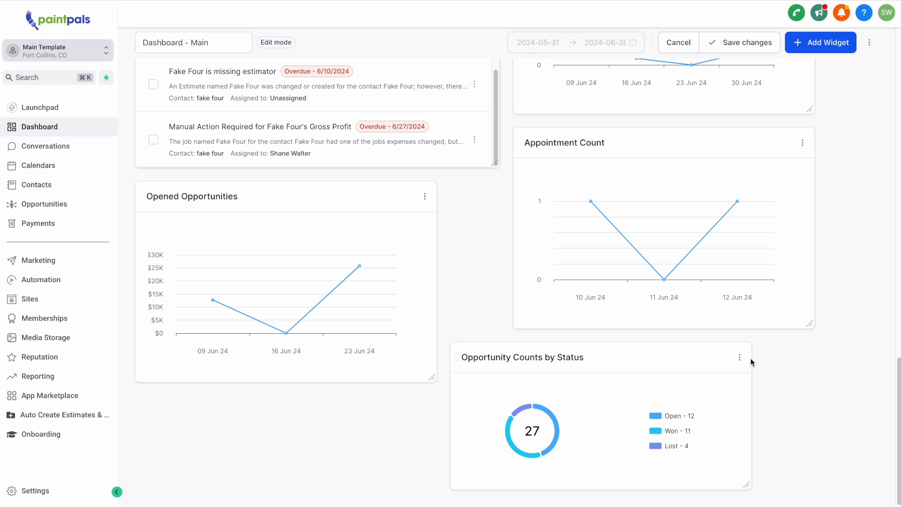
Group the Opportunity Counts by Status widget by Pipeline, save it and inspect its Leads, Estimates and Jobs segments.
left_click(742, 359)
left_click(734, 313)
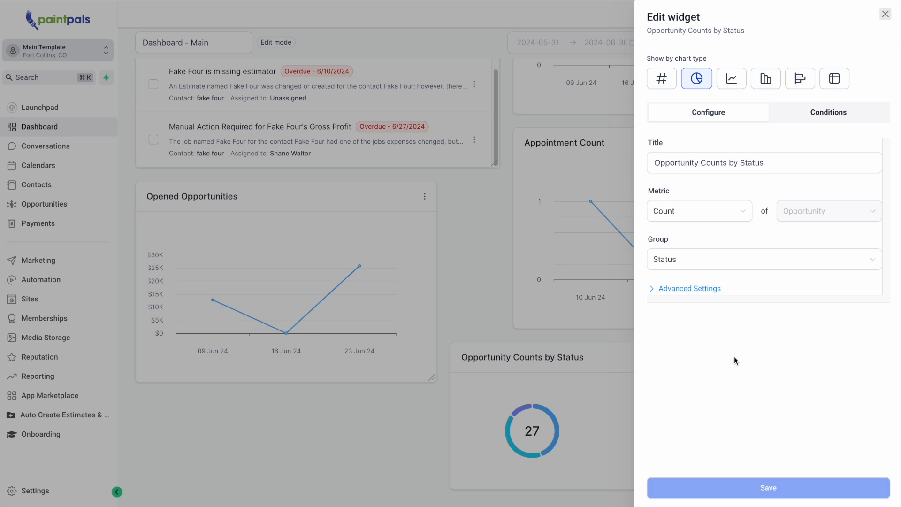
left_click(678, 263)
left_click(680, 322)
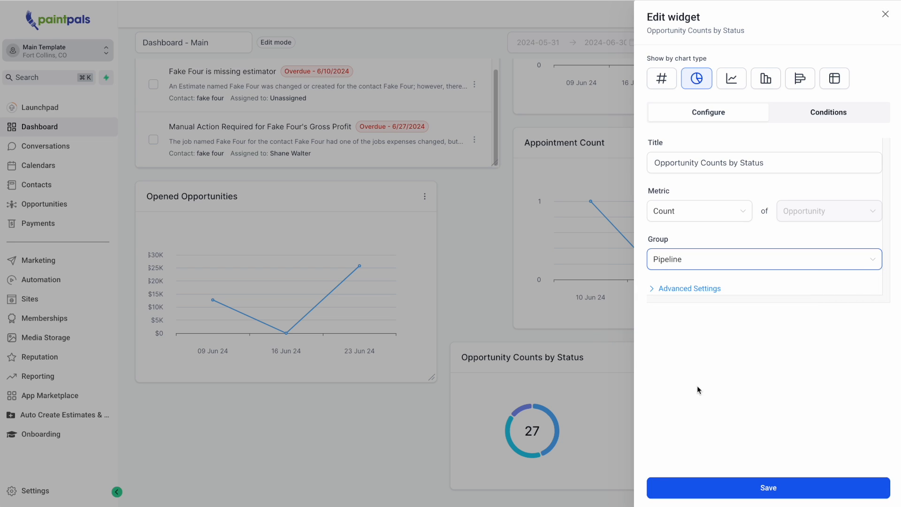
left_click(797, 488)
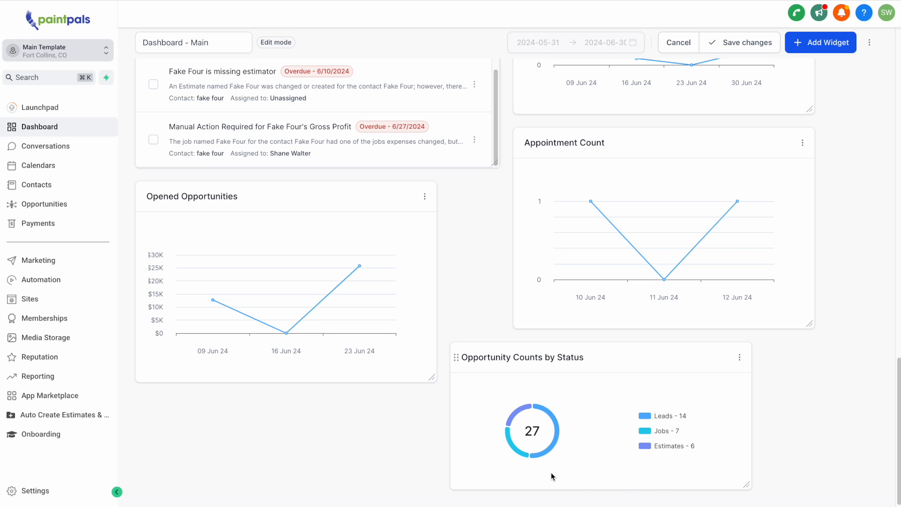
mouse_move(551, 419)
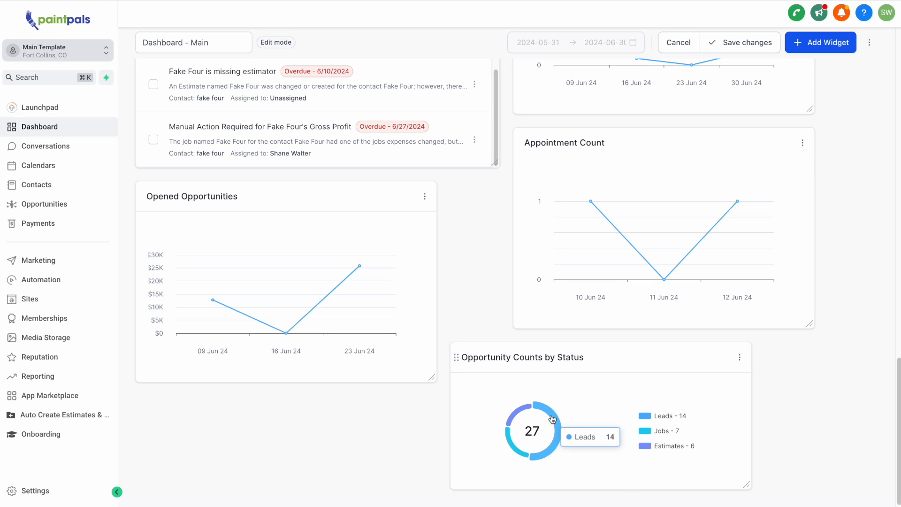
mouse_move(524, 412)
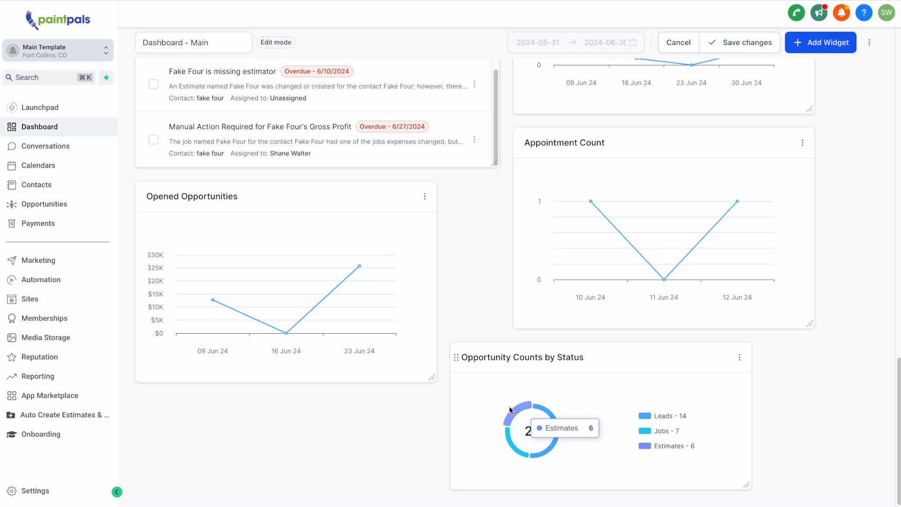
mouse_move(515, 454)
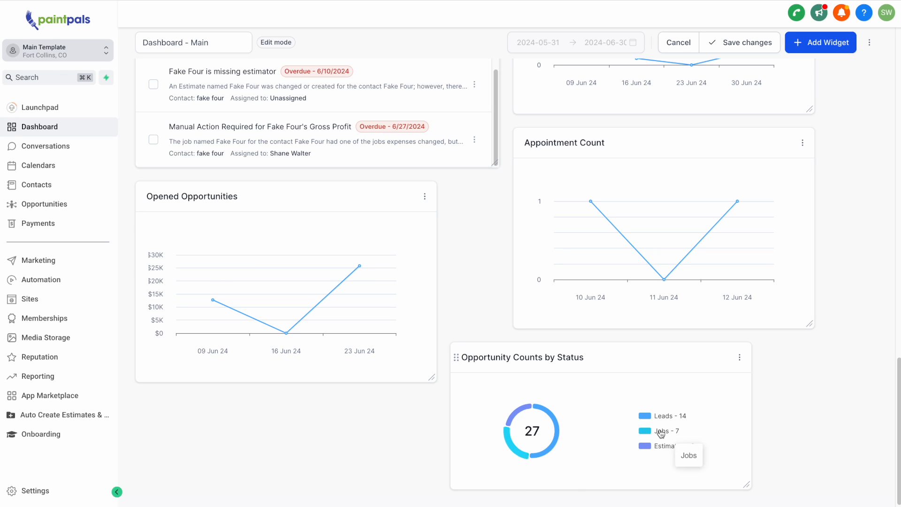
Stay on the dashboard instead of discarding the edits, and save all dashboard changes.
left_click(37, 184)
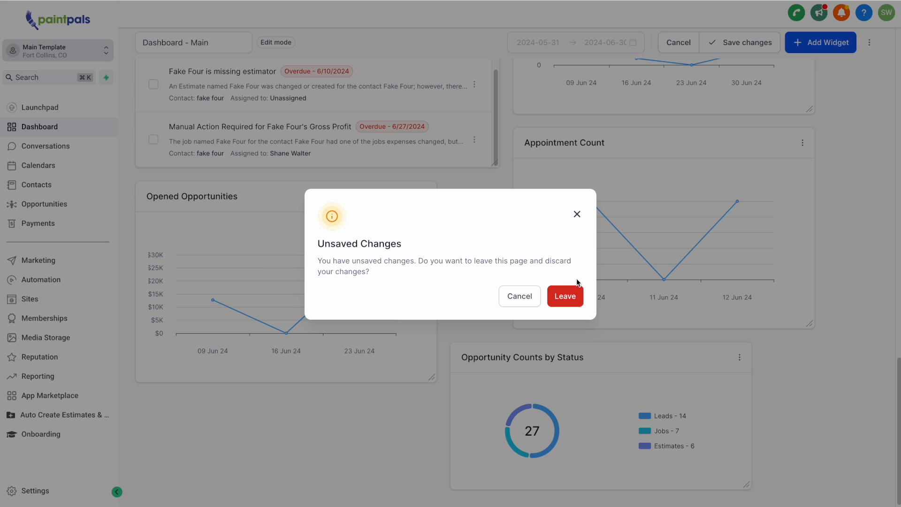
left_click(519, 295)
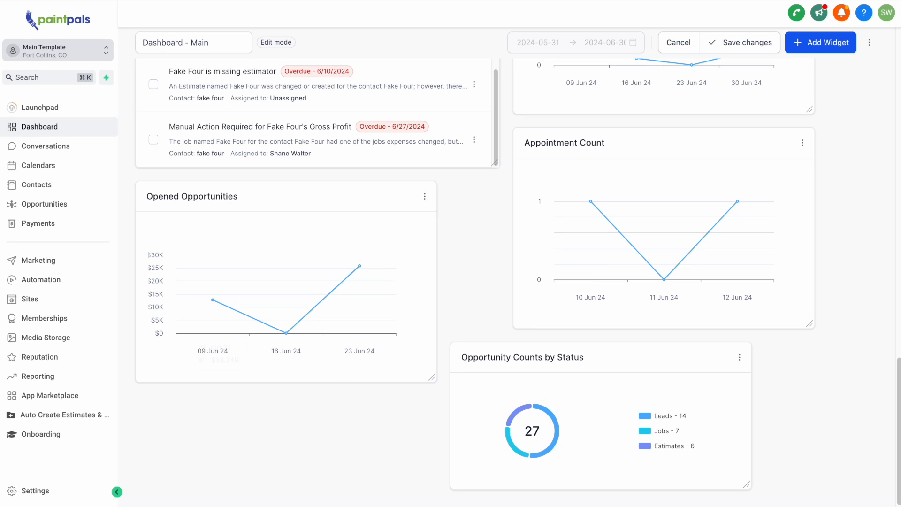
left_click(744, 42)
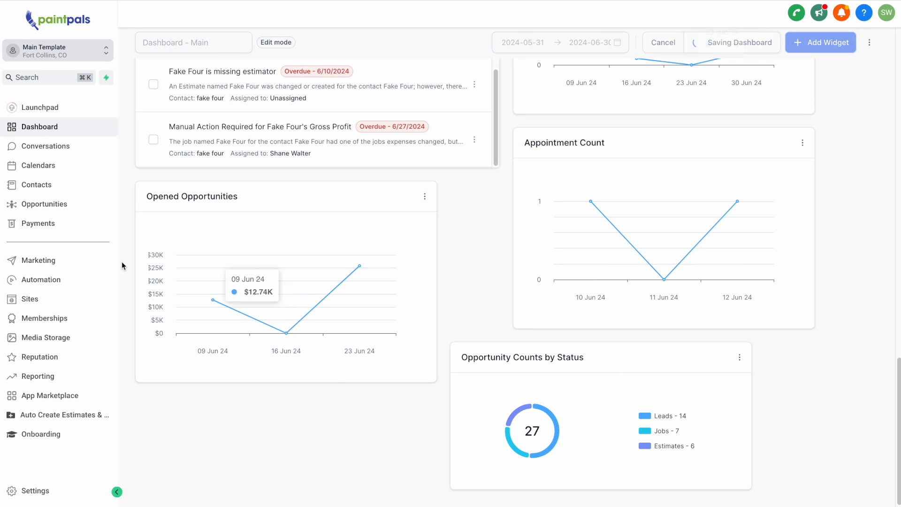
left_click(37, 184)
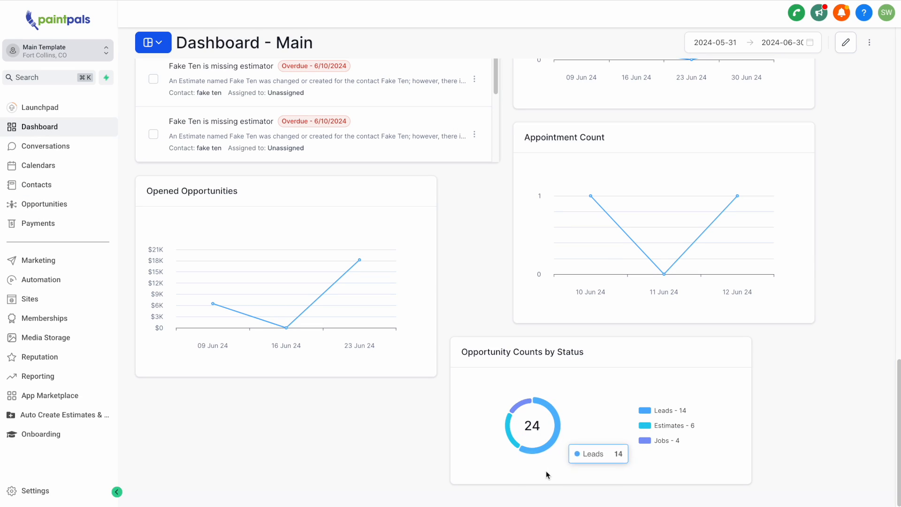
mouse_move(512, 418)
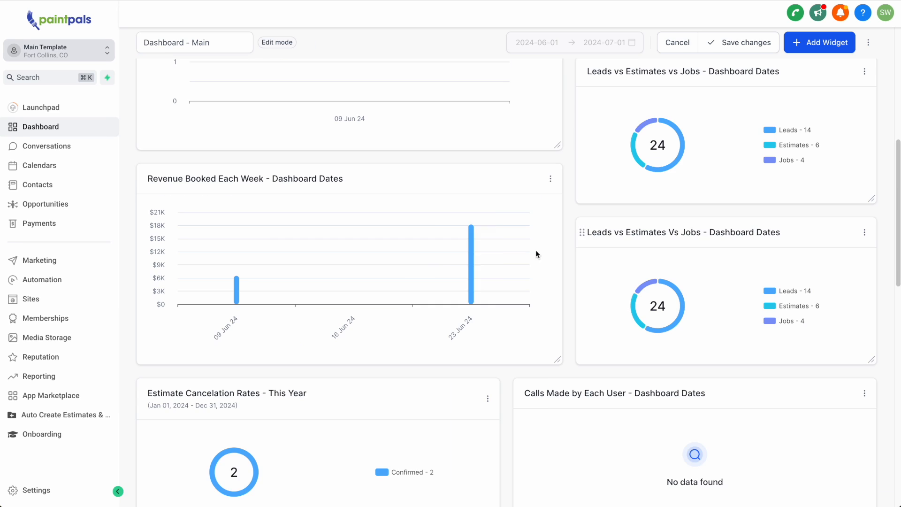
Start a new Cancelled Appointments Count widget from the Appointments category.
scroll(536, 250, "down", 3)
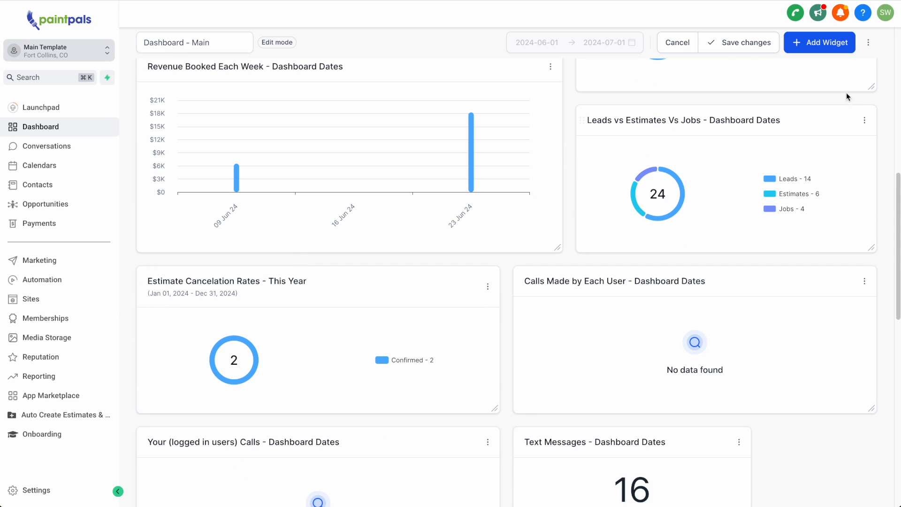
left_click(829, 51)
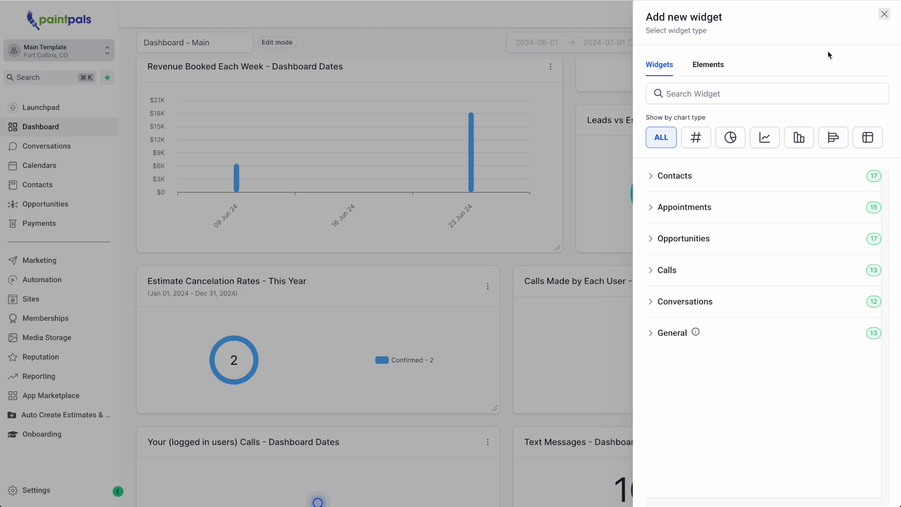
left_click(671, 212)
scroll(746, 324, "down", 3)
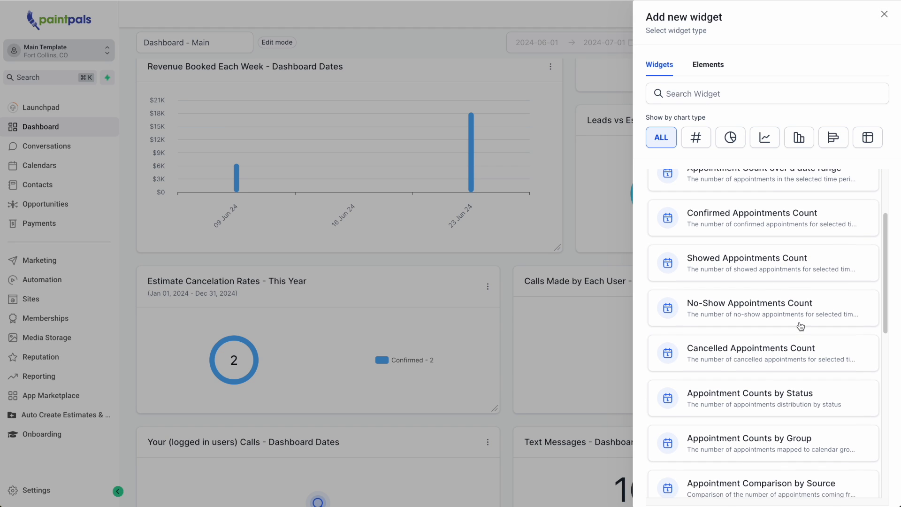
left_click(738, 358)
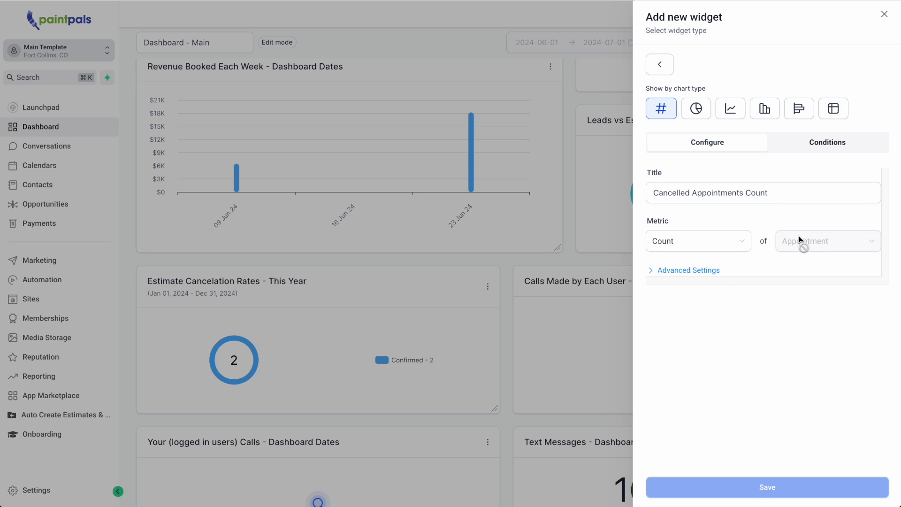
Try the line chart type for the cancelled appointments widget, and switch it to a pie chart grouped by Status.
left_click(707, 271)
left_click(730, 108)
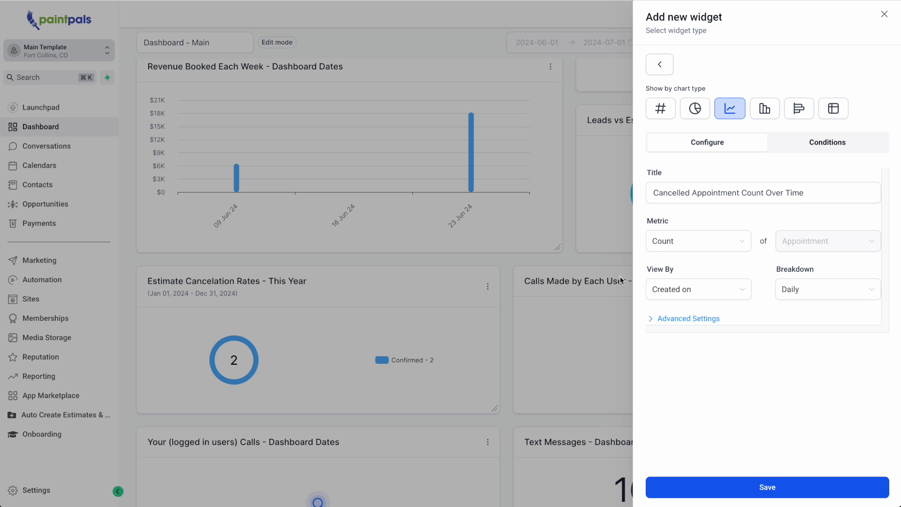
left_click(695, 108)
double_click(668, 269)
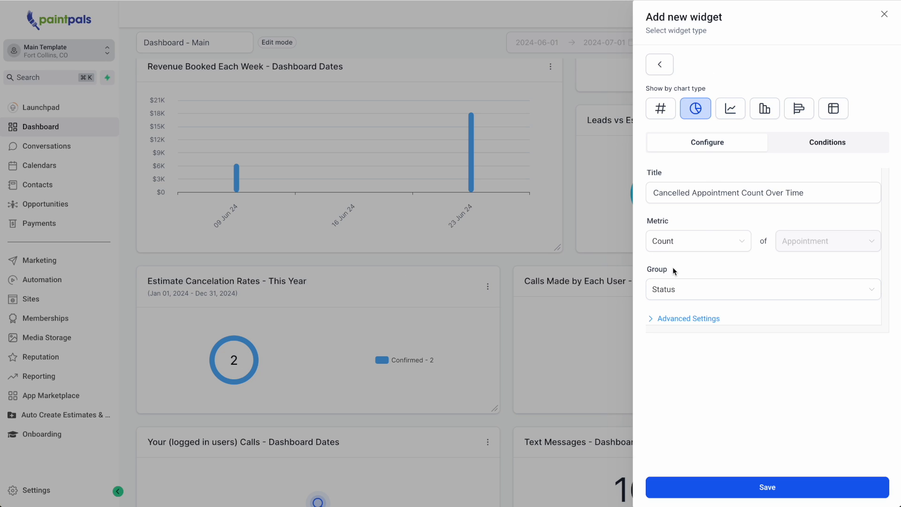
left_click(724, 294)
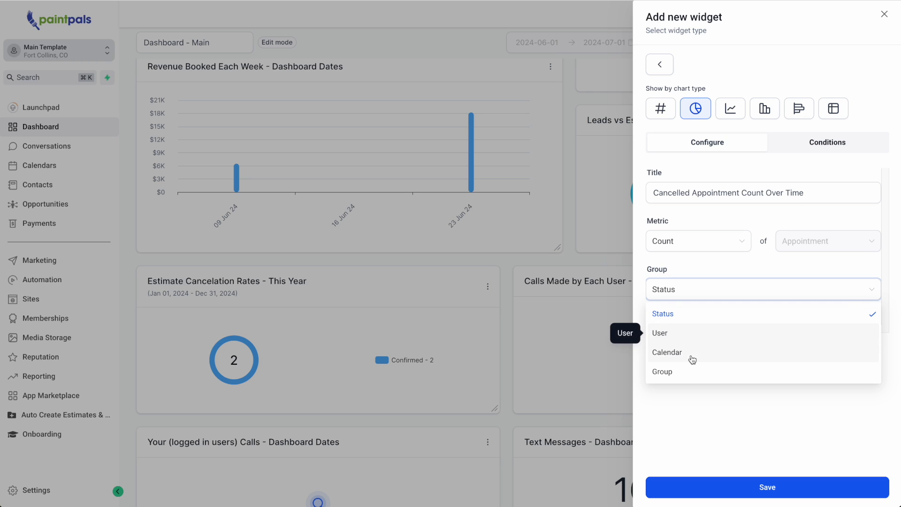
left_click(680, 314)
Group the cancelled appointments pie chart by User and examine its Order and Limit advanced settings.
scroll(727, 375, "down", 1)
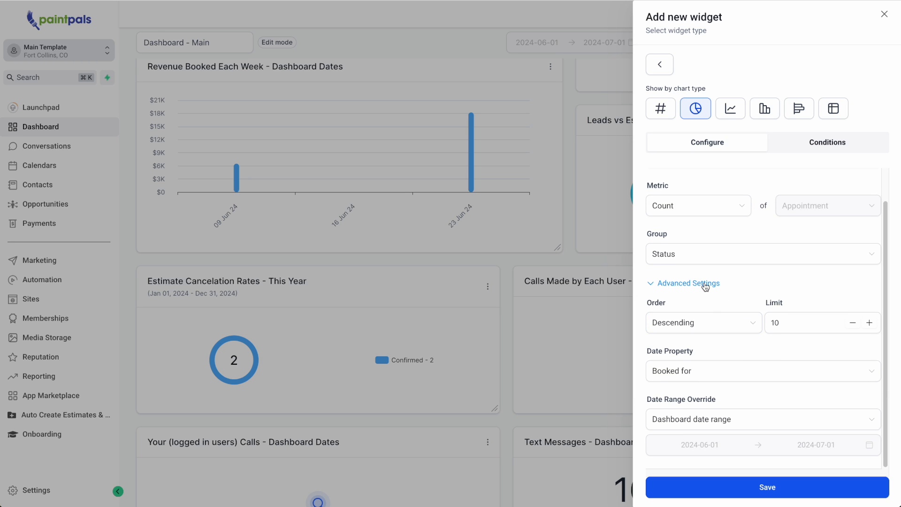
left_click_drag(666, 302, 665, 301)
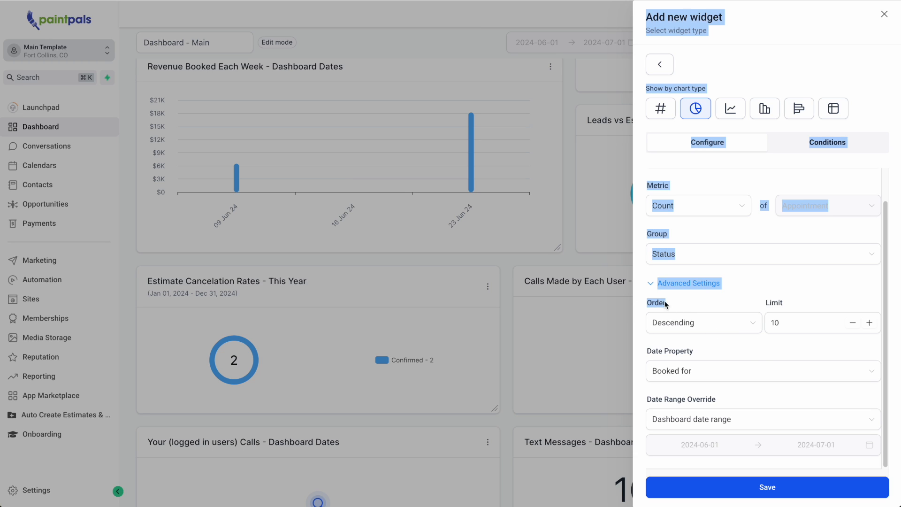
left_click(786, 304)
left_click(689, 249)
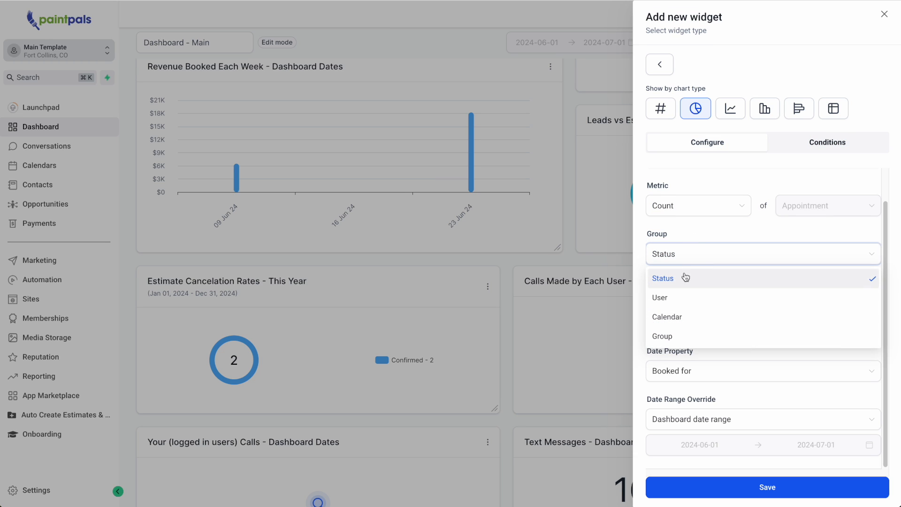
left_click(730, 297)
left_click(785, 322)
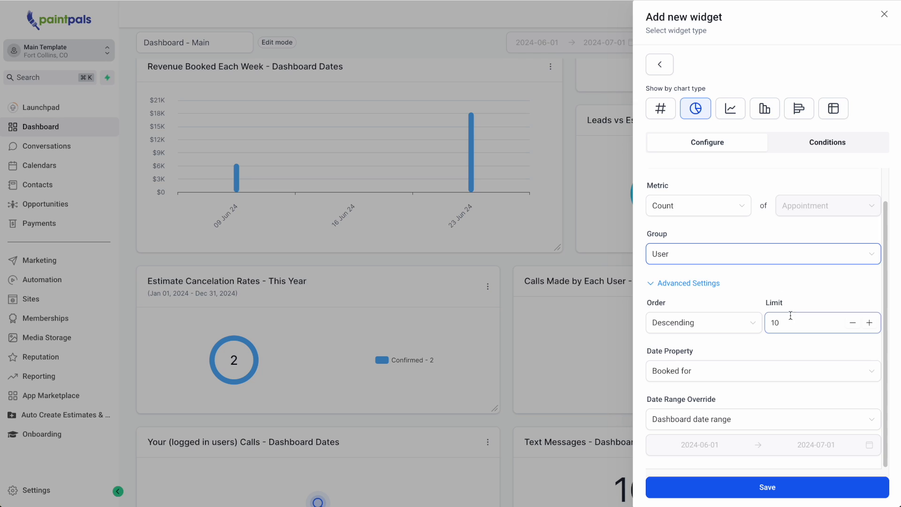
left_click_drag(784, 322, 796, 308)
left_click(869, 324)
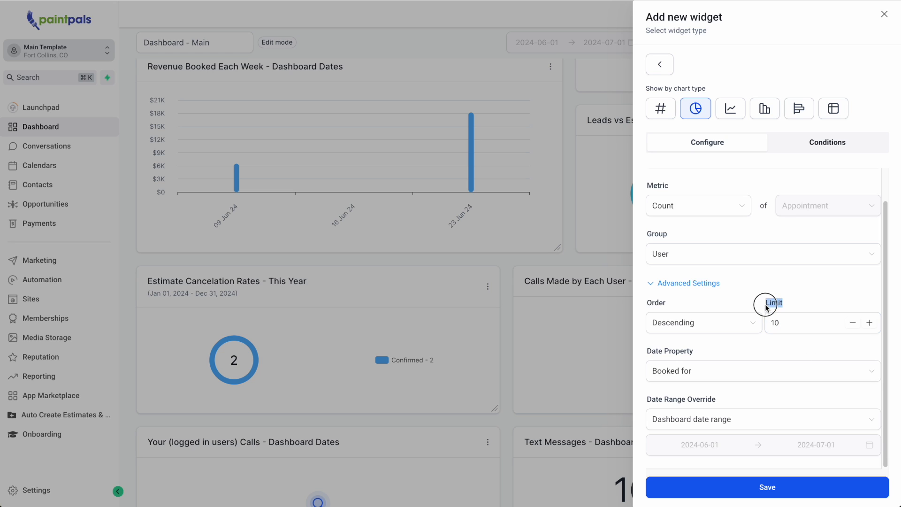
Examine the Order and Date Property options of the cancelled appointments widget, keeping Descending and Booked for.
left_click(734, 323)
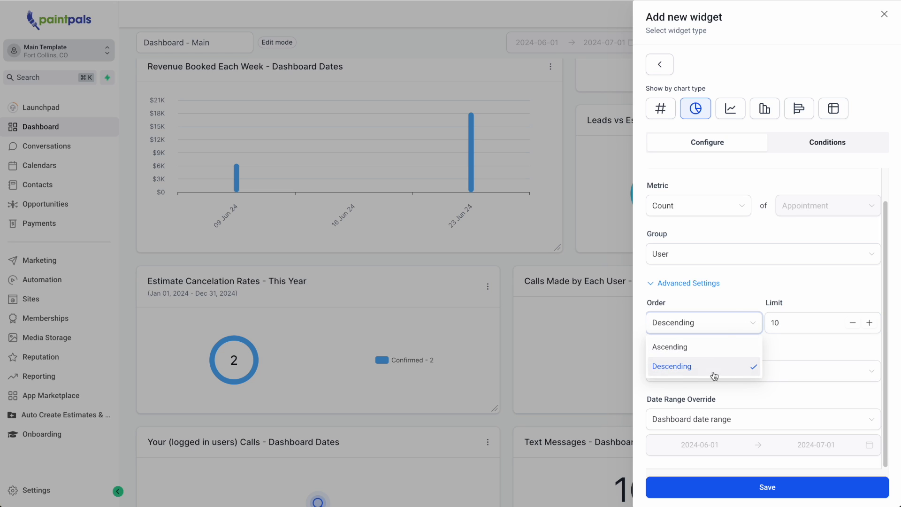
left_click(711, 372)
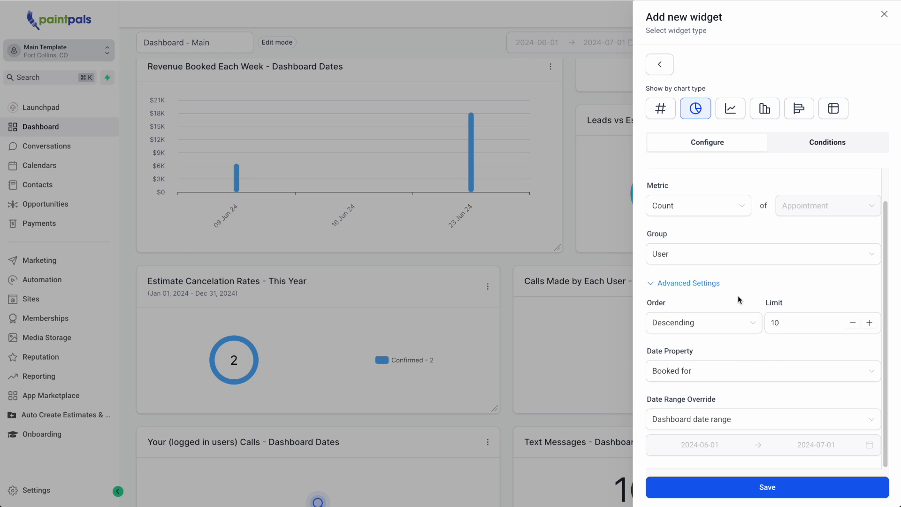
left_click(724, 374)
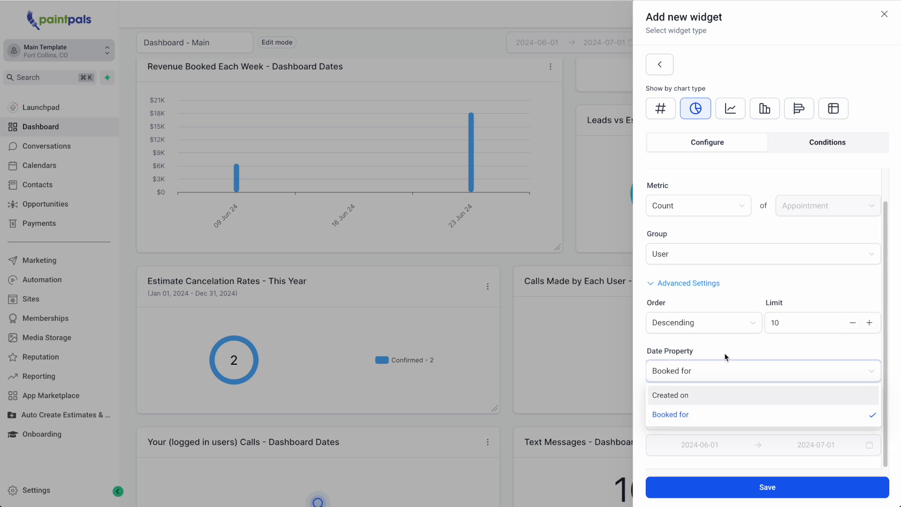
left_click(706, 408)
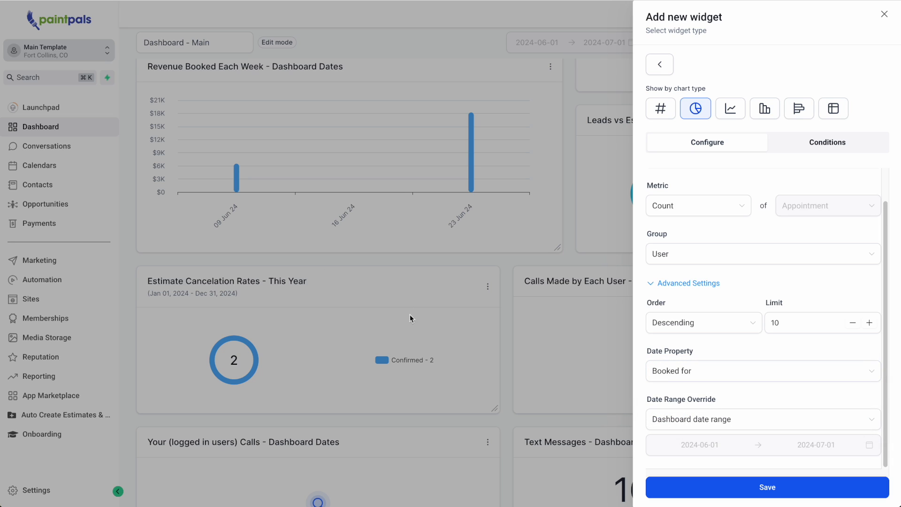
Remove the Cancelled status condition, group the appointments pie chart by Status, and close the widget without saving.
left_click(822, 145)
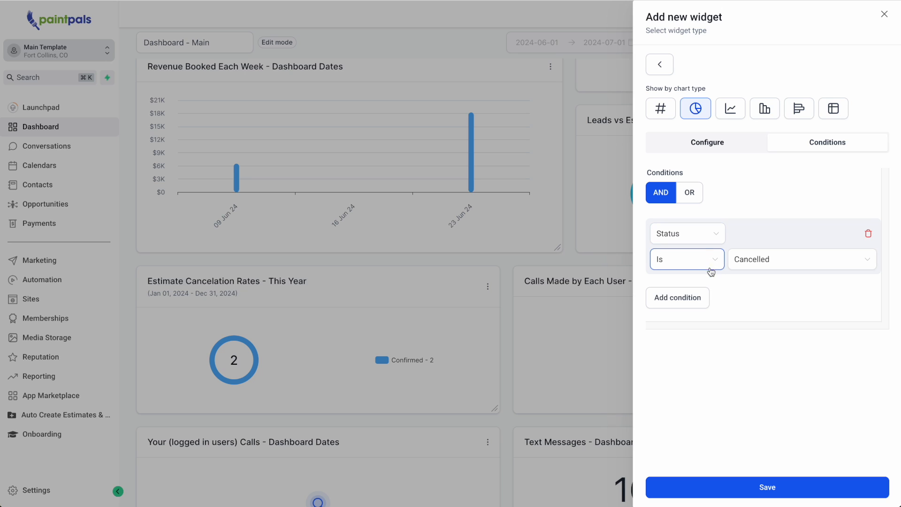
left_click(868, 236)
left_click(707, 141)
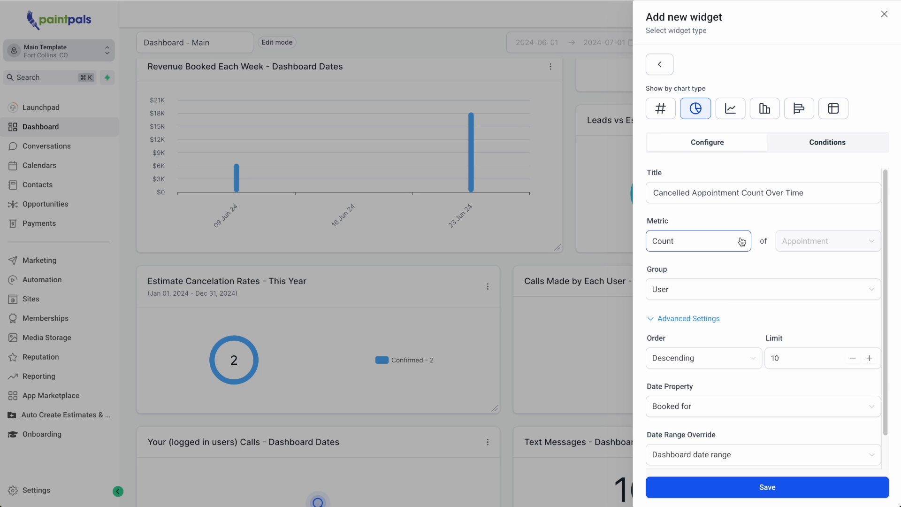
left_click(711, 289)
left_click(703, 313)
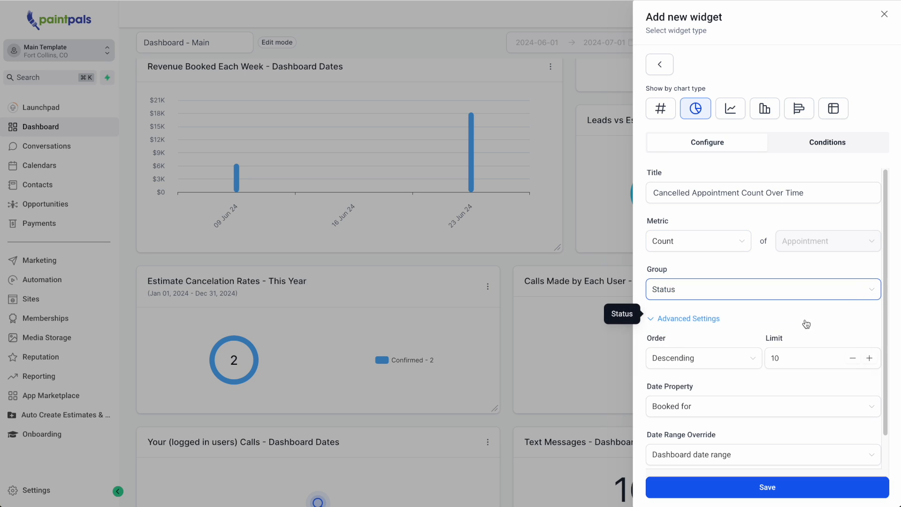
left_click(686, 321)
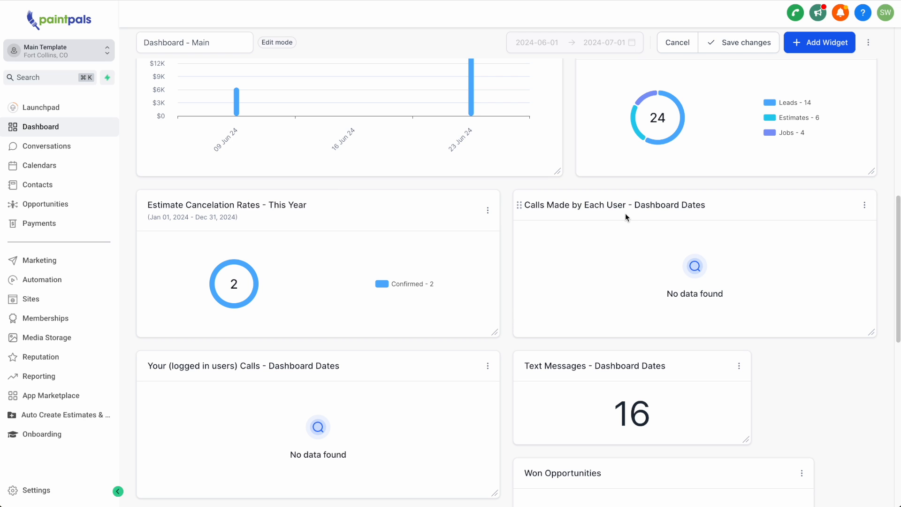
Start an Outgoing calls by status widget from the Calls category and group it by Call attended by.
left_click(835, 41)
left_click(669, 276)
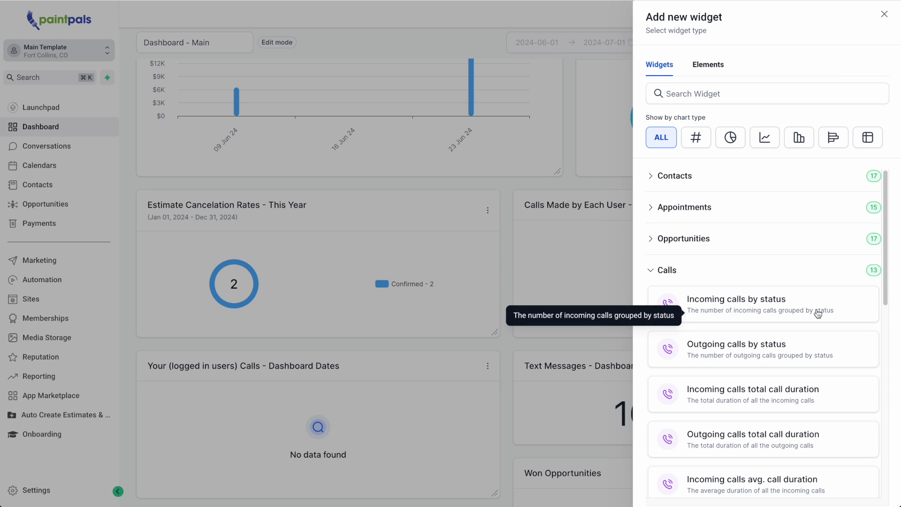
scroll(816, 318, "down", 2)
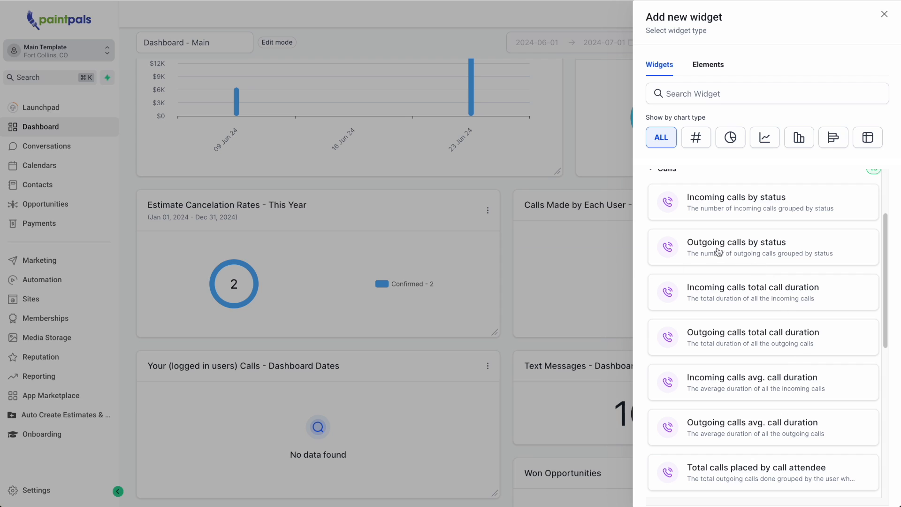
left_click(771, 248)
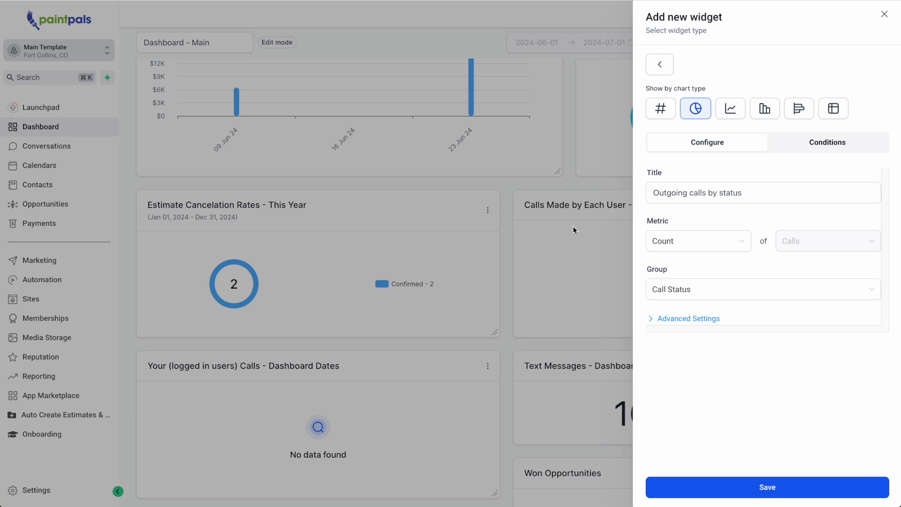
left_click(707, 292)
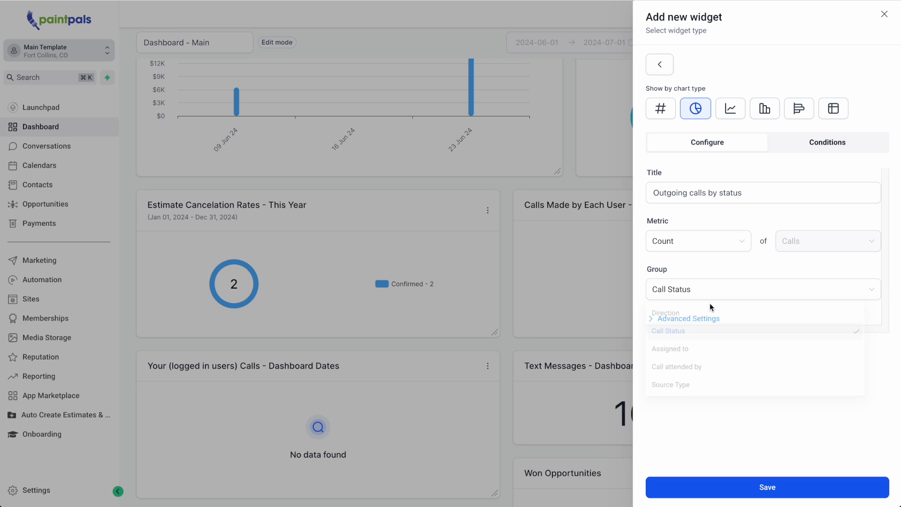
left_click(694, 377)
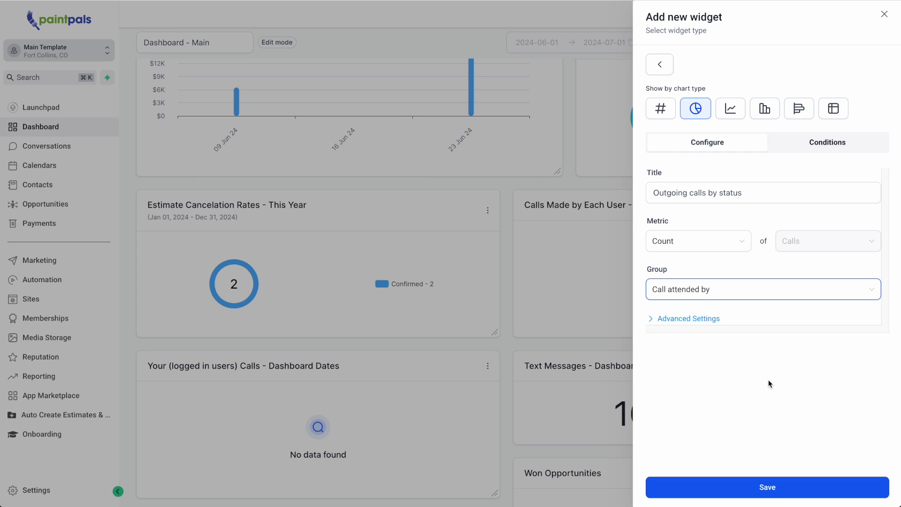
left_click(661, 240)
left_click(773, 251)
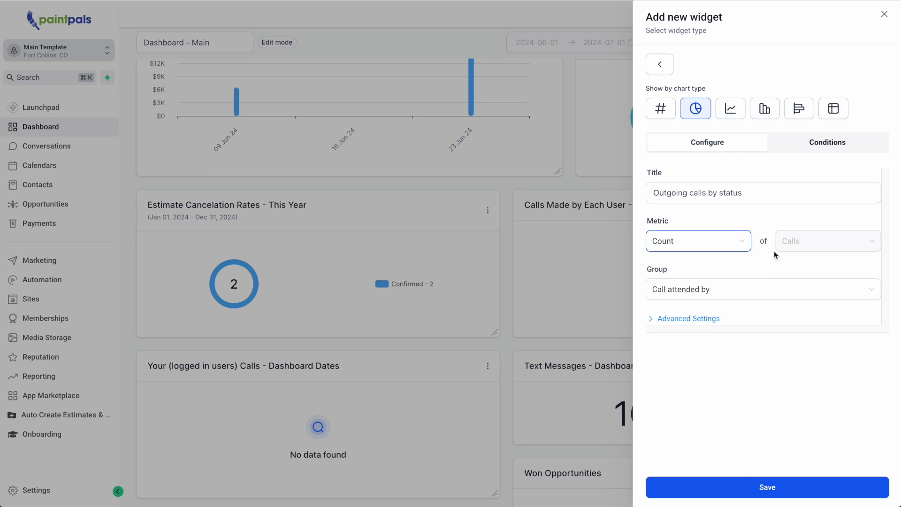
Review the Direction condition's choices for the calls widget, keep Outgoing, and close the widget without saving.
left_click(837, 143)
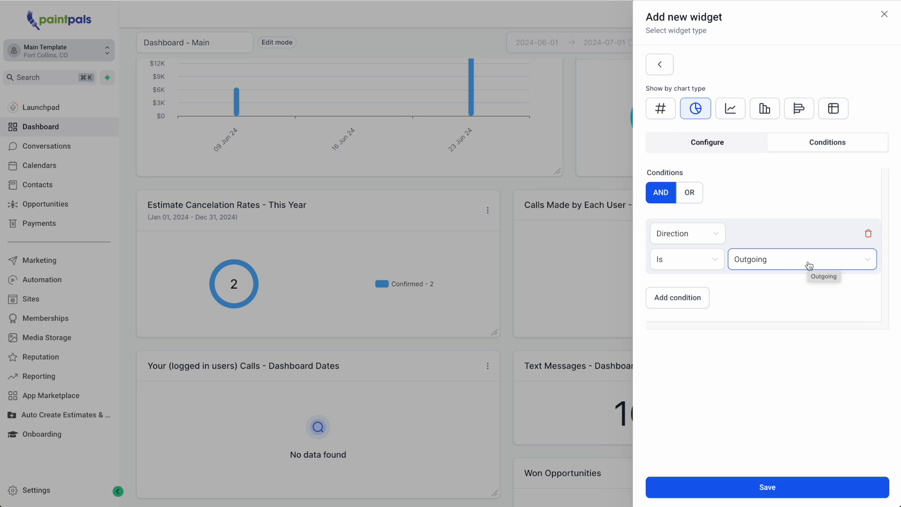
left_click(809, 266)
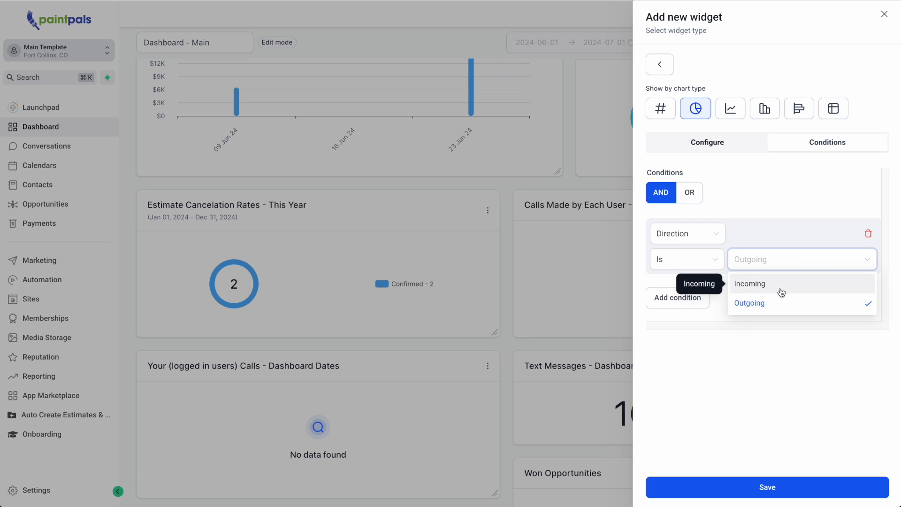
left_click(802, 209)
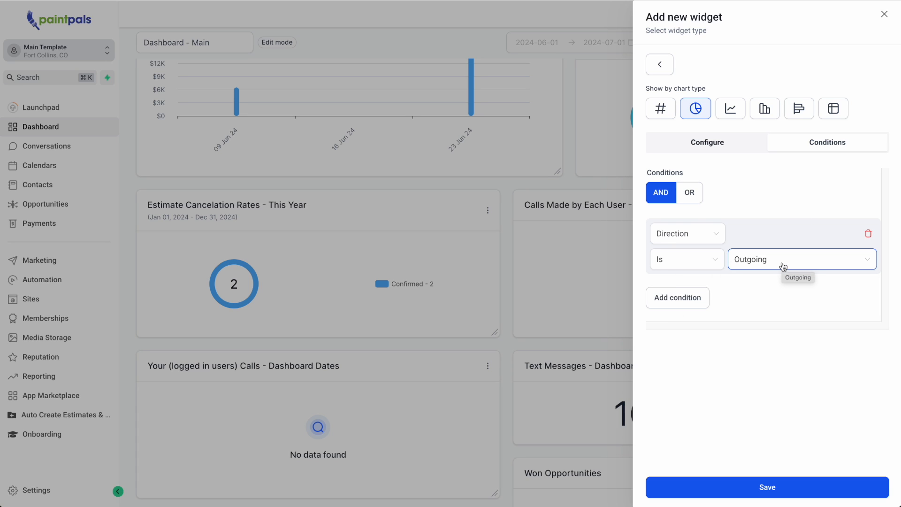
left_click(783, 265)
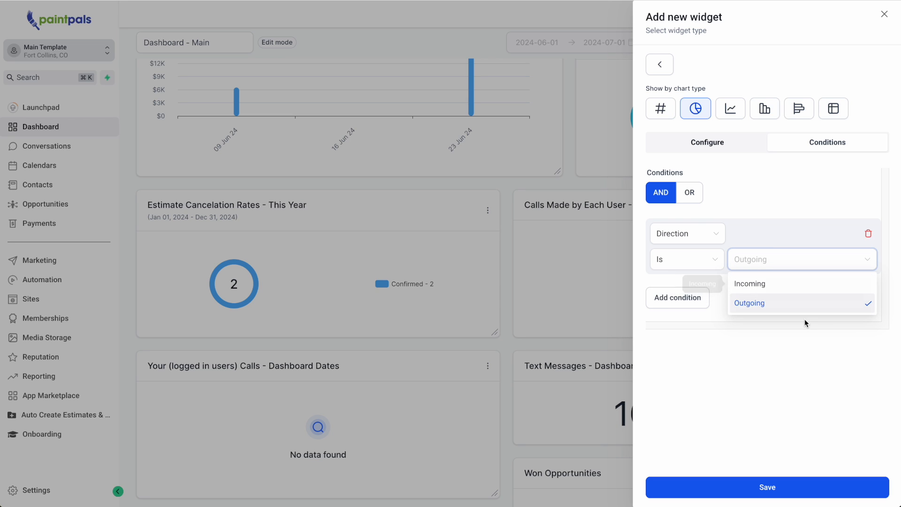
left_click(800, 306)
left_click(736, 146)
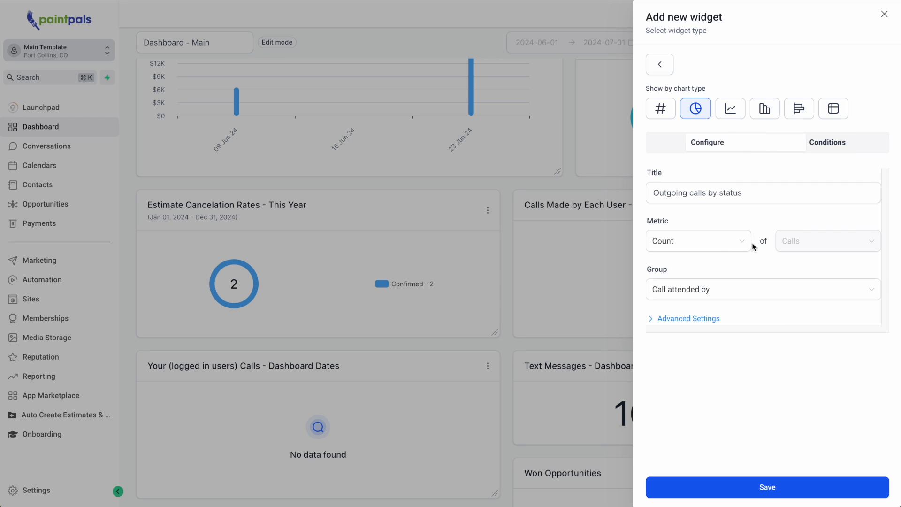
left_click(884, 15)
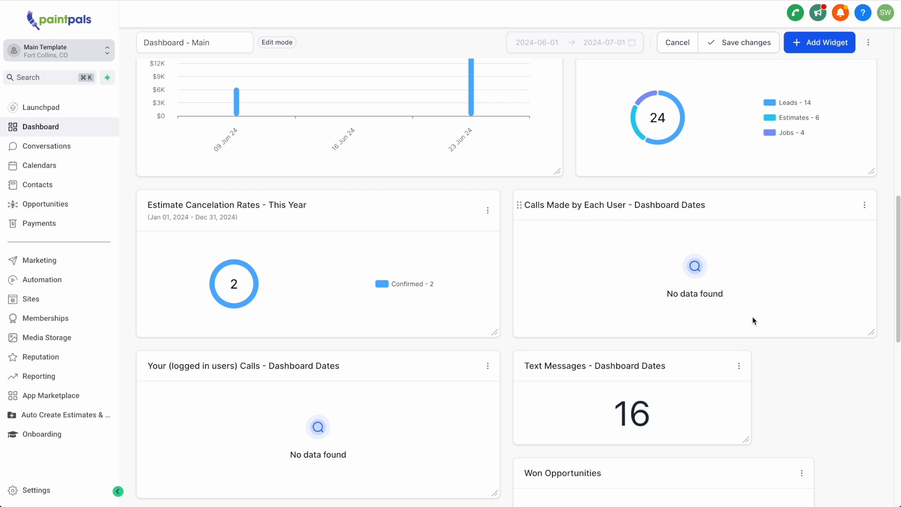
Examine the grouping and conditions of the Your (logged in users) Calls widget, and close it unchanged.
scroll(752, 316, "down", 1)
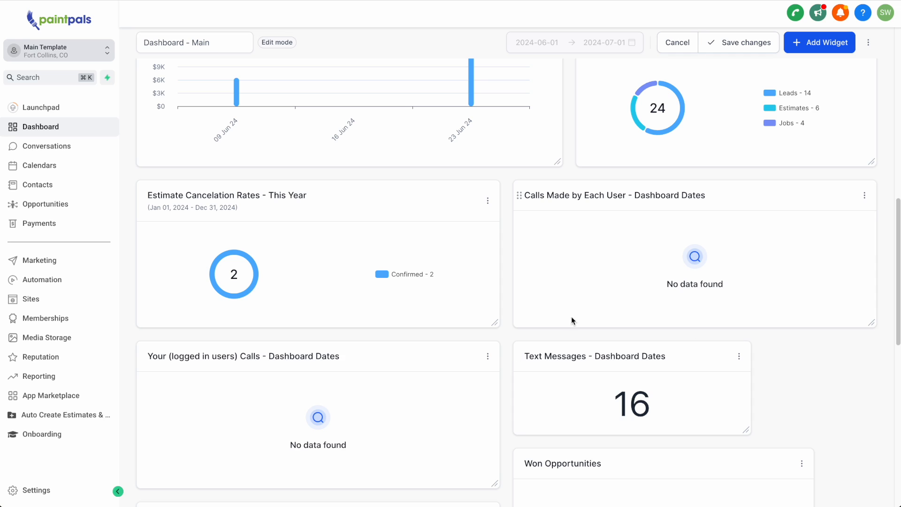
scroll(563, 322, "down", 2)
scroll(540, 326, "down", 2)
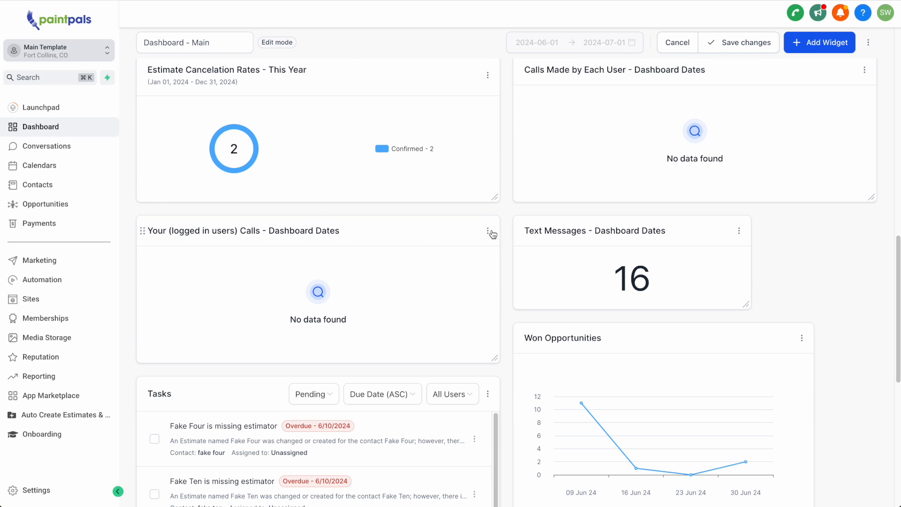
left_click(488, 231)
left_click(483, 190)
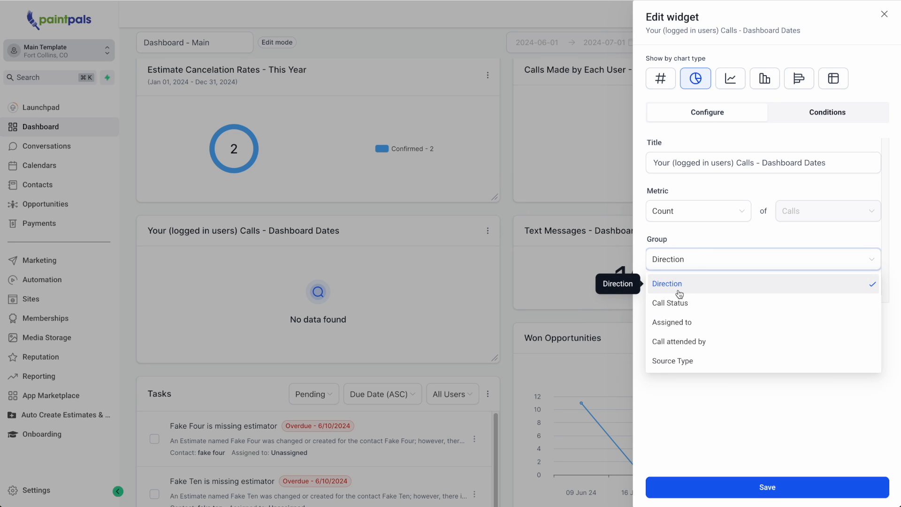
left_click(695, 242)
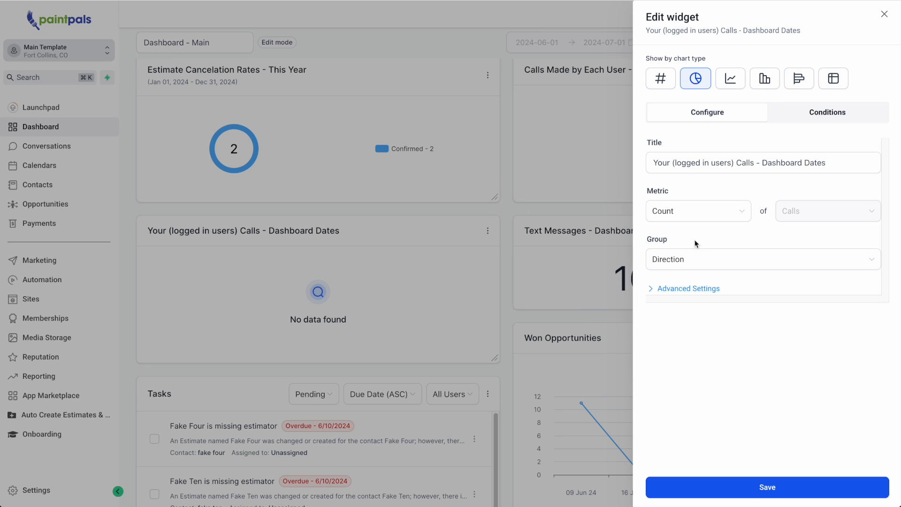
left_click(821, 118)
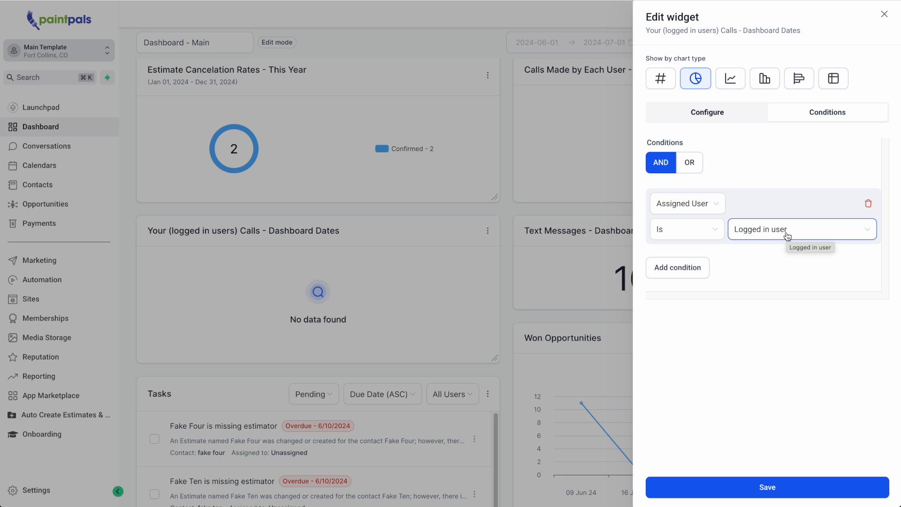
left_click(884, 16)
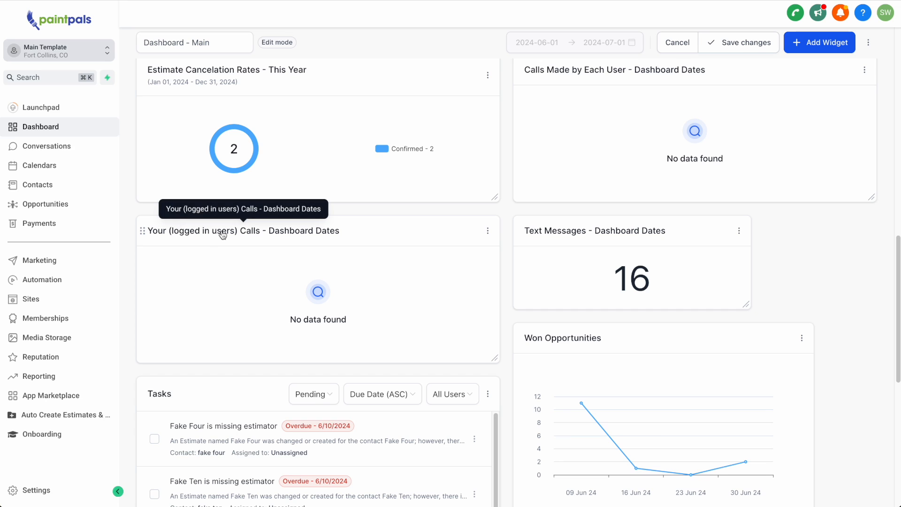
Start a Total Unread Messages widget from the Conversations category, set its metric to Count, and expand the advanced settings.
scroll(468, 314, "down", 1)
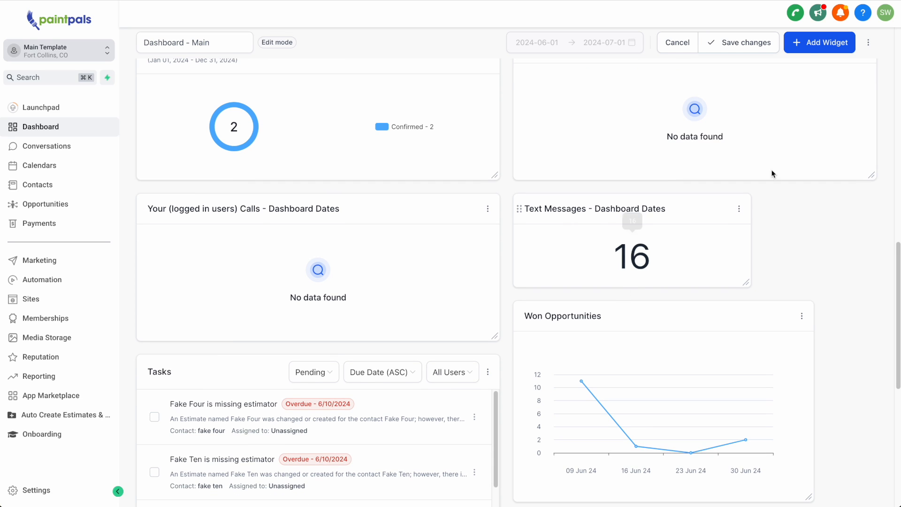
left_click(817, 42)
left_click(671, 303)
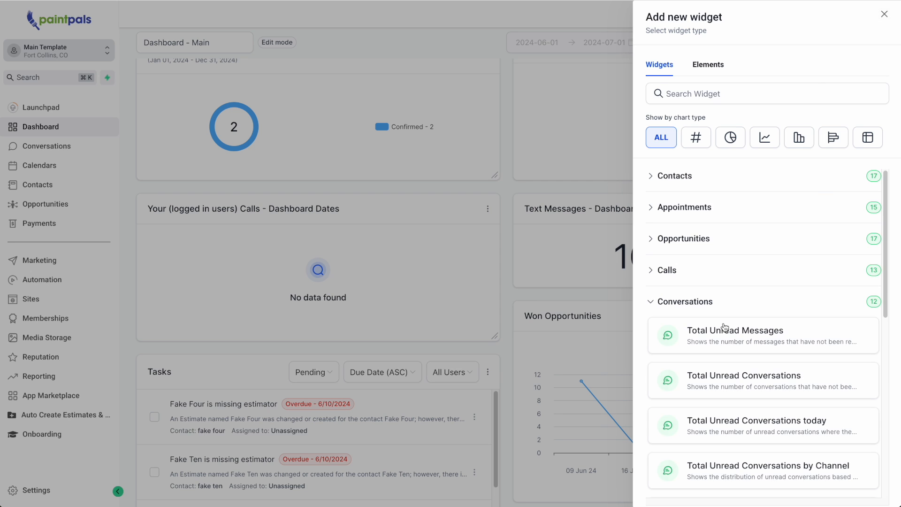
scroll(778, 328, "down", 8)
scroll(774, 349, "up", 6)
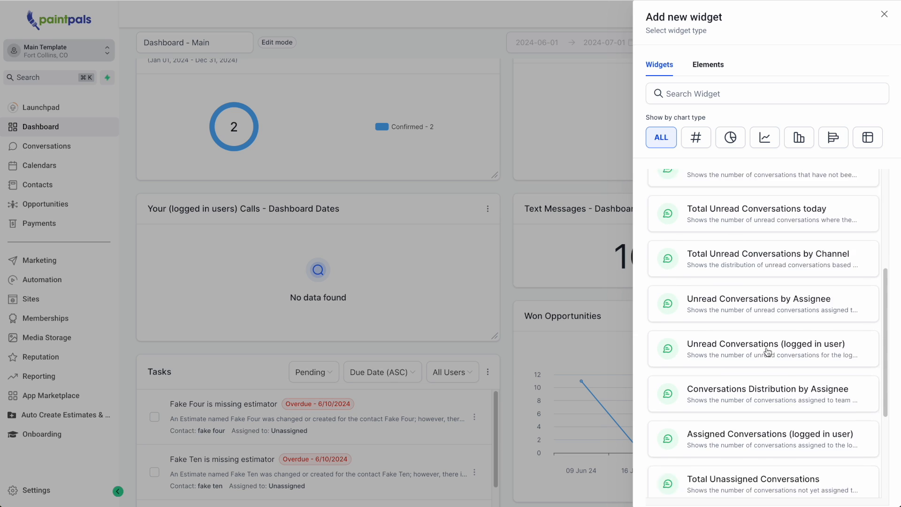
left_click(737, 222)
left_click(704, 249)
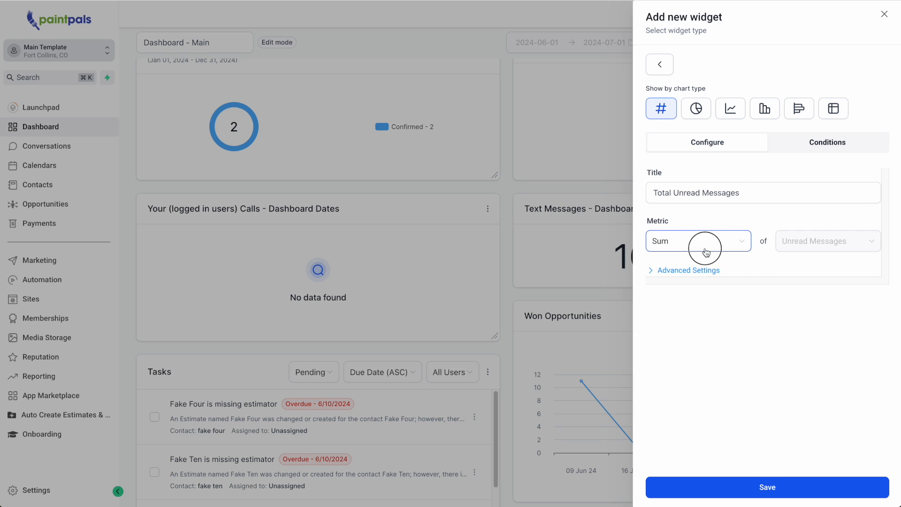
left_click(688, 268)
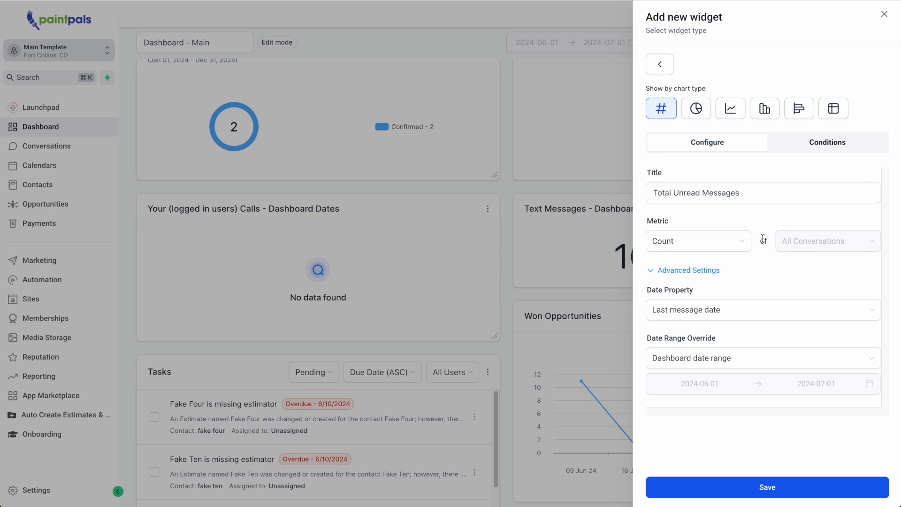
Replace the widget's Unread conversation condition with a last message type of SMS.
left_click(836, 150)
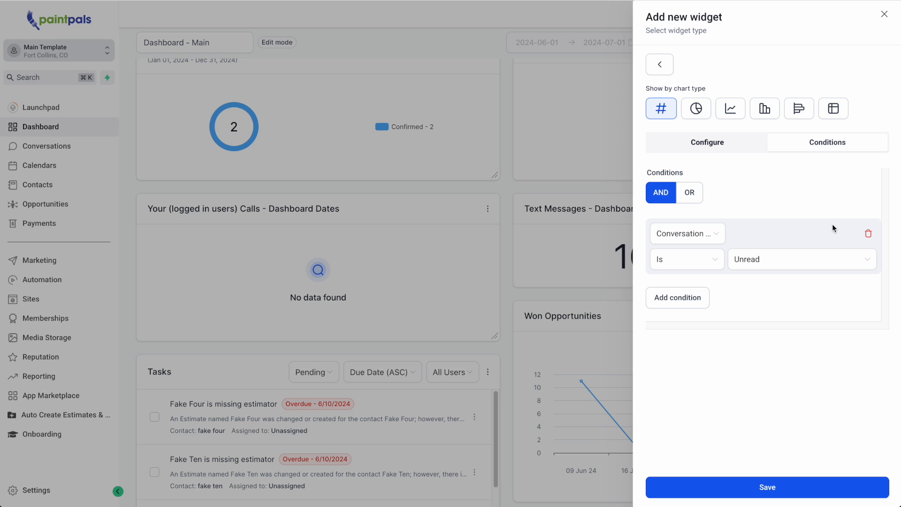
left_click(790, 261)
left_click(709, 241)
left_click(703, 277)
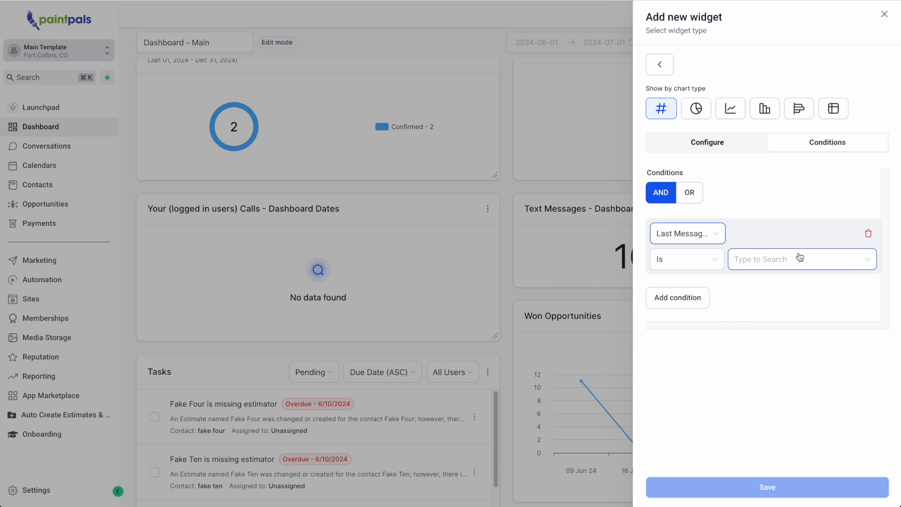
left_click(798, 259)
left_click(748, 309)
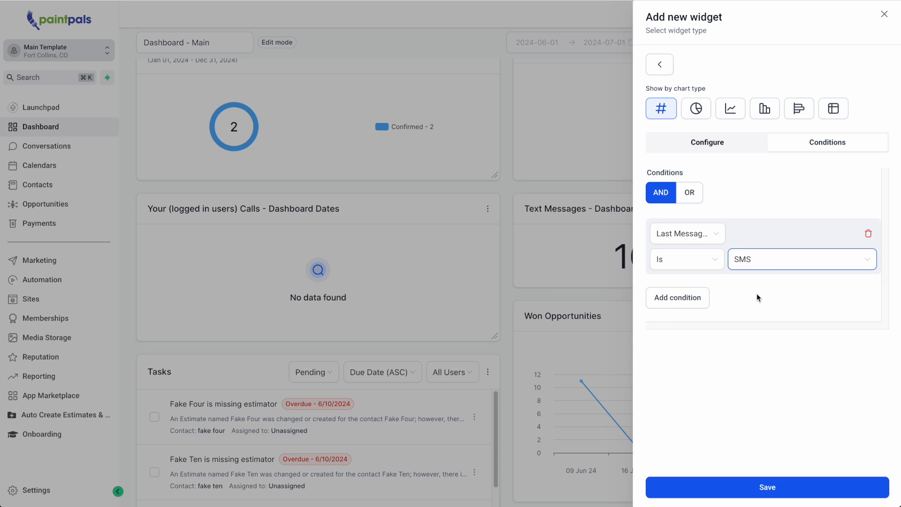
Add a second condition to the messages widget requiring the last outbound message type to be Manual.
left_click(677, 298)
left_click(687, 297)
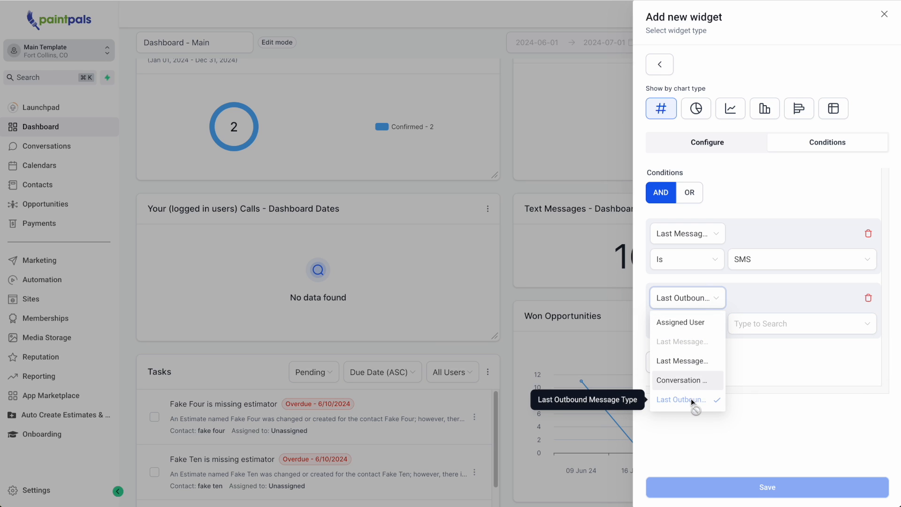
left_click(754, 307)
left_click(767, 326)
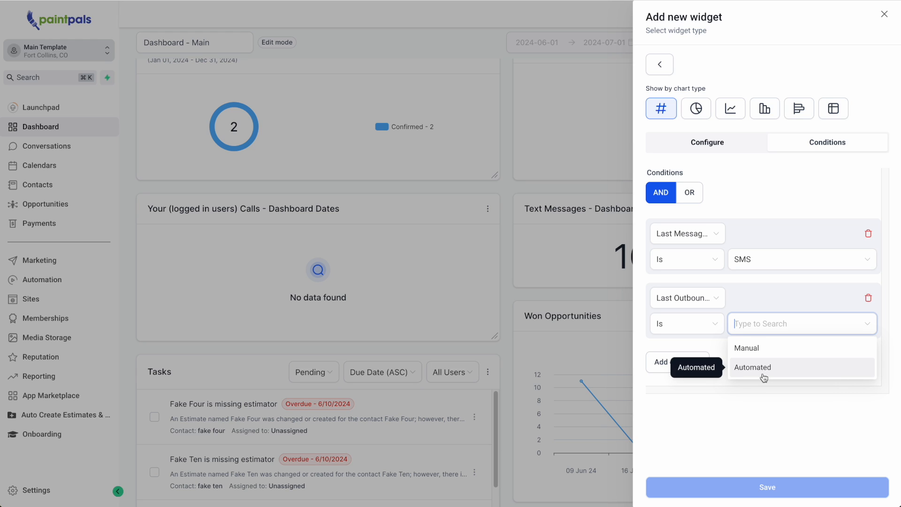
left_click(750, 349)
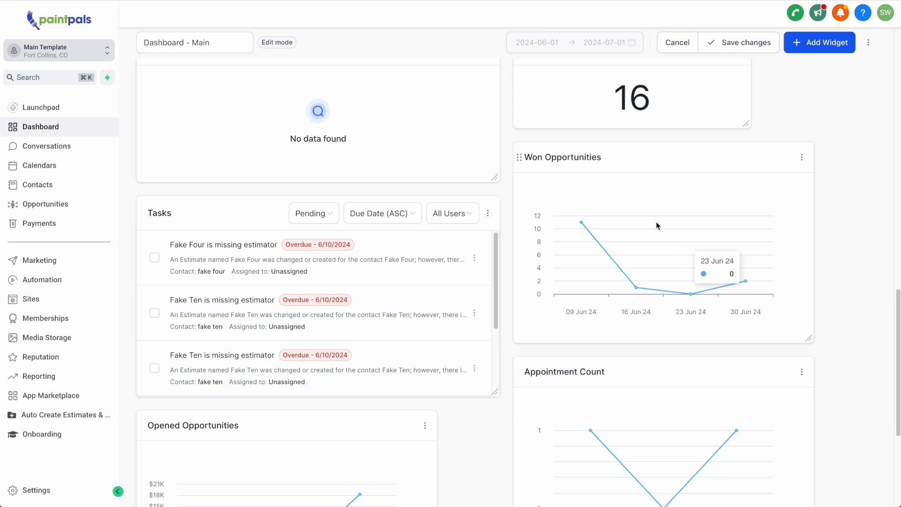
Add a Tasks widget from the General category to the end of the dashboard and check its options.
scroll(656, 222, "up", 5)
scroll(607, 295, "down", 6)
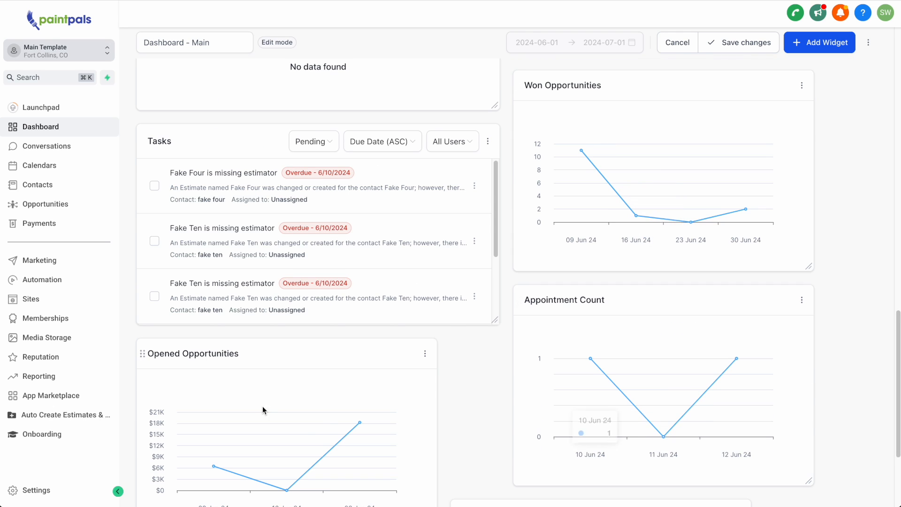
scroll(262, 410, "down", 4)
scroll(453, 338, "up", 5)
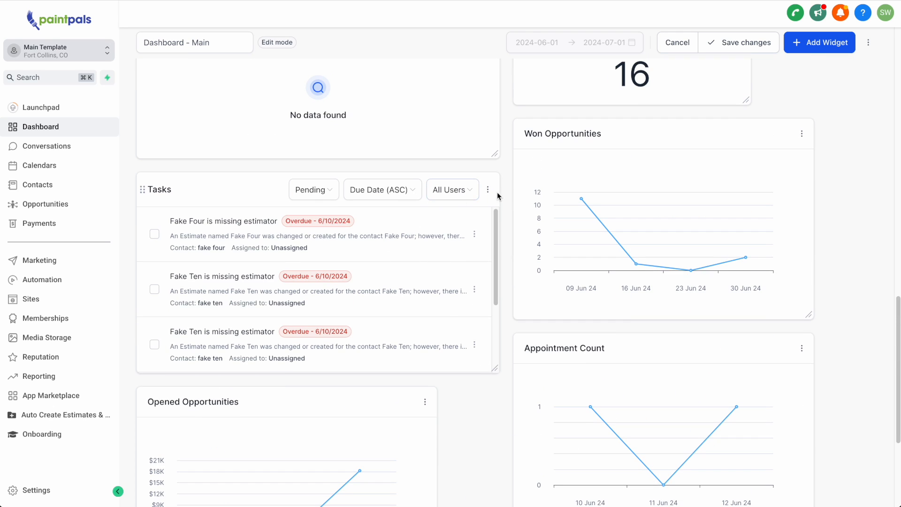
left_click(827, 45)
left_click(671, 333)
scroll(774, 352, "down", 5)
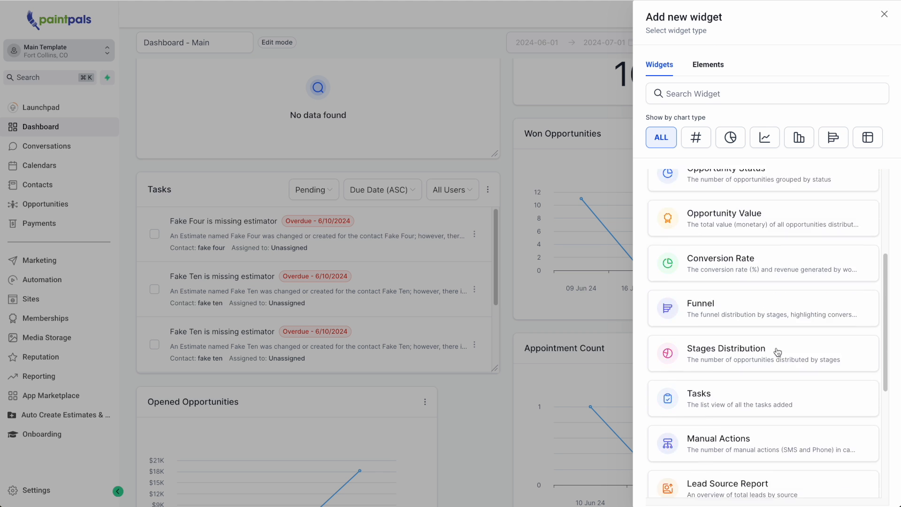
left_click(685, 279)
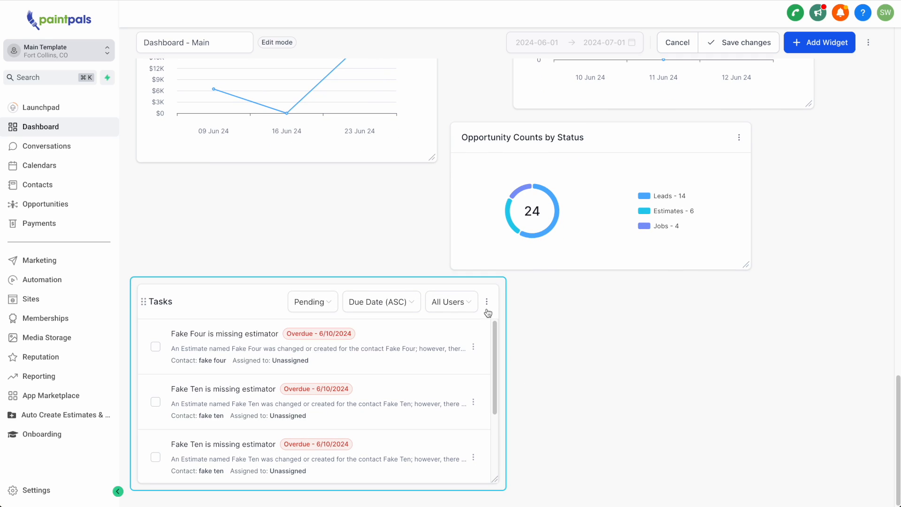
left_click(488, 300)
left_click(561, 327)
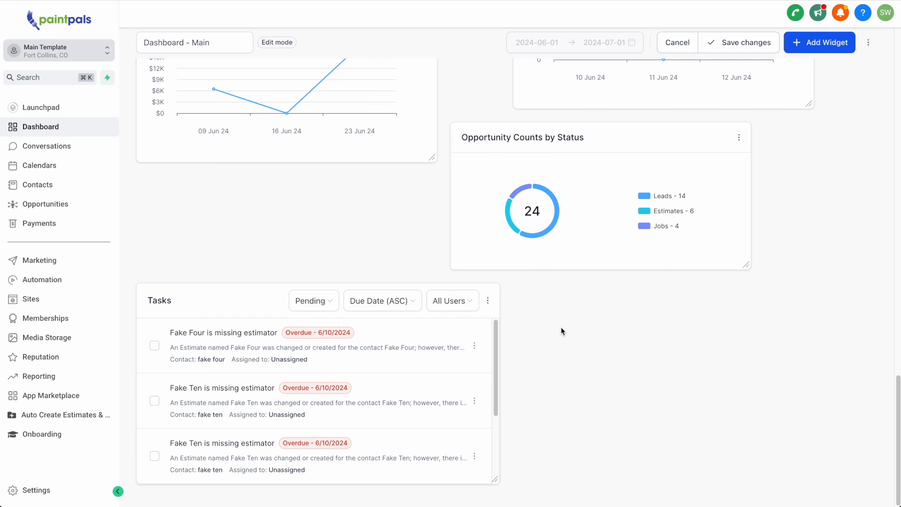
Review the widget types offered in the General category and close the selection without adding one.
scroll(561, 327, "up", 4)
scroll(561, 327, "up", 4)
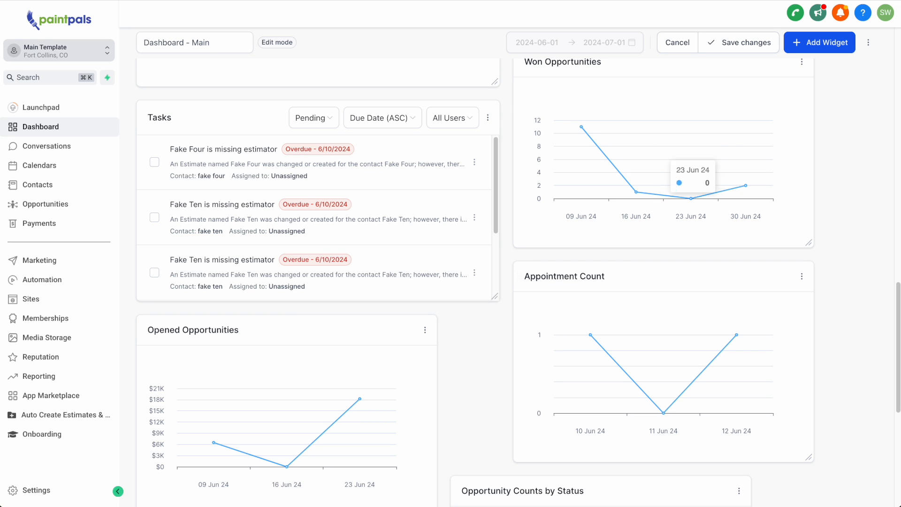
left_click(825, 49)
left_click(672, 333)
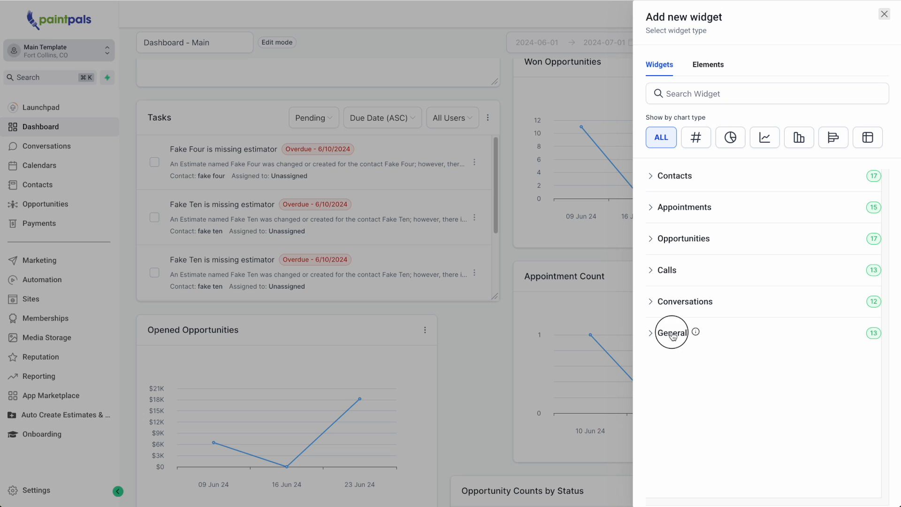
scroll(701, 357, "down", 5)
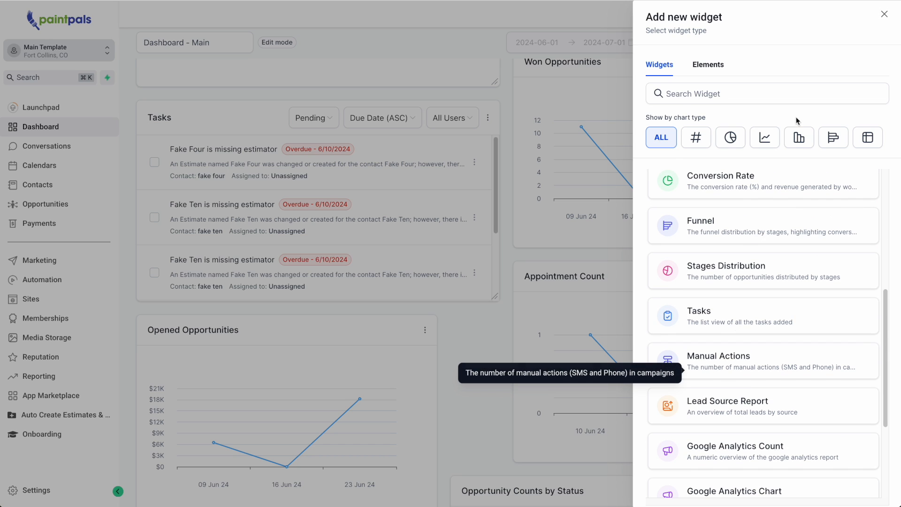
left_click(884, 14)
Filter the newly added Tasks widget from all users to the single listed user.
scroll(464, 295, "down", 2)
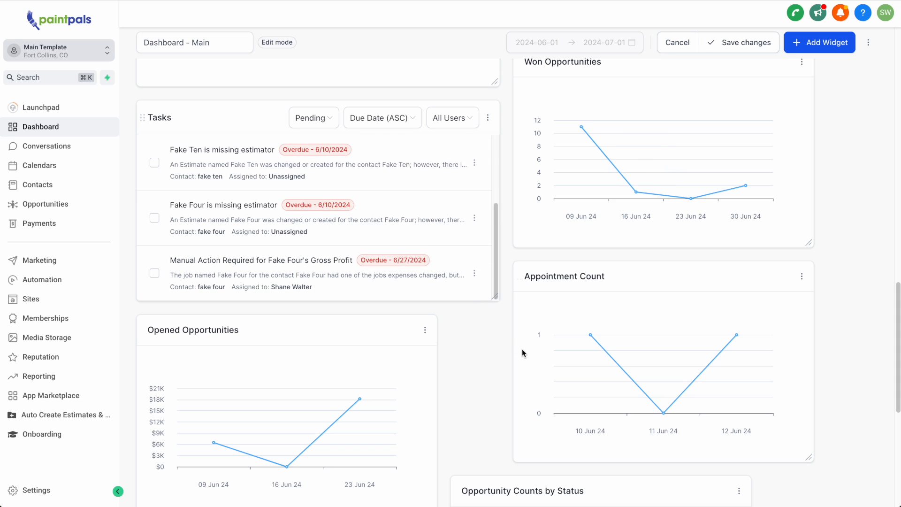
scroll(521, 351, "down", 7)
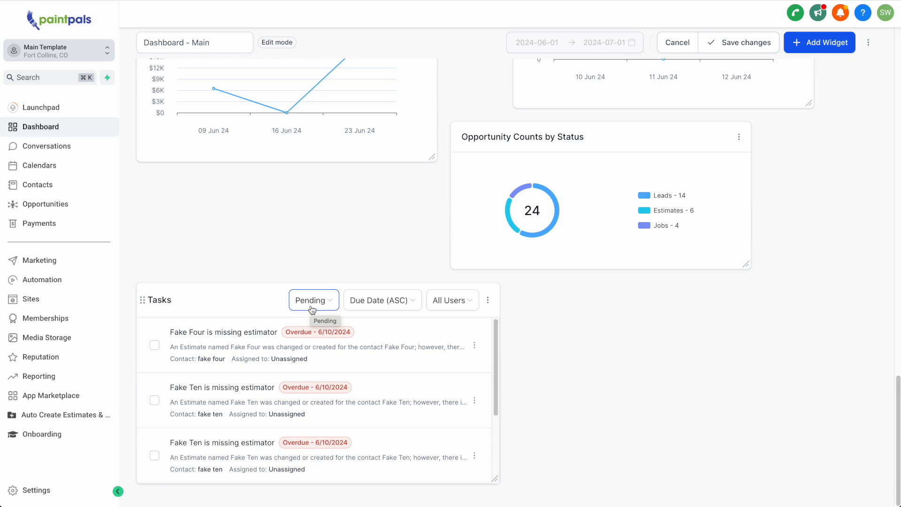
left_click(452, 301)
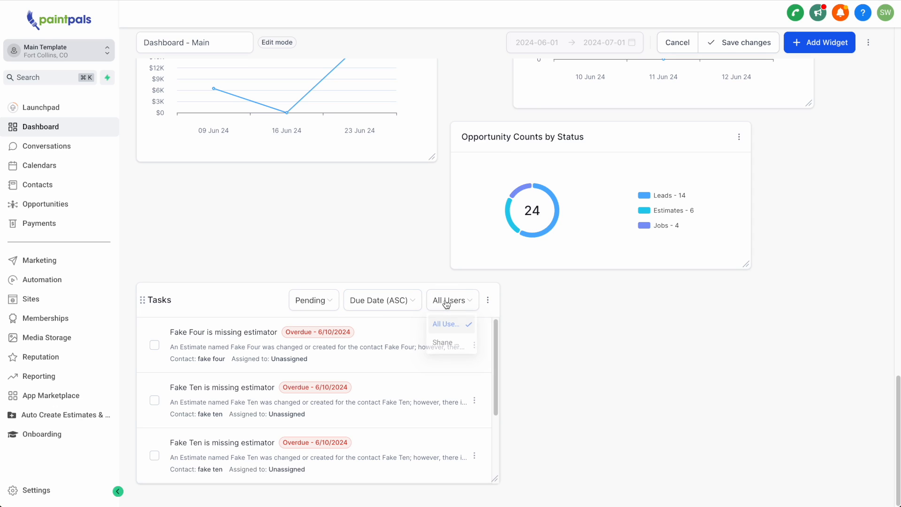
left_click(452, 348)
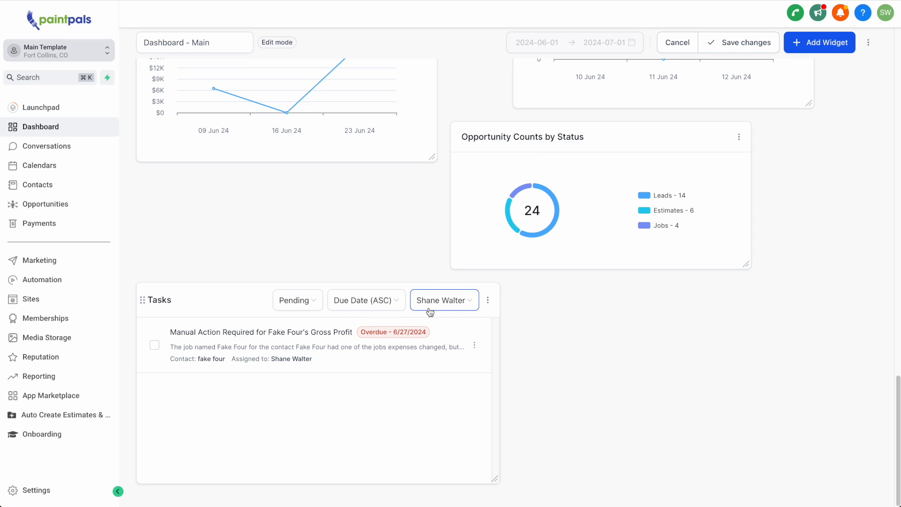
Review the status filter choices of the new Tasks widget and keep Pending.
left_click(469, 303)
left_click(296, 305)
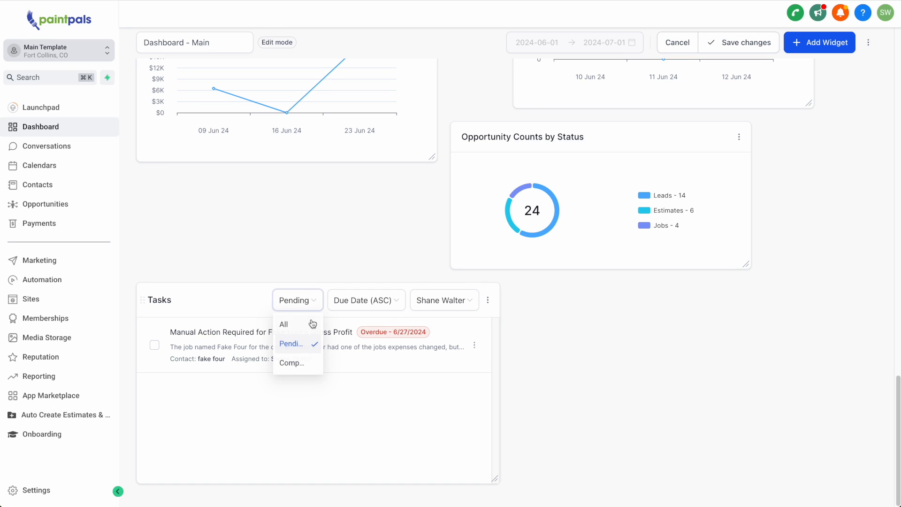
left_click(316, 262)
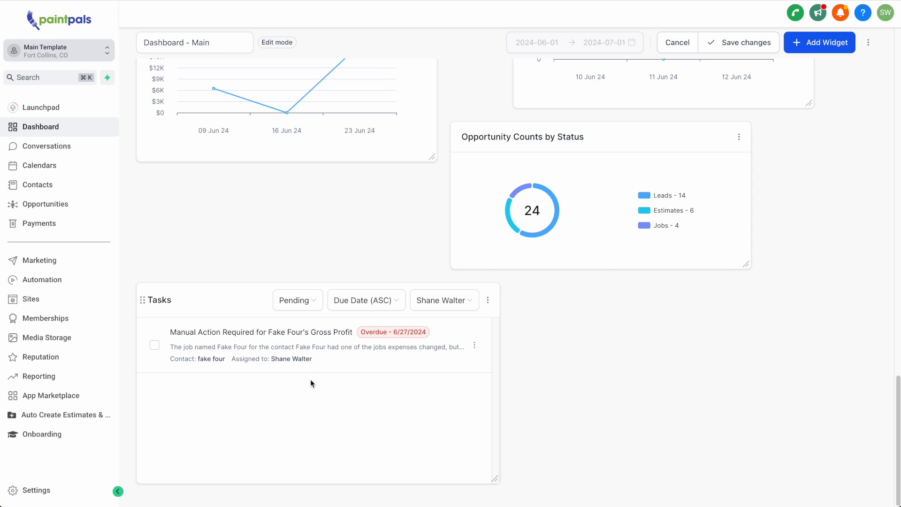
Look over the dashboard's finished widgets, starting from the sales totals.
scroll(449, 328, "up", 10)
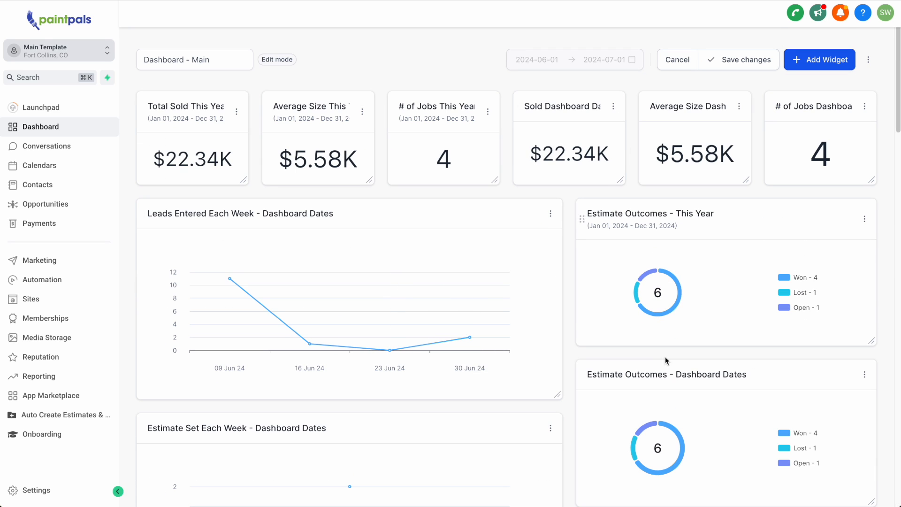
scroll(639, 265, "down", 4)
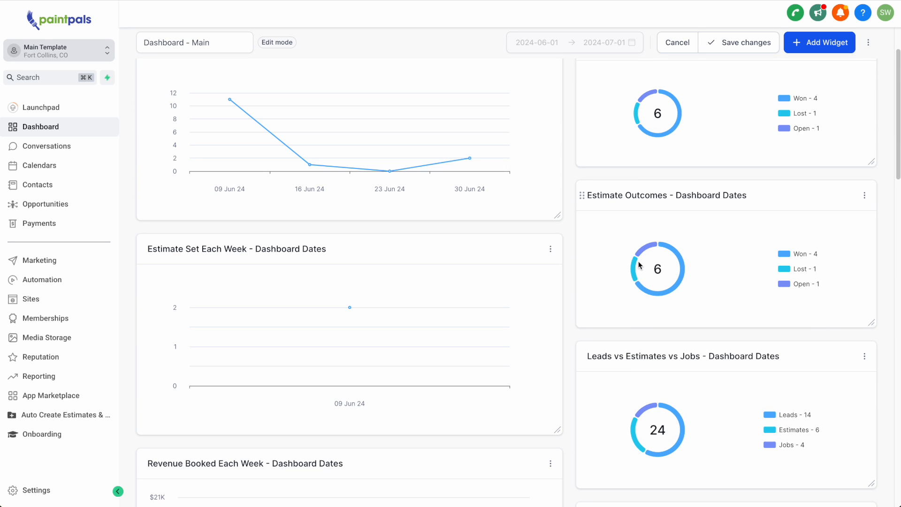